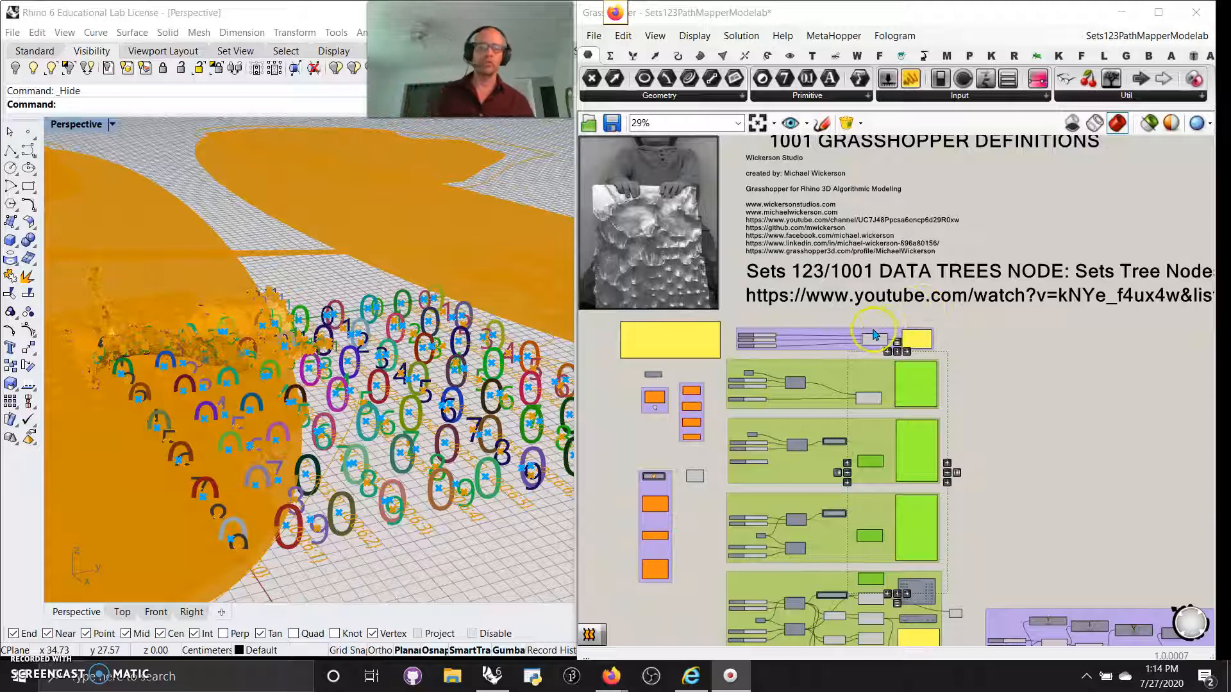
# Zoom out to about 6%, marquee-select every group, and bring up their context menu.
pyautogui.scroll(-2, 847, 356)
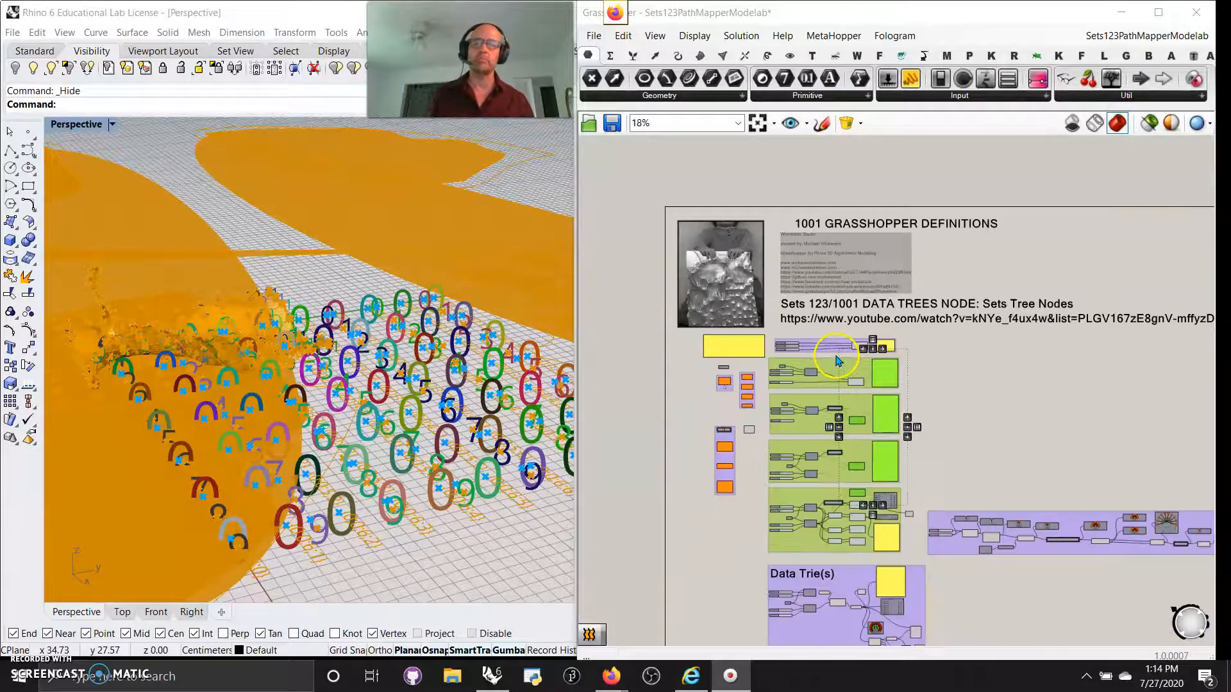
pyautogui.scroll(-3, 841, 362)
pyautogui.moveTo(999, 594); pyautogui.dragTo(783, 370)
pyautogui.rightClick(680, 351)
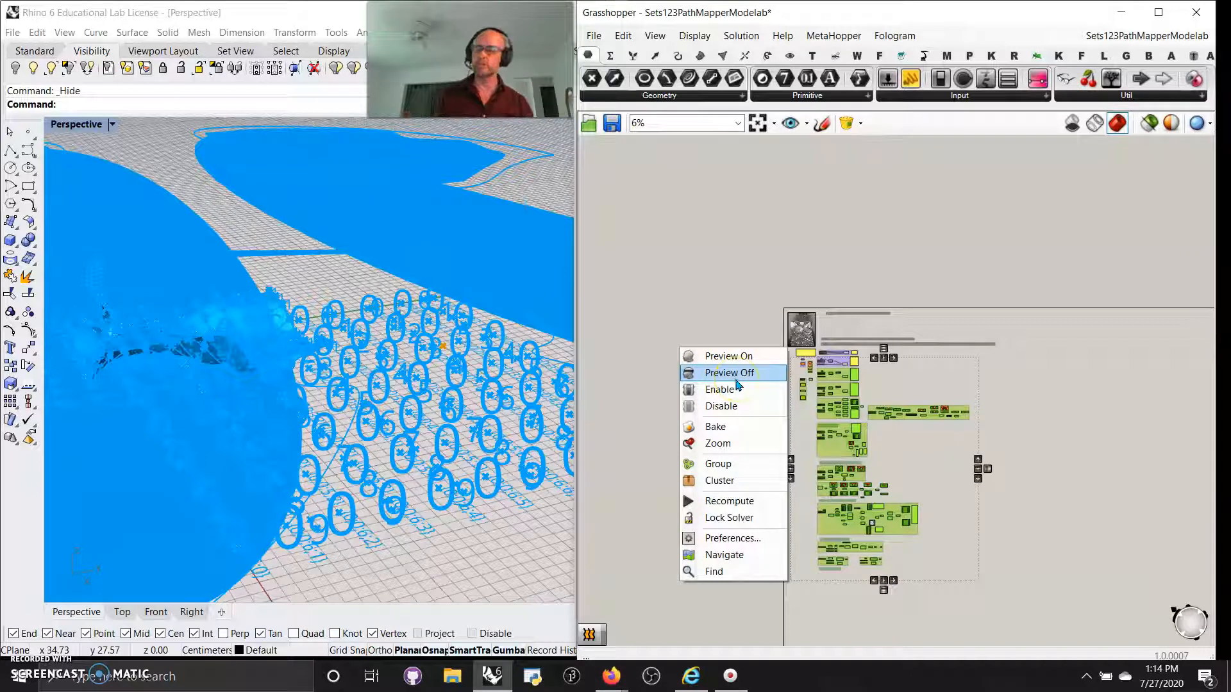
# Set Preview Off on the selected components so the numbered curves vanish from Rhino.
pyautogui.click(730, 375)
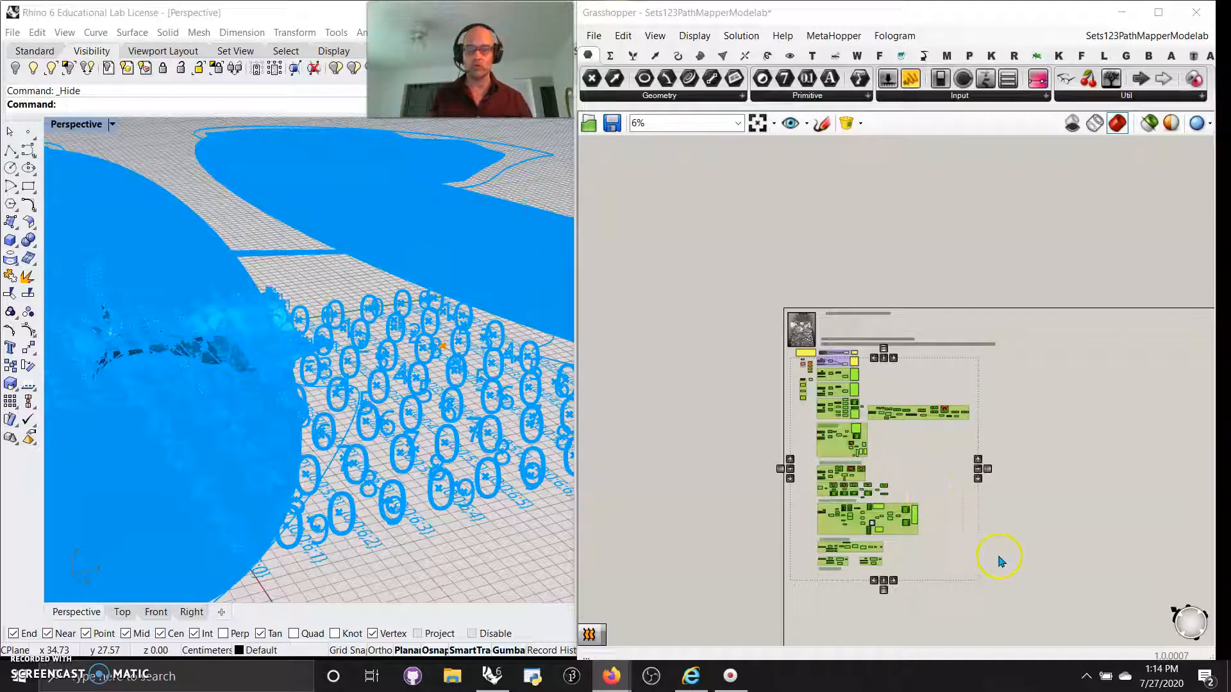
pyautogui.rightClick(1024, 577)
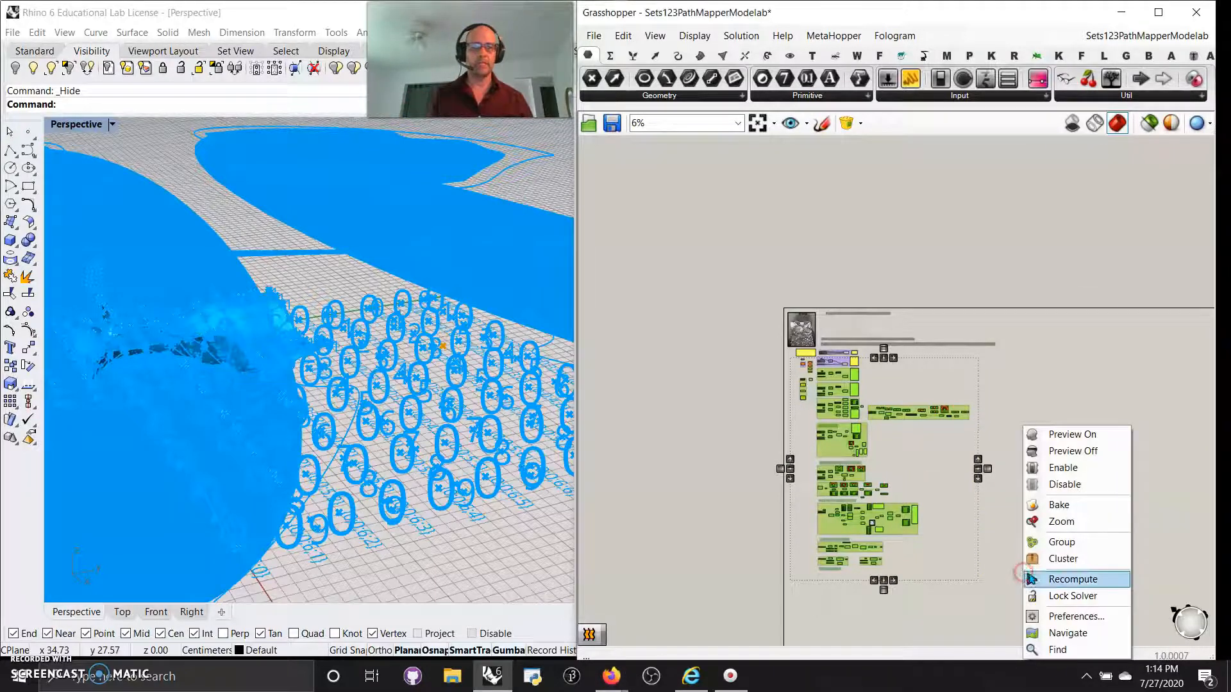
pyautogui.click(1069, 449)
pyautogui.scroll(5, 918, 393)
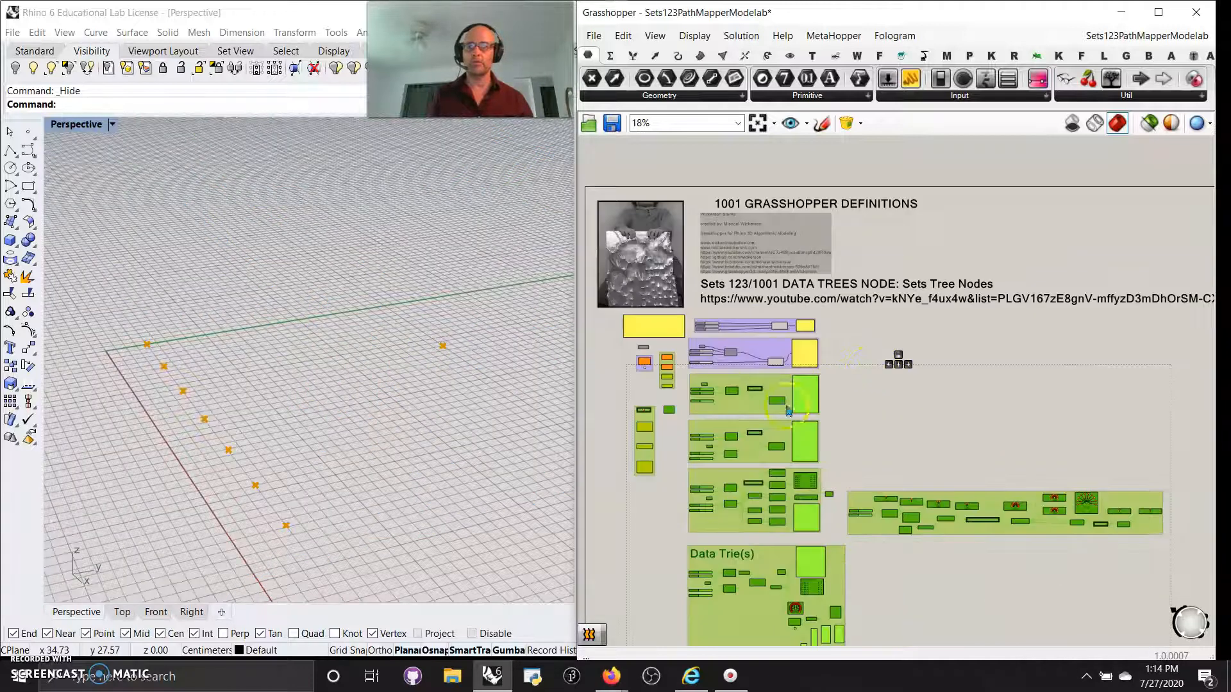
# Find the title block's YouTube link and bring Firefox showing 'Working with Data Trees 01 | Introduction' over Grasshopper.
pyautogui.scroll(1, 901, 472)
pyautogui.moveTo(974, 448); pyautogui.dragTo(789, 460, button='right')
pyautogui.click(869, 405)
pyautogui.moveTo(870, 452); pyautogui.dragTo(925, 412, button='right')
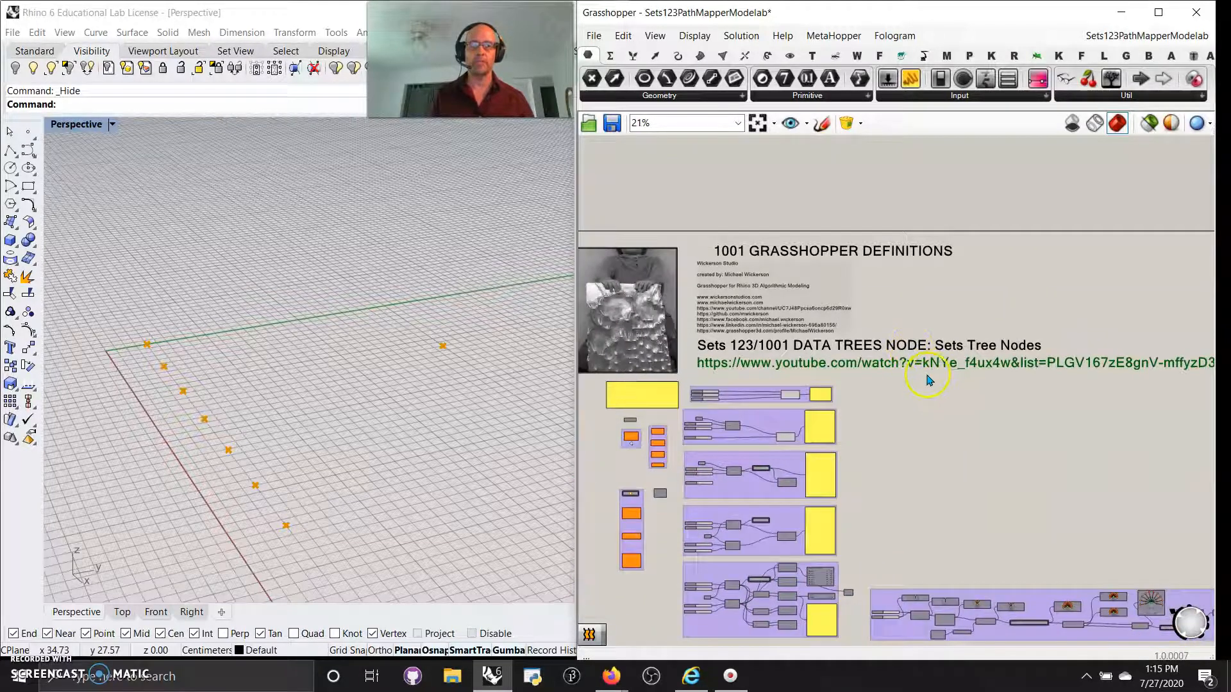
pyautogui.scroll(5, 881, 451)
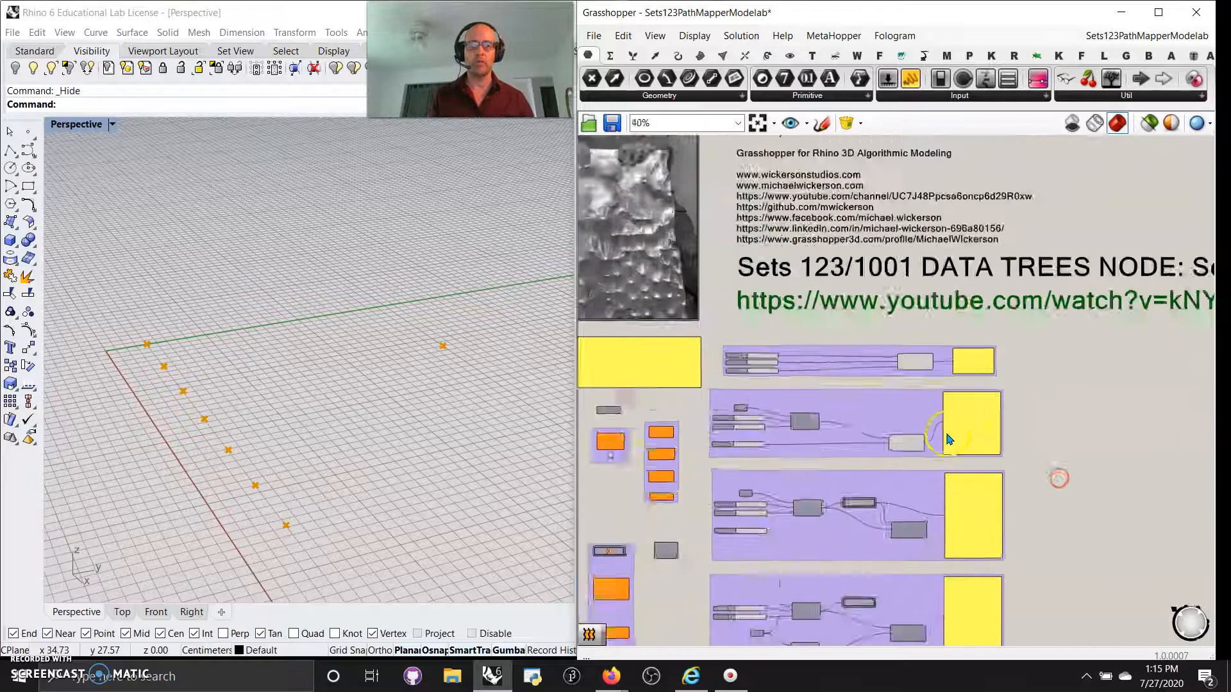
pyautogui.scroll(-5, 981, 407)
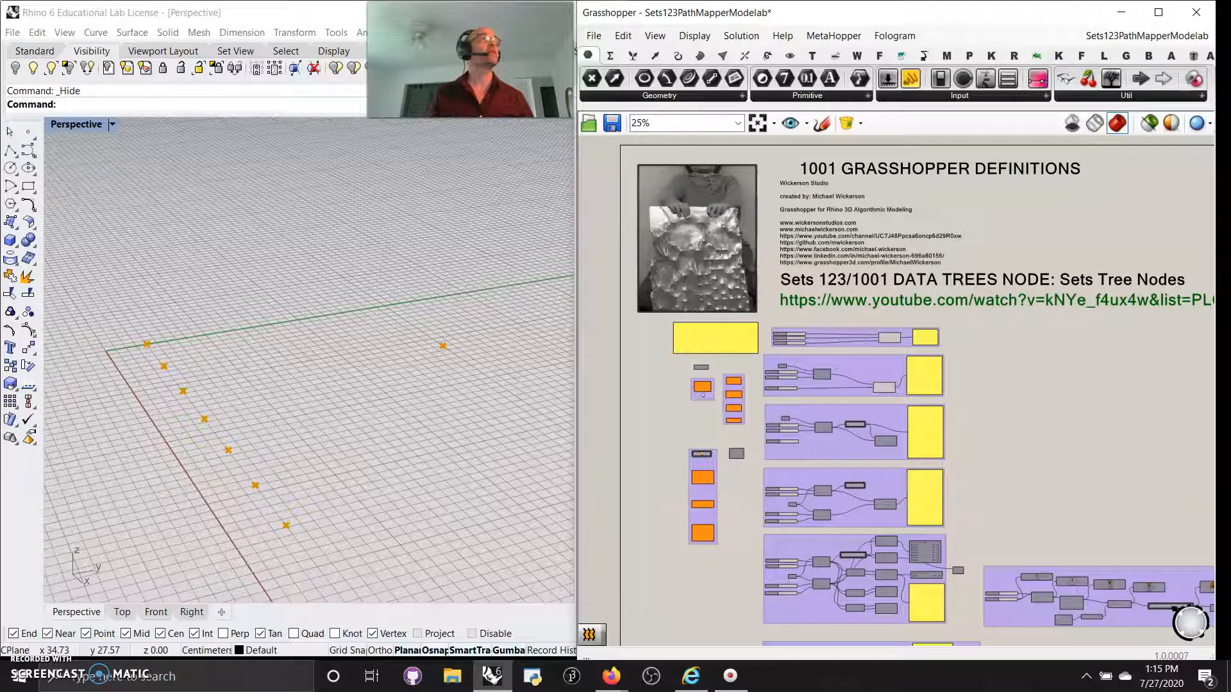
pyautogui.hotkey('alt', 'Tab')
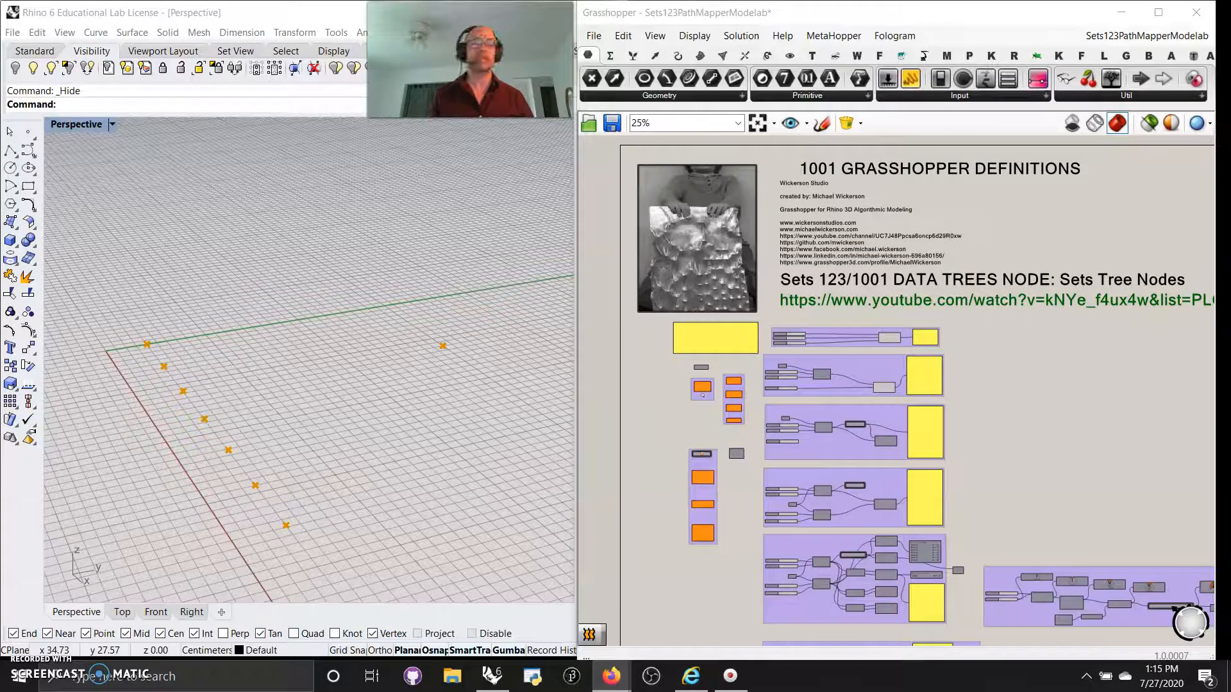
pyautogui.moveTo(1230, 96); pyautogui.dragTo(783, 42)
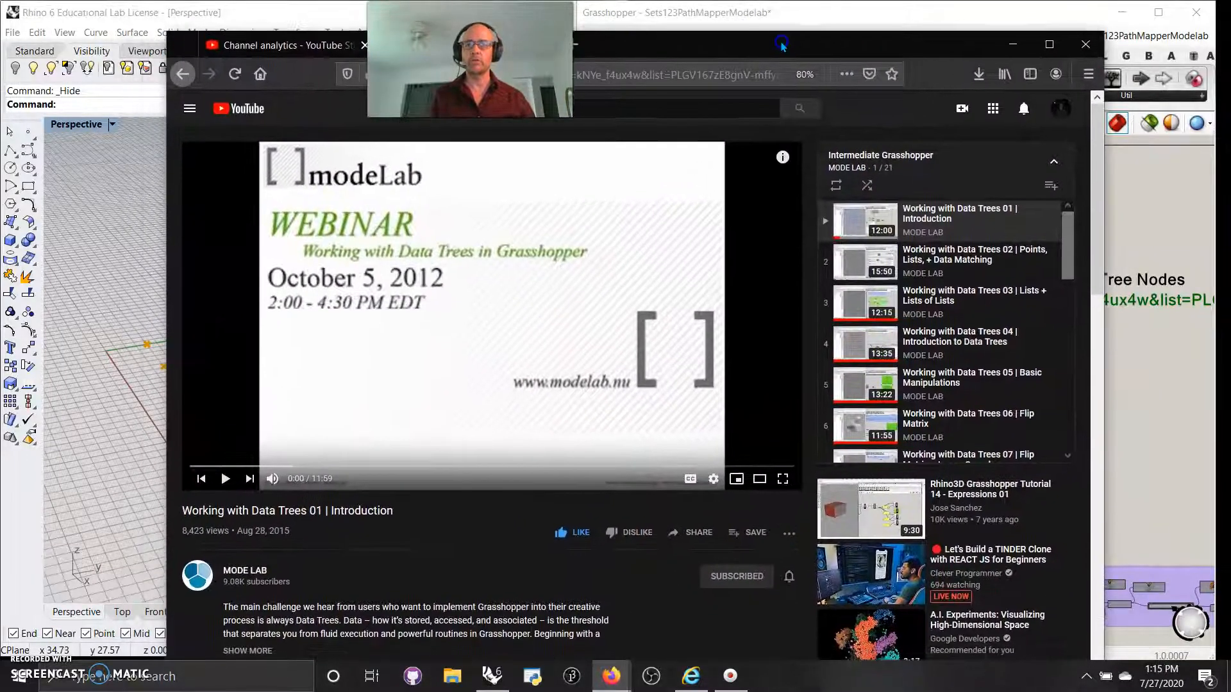
# Scroll the Intermediate Grasshopper data-trees playlist down and up, then close Firefox.
pyautogui.click(357, 525)
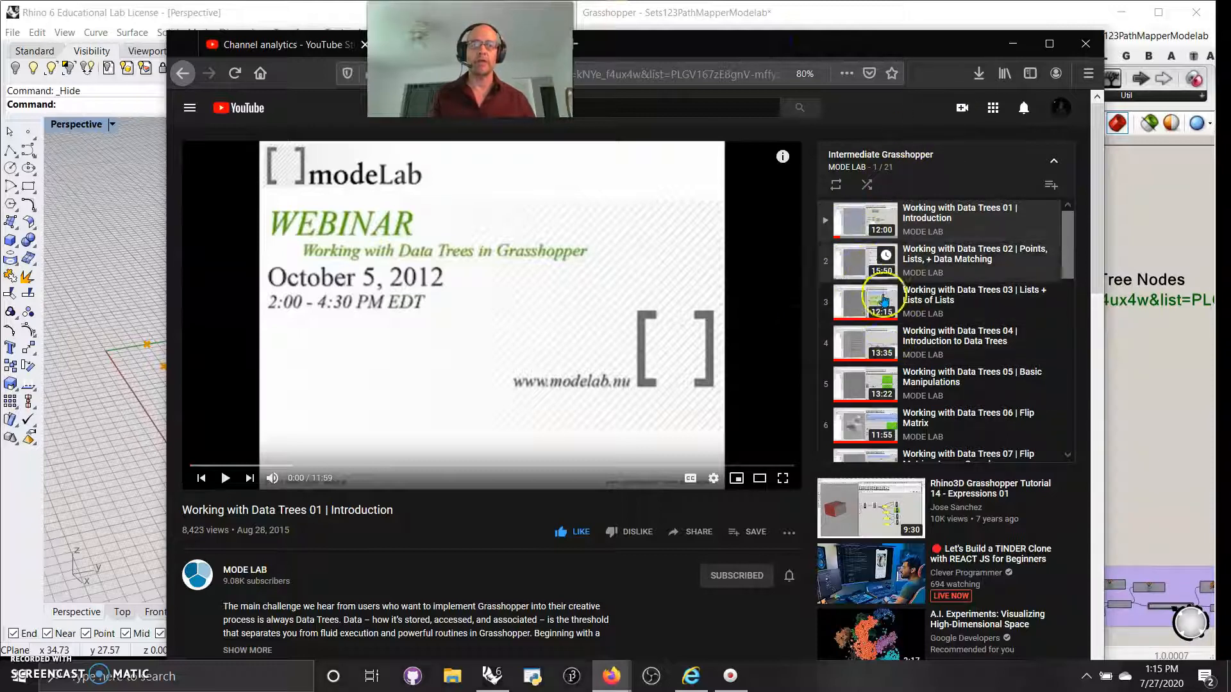
pyautogui.scroll(-6, 861, 402)
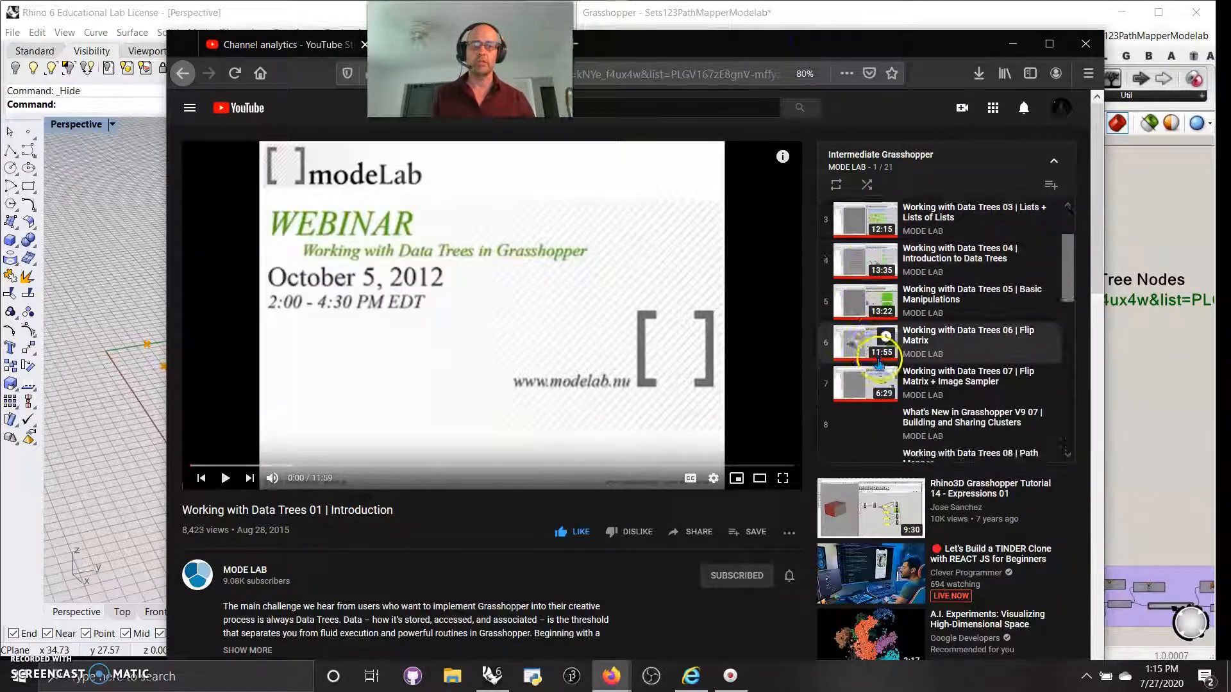
pyautogui.scroll(-3, 880, 364)
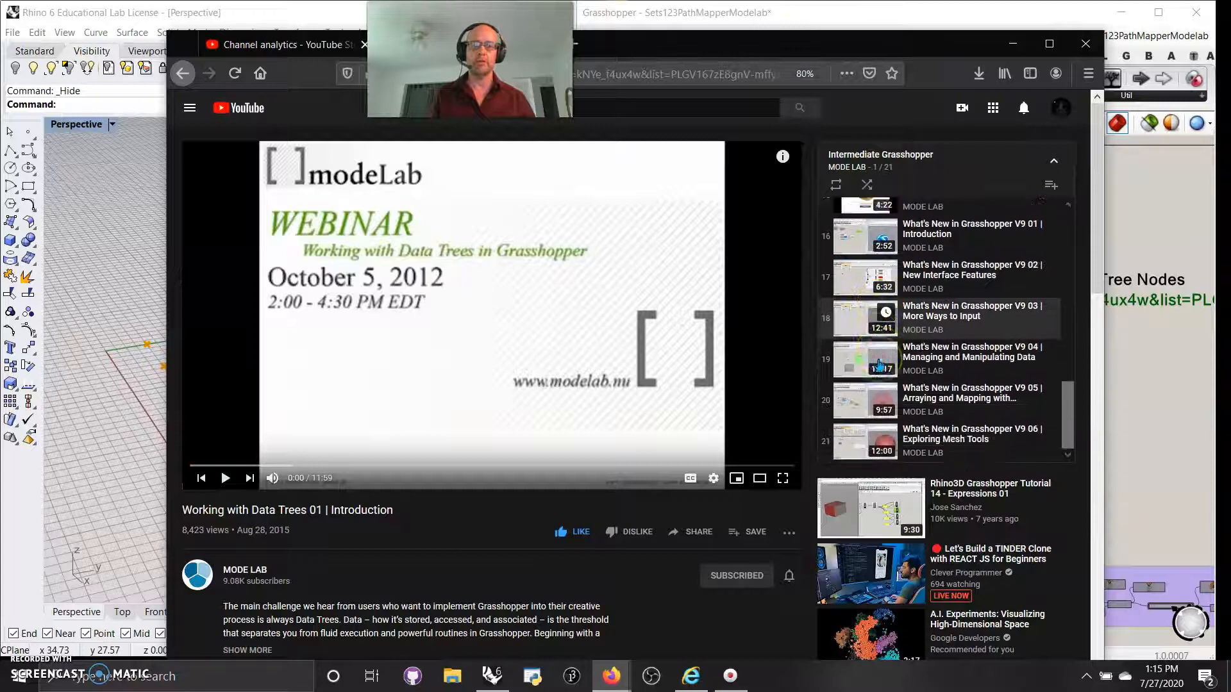
pyautogui.scroll(4, 873, 374)
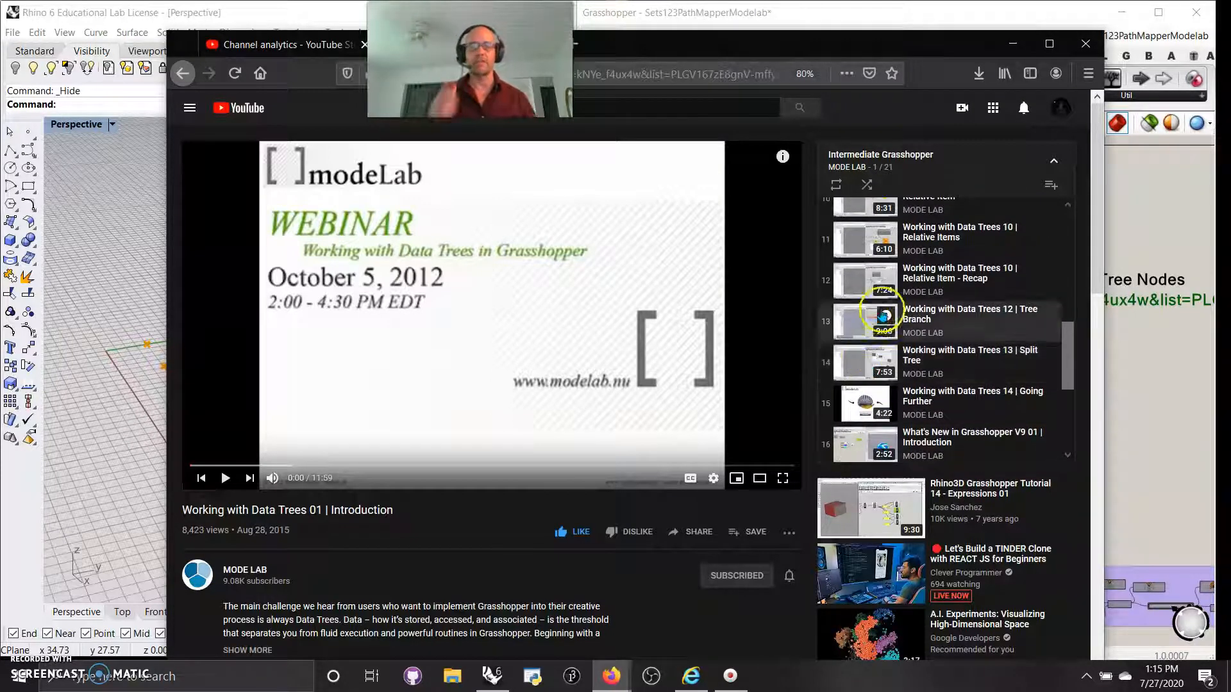
pyautogui.click(1083, 45)
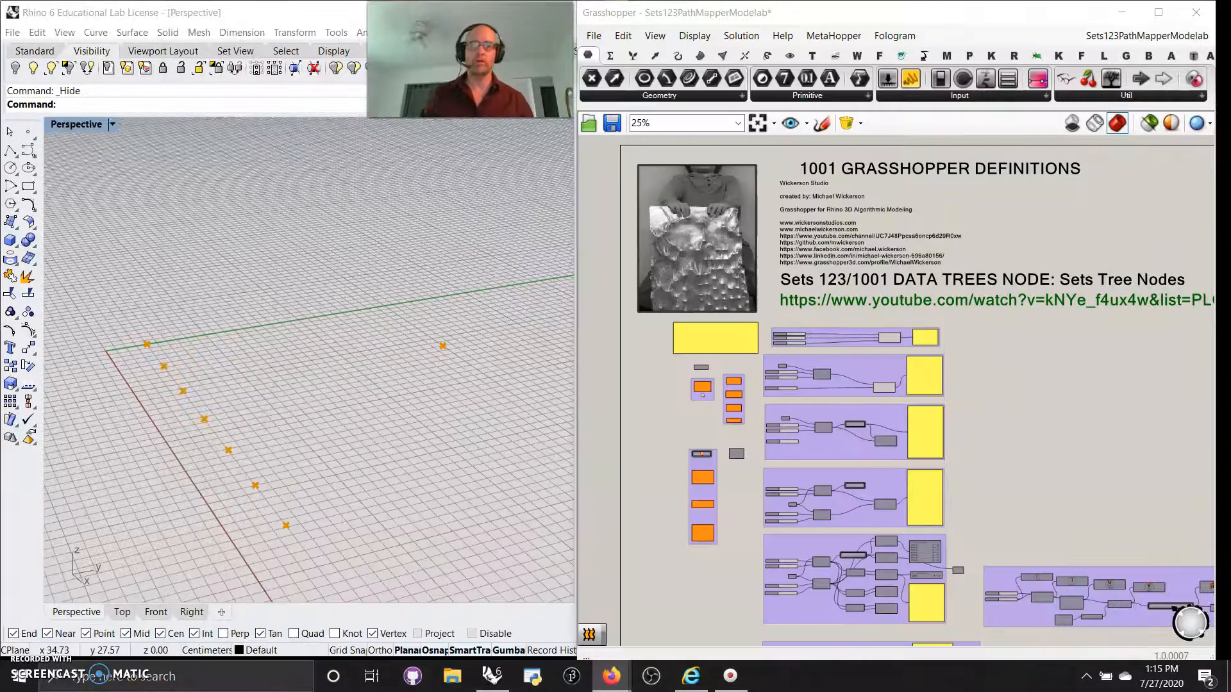
# Select the top-left point group and turn its preview off, leaving one point in Rhino.
pyautogui.scroll(1, 720, 371)
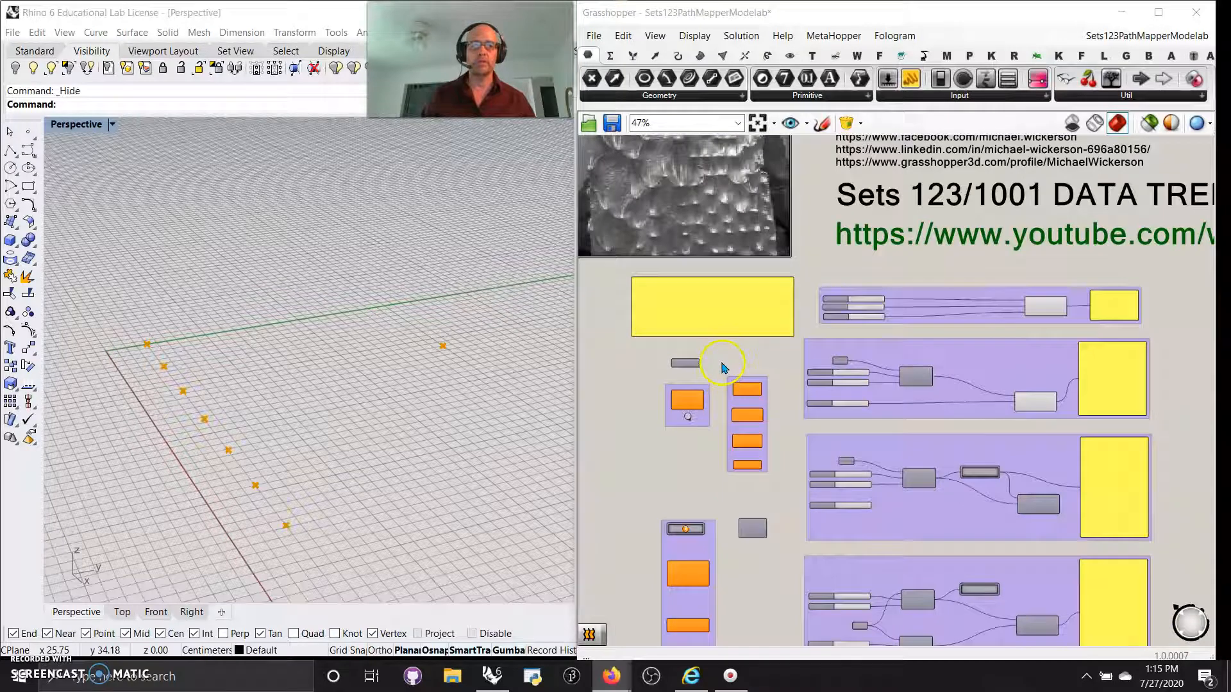
pyautogui.scroll(-1, 723, 366)
pyautogui.moveTo(943, 394); pyautogui.dragTo(740, 350)
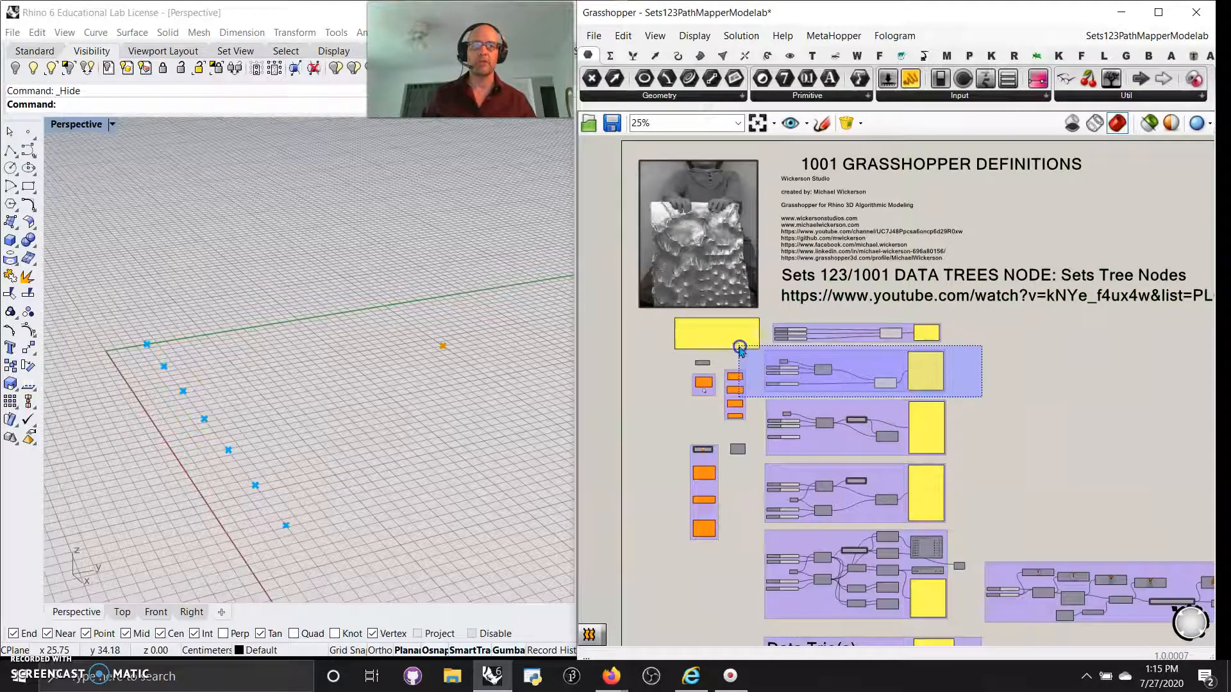
pyautogui.rightClick(1018, 418)
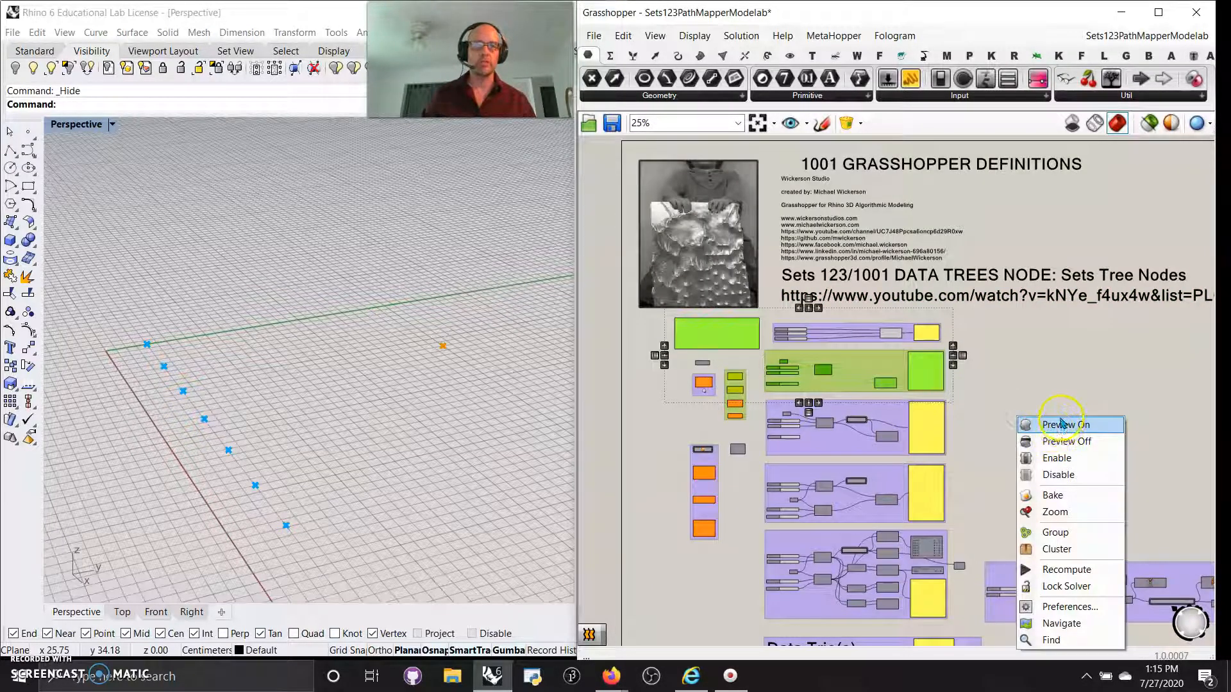
pyautogui.click(1059, 441)
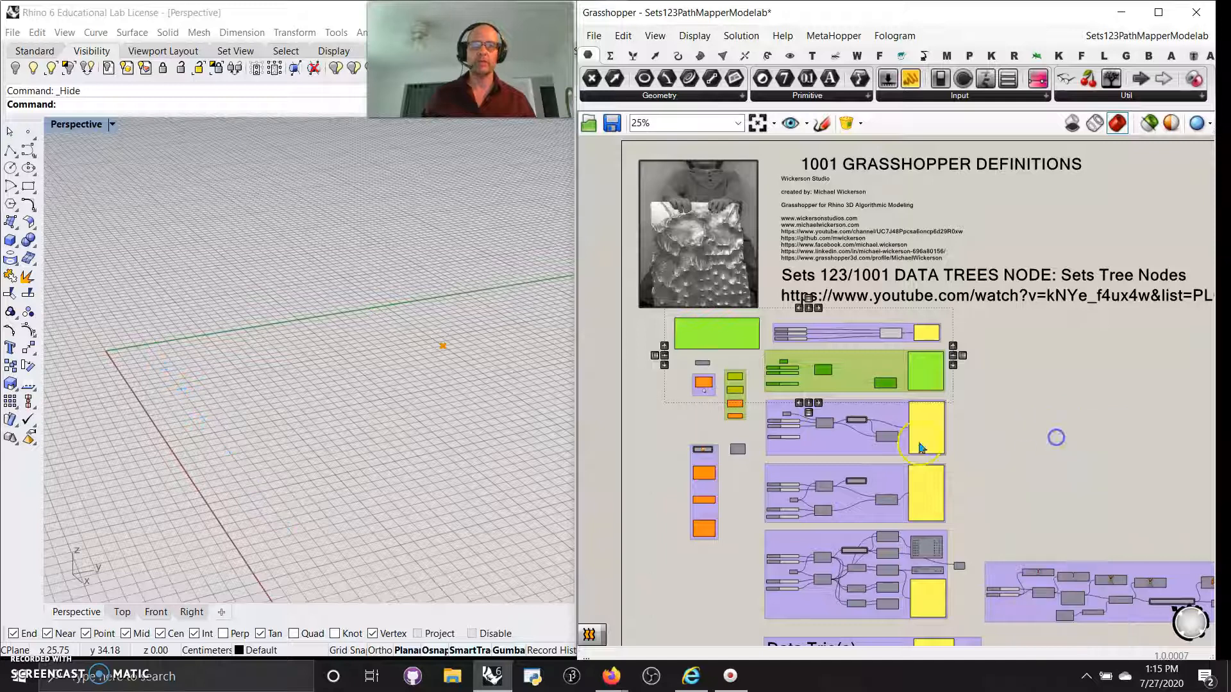
# Move the Stream Filter component upward among the tree components, then pan to the Construct Point groups.
pyautogui.scroll(5, 699, 423)
pyautogui.moveTo(718, 447); pyautogui.dragTo(738, 145, button='right')
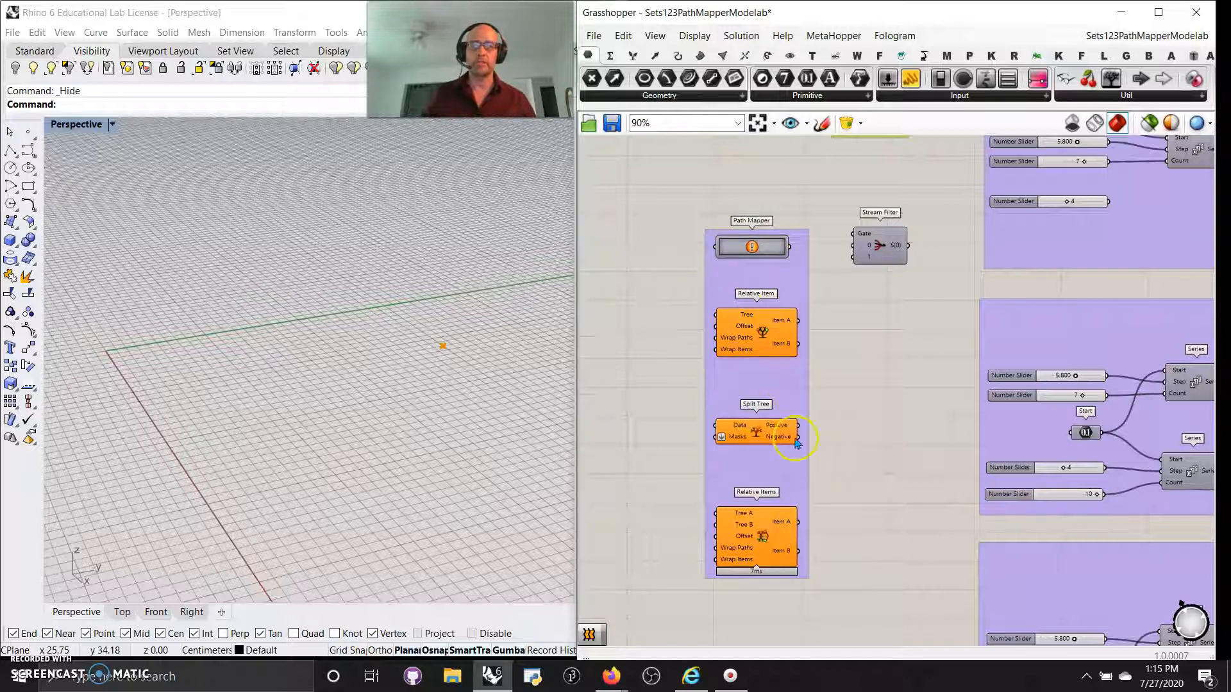
pyautogui.moveTo(921, 370); pyautogui.dragTo(901, 402, button='right')
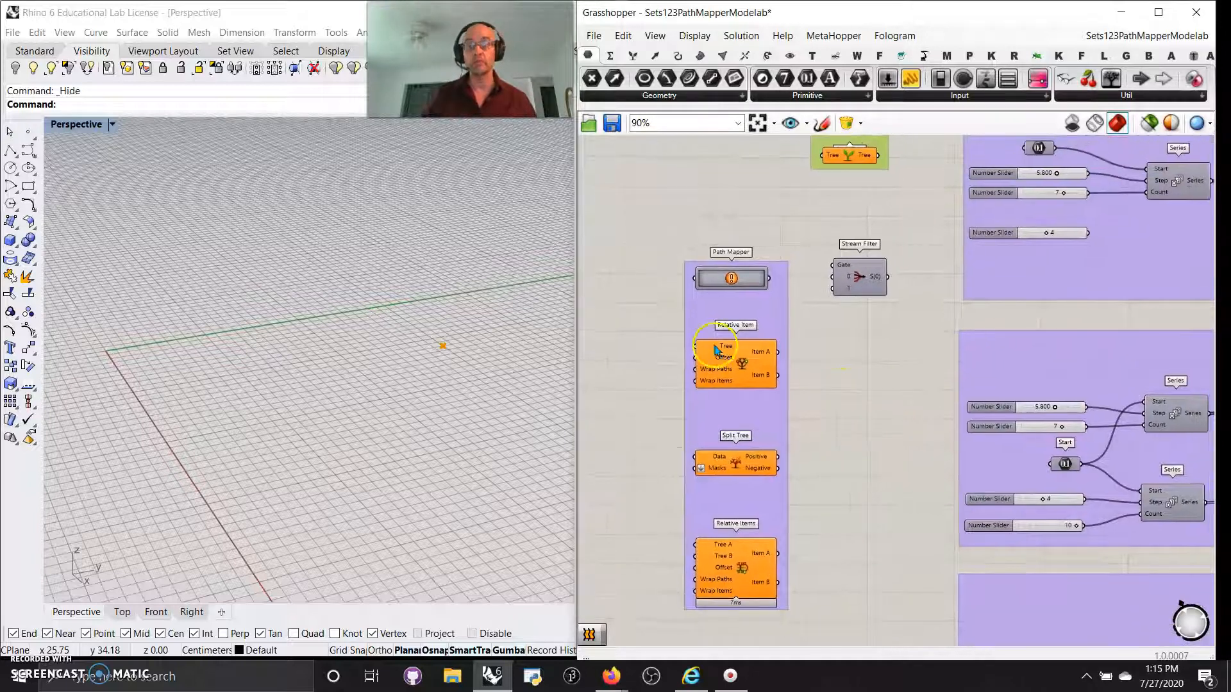
pyautogui.moveTo(857, 363); pyautogui.dragTo(840, 426, button='right')
pyautogui.scroll(-3, 846, 415)
pyautogui.moveTo(851, 329); pyautogui.dragTo(819, 416, button='right')
pyautogui.scroll(4, 794, 349)
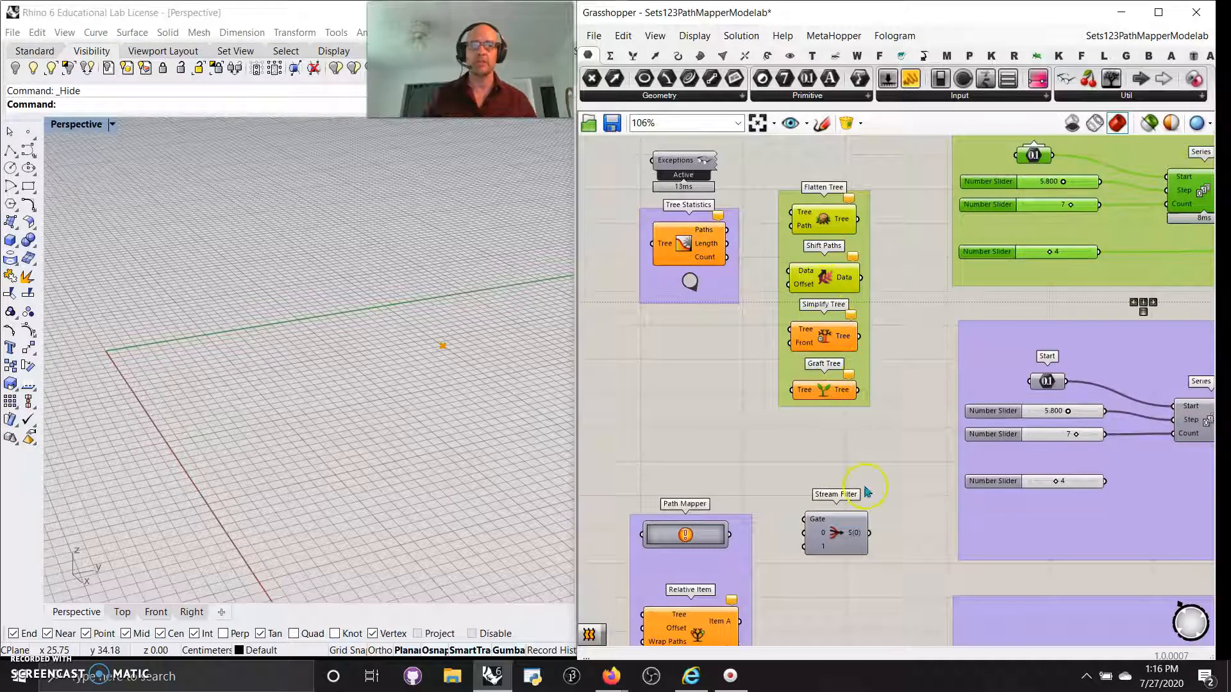
pyautogui.moveTo(834, 539); pyautogui.dragTo(830, 487)
pyautogui.moveTo(913, 396); pyautogui.dragTo(805, 446, button='right')
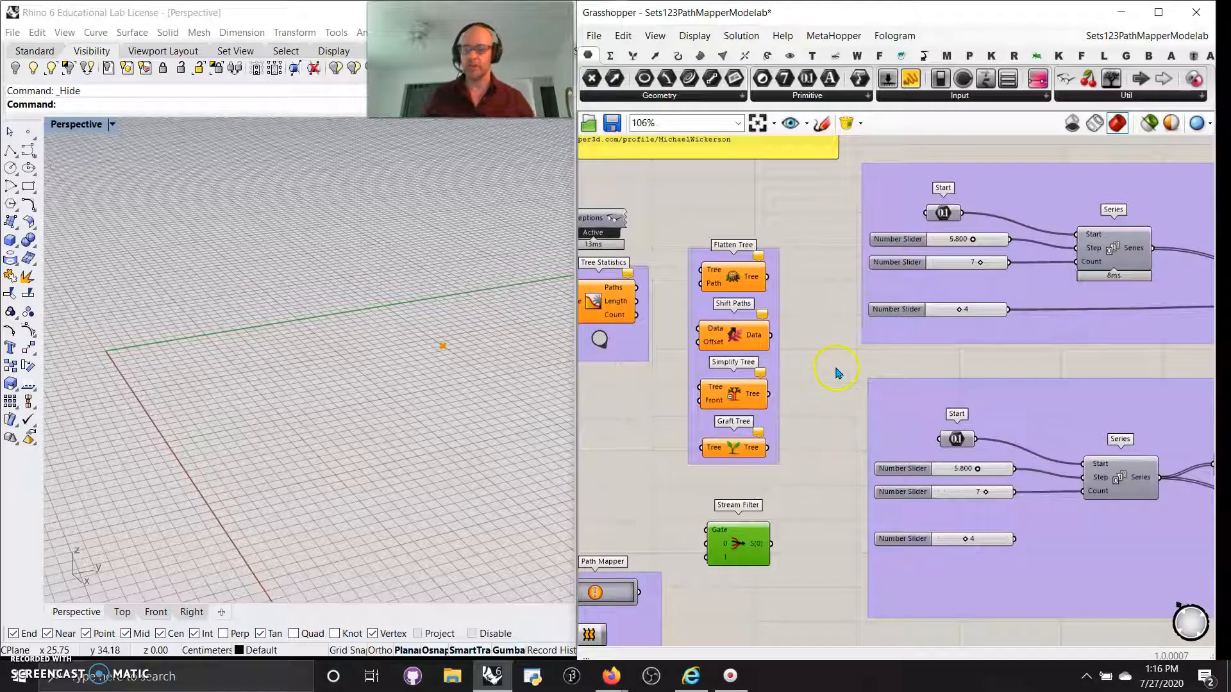
pyautogui.moveTo(819, 376); pyautogui.dragTo(733, 431, button='right')
pyautogui.moveTo(902, 260); pyautogui.dragTo(745, 425, button='right')
# Add a Param Viewer and feed it the Construct Point output.
pyautogui.scroll(-4, 1017, 305)
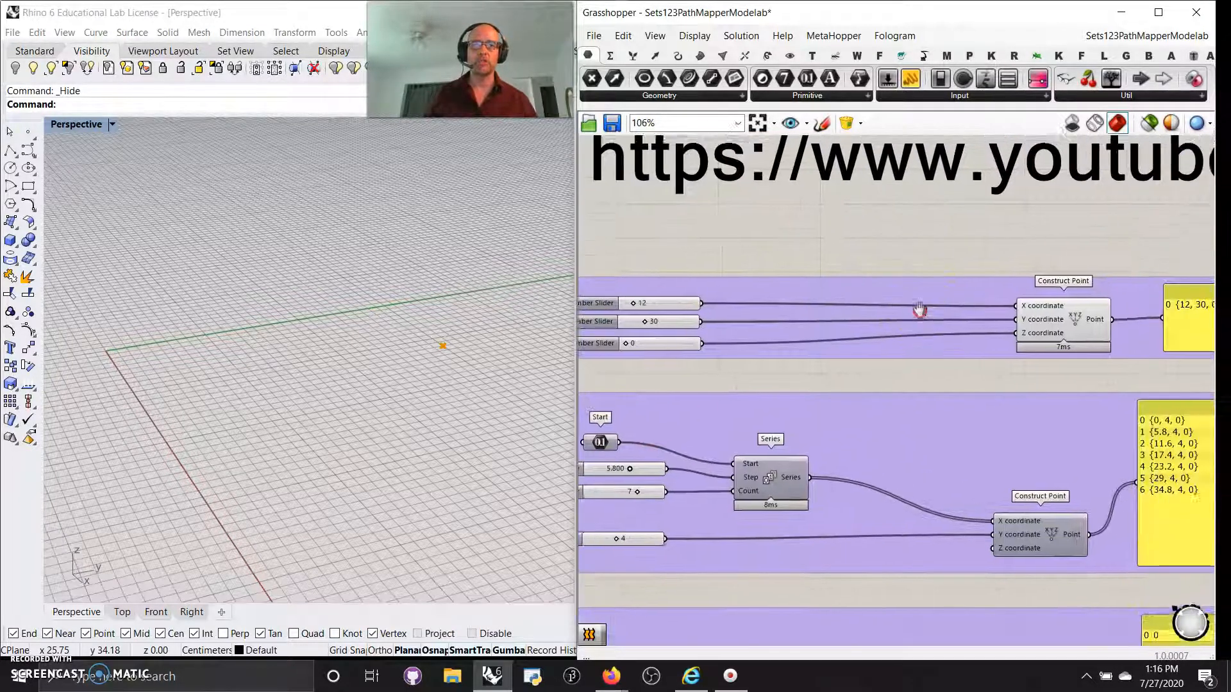
pyautogui.moveTo(922, 305); pyautogui.dragTo(899, 302, button='right')
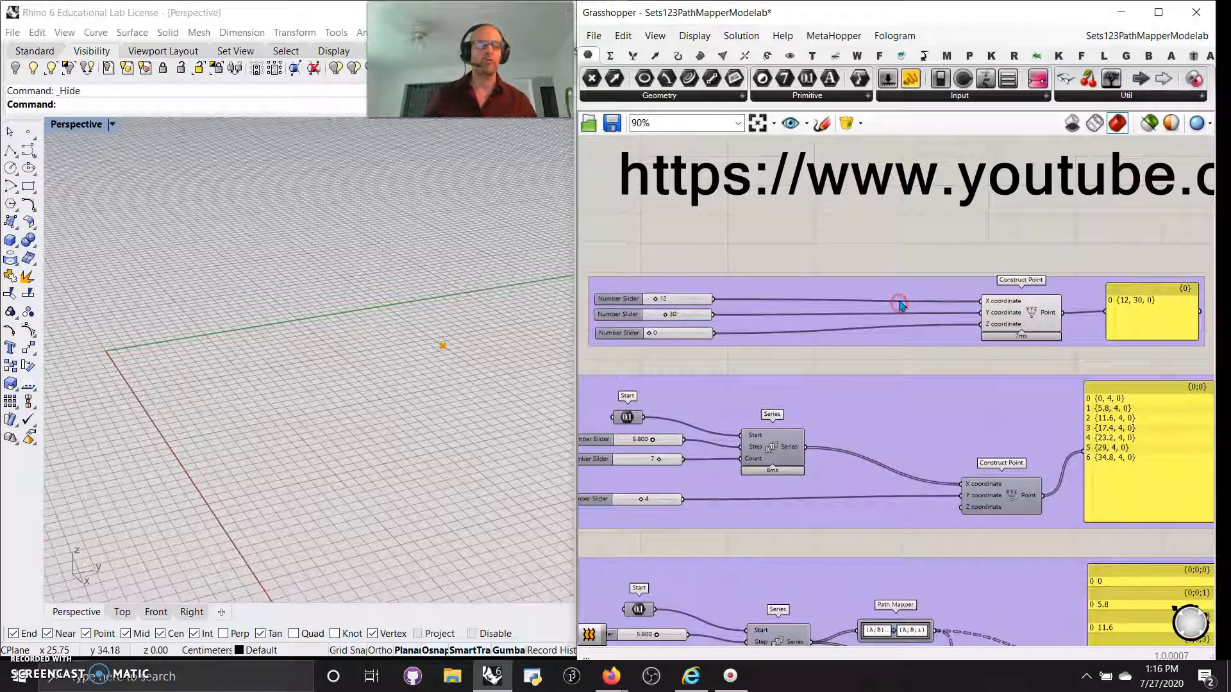
pyautogui.click(697, 366)
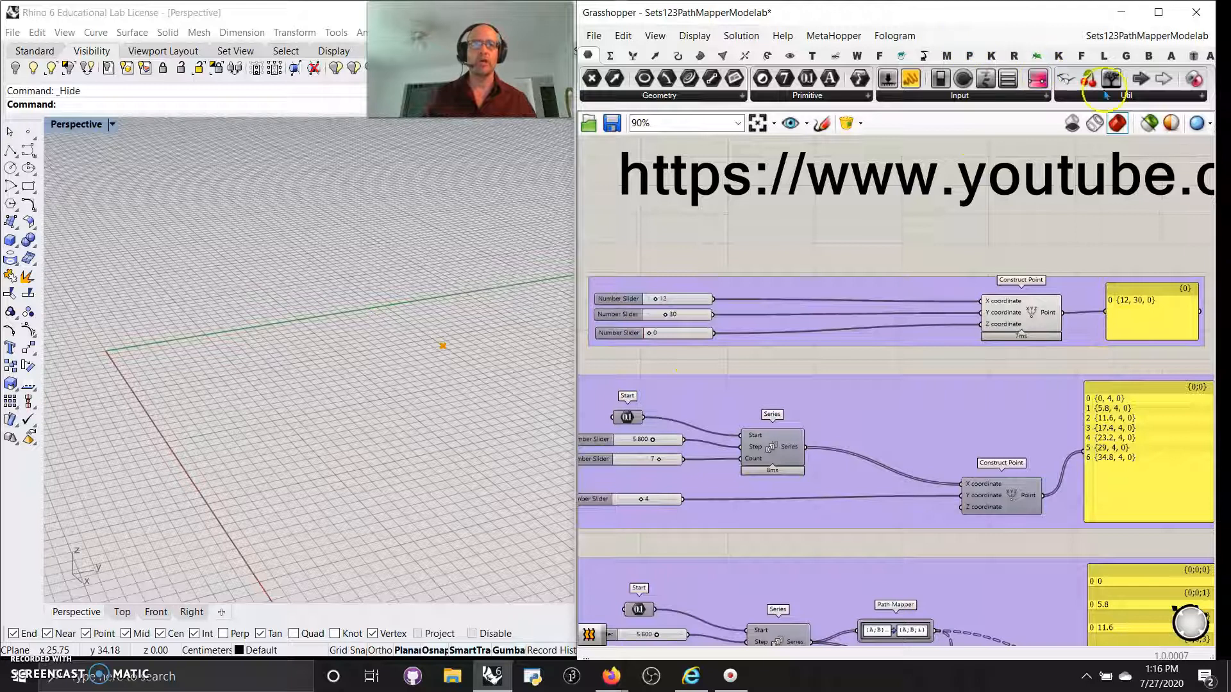
pyautogui.moveTo(1112, 78); pyautogui.dragTo(1151, 231)
pyautogui.moveTo(1063, 313); pyautogui.dragTo(1147, 240)
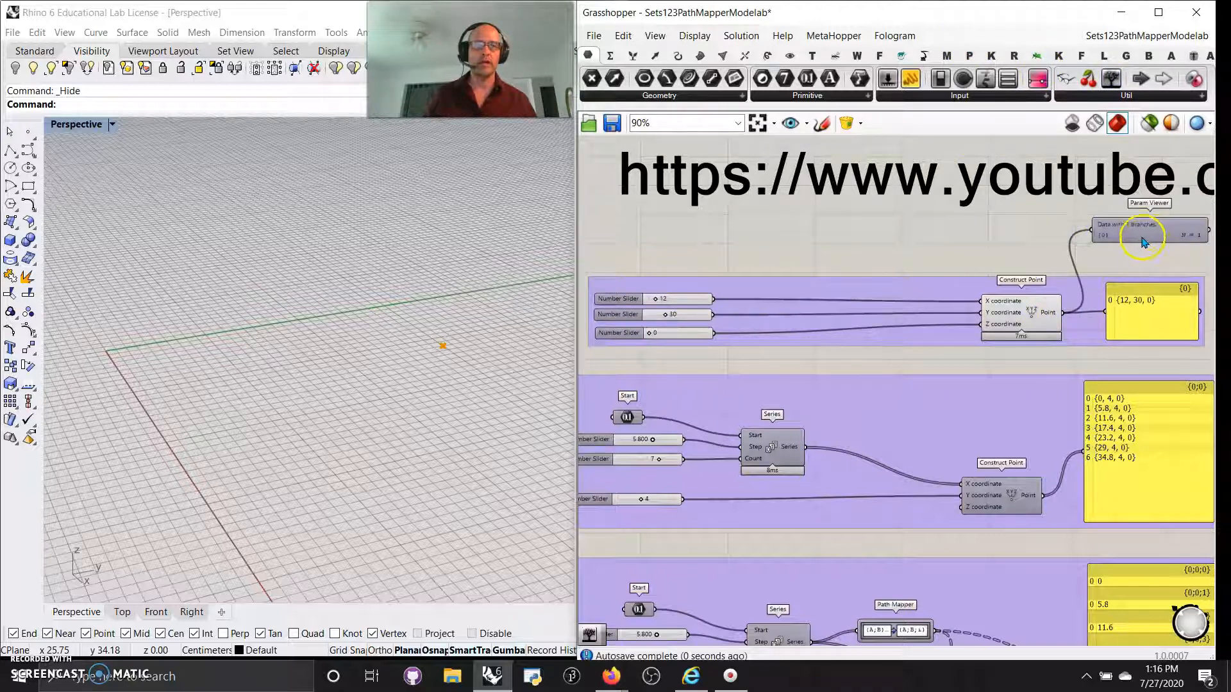
pyautogui.scroll(1, 1133, 236)
pyautogui.moveTo(1114, 260); pyautogui.dragTo(981, 269, button='right')
pyautogui.click(962, 248)
pyautogui.click(1072, 249)
pyautogui.click(999, 251)
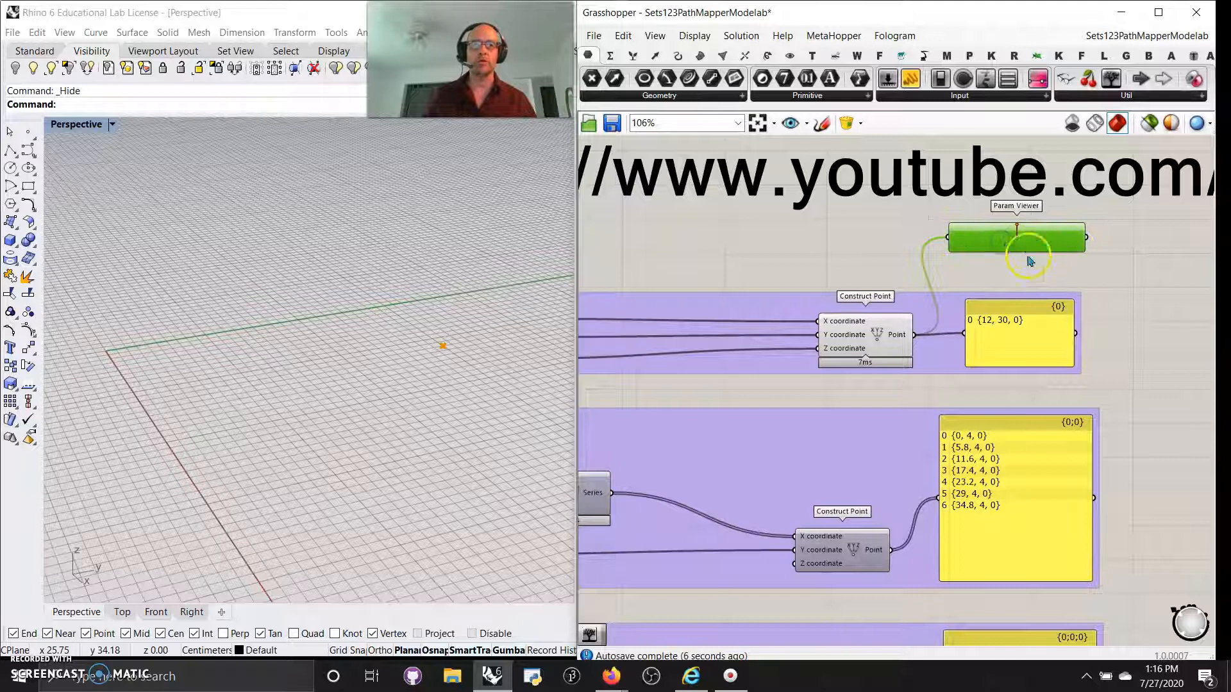
# Toggle Graft on, then off again, on the Point output.
pyautogui.scroll(3, 1020, 242)
pyautogui.scroll(1, 1019, 240)
pyautogui.scroll(-4, 1018, 239)
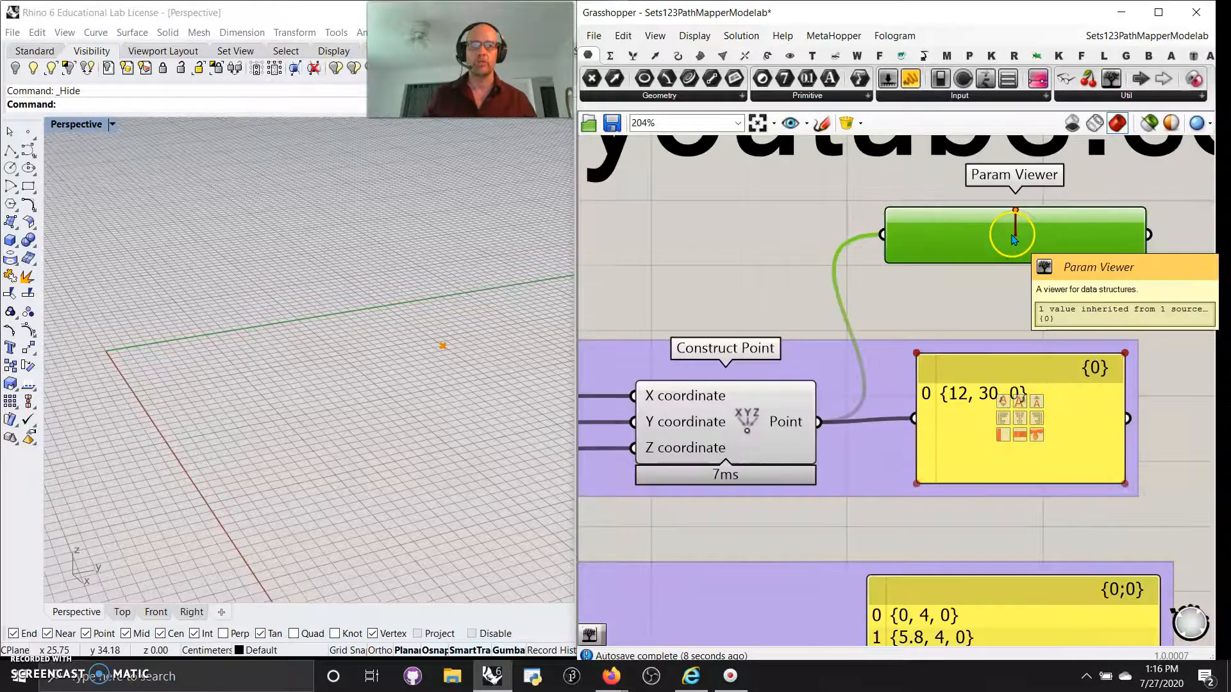
pyautogui.rightClick(838, 369)
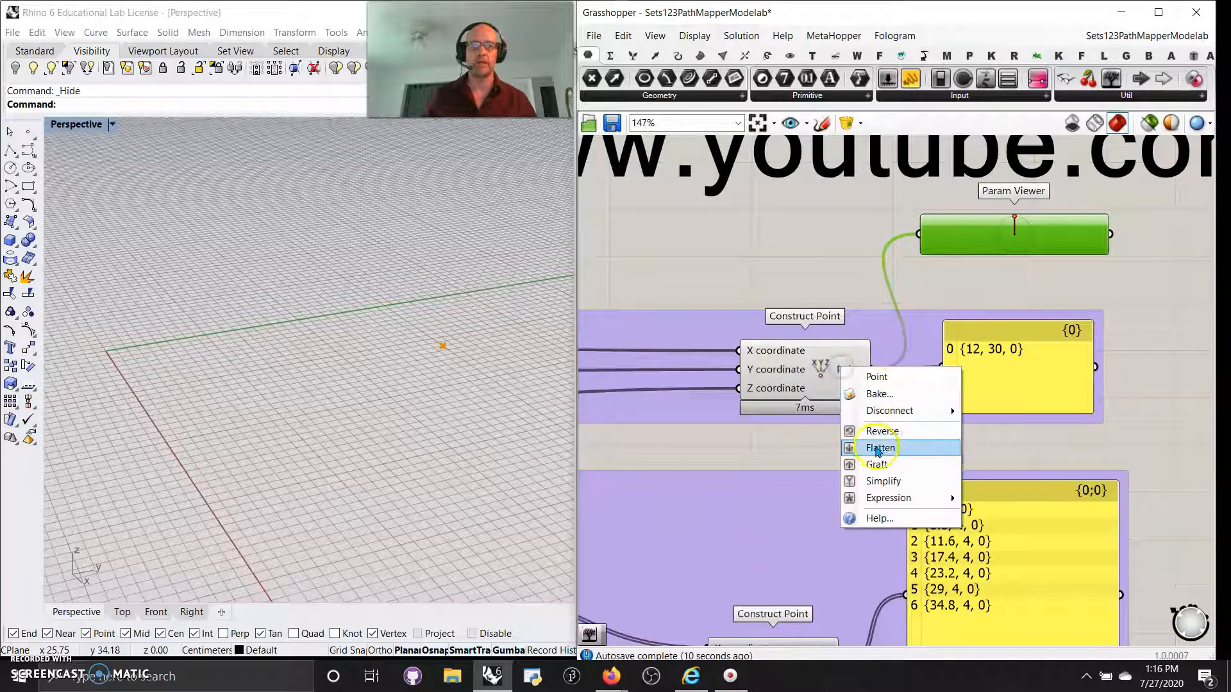
pyautogui.click(884, 463)
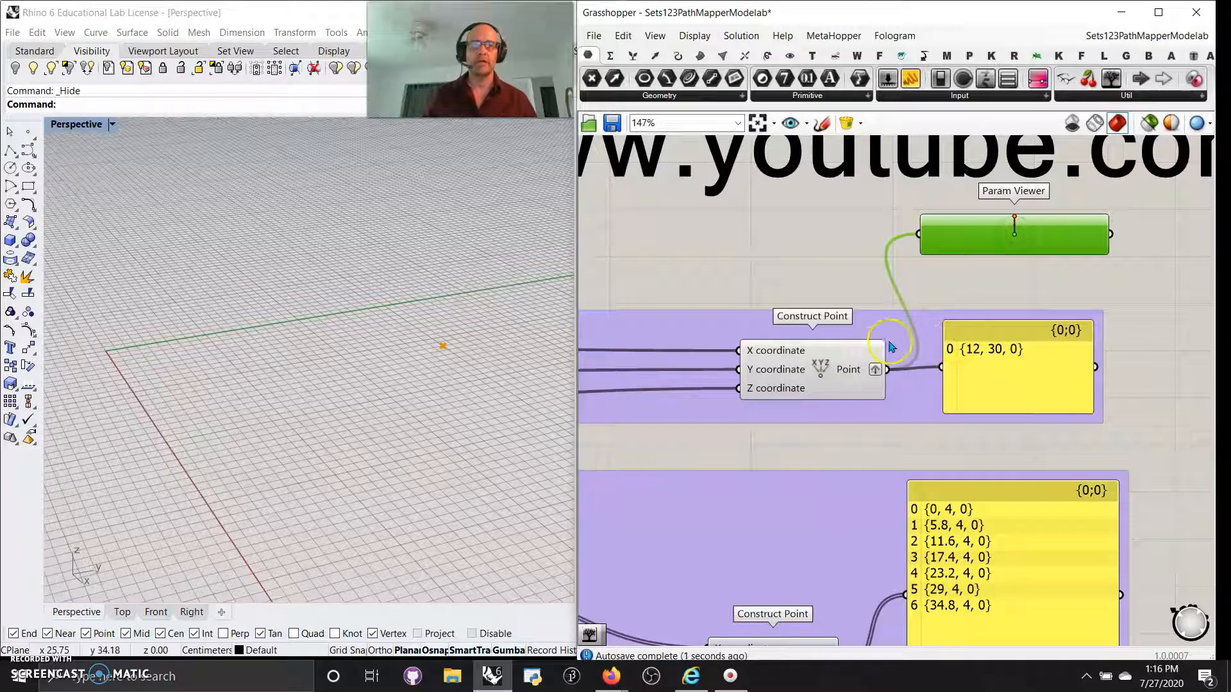
pyautogui.rightClick(852, 371)
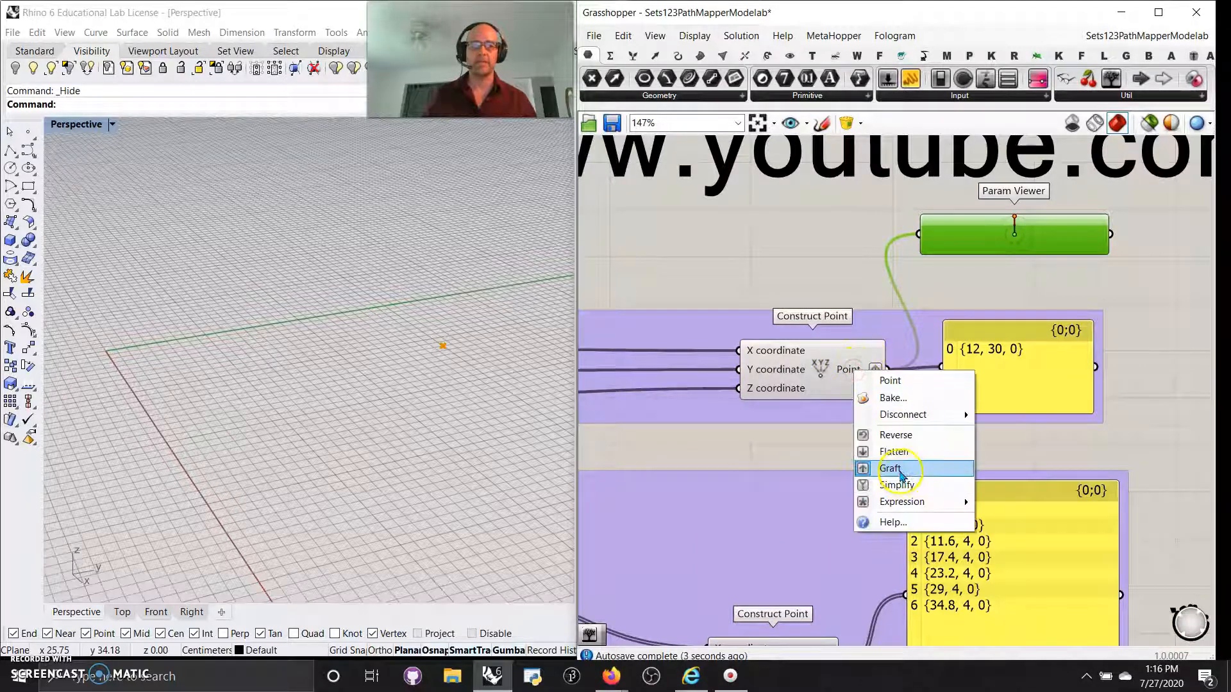
pyautogui.click(892, 469)
# Set the X slider to 8 and expand the Param Viewer to show 1 branch {0}, N = 1.
pyautogui.moveTo(791, 334); pyautogui.dragTo(875, 323, button='right')
pyautogui.scroll(-3, 930, 346)
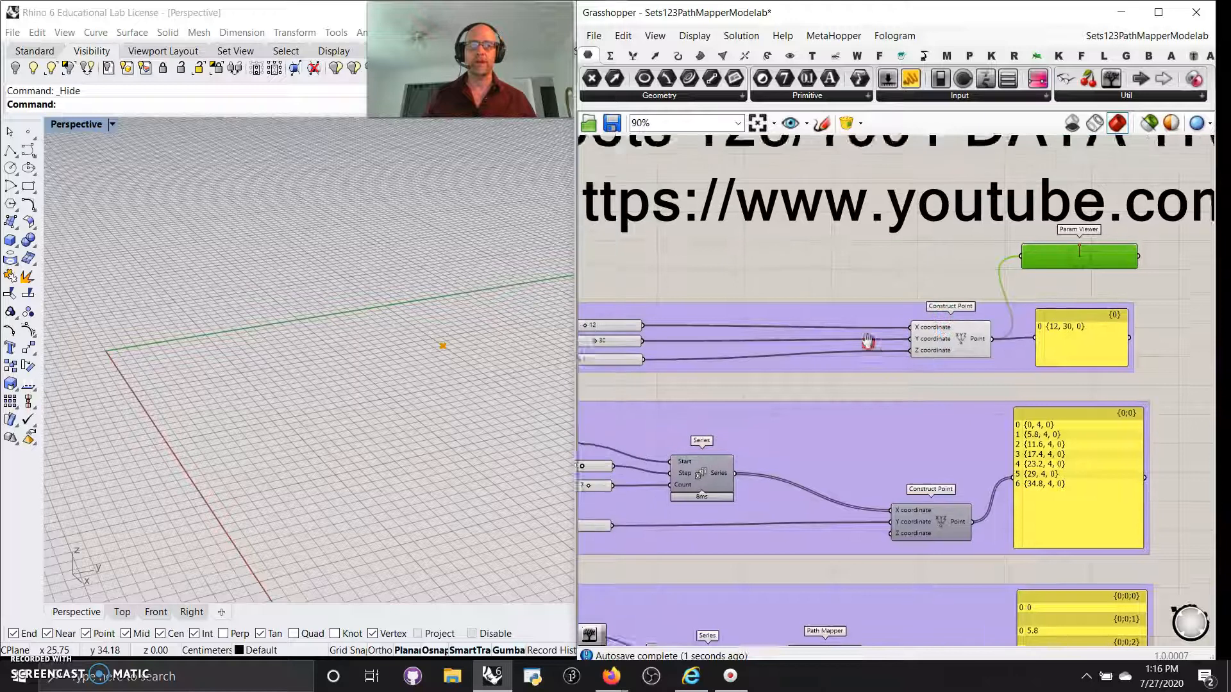
pyautogui.click(977, 346)
pyautogui.moveTo(672, 372); pyautogui.dragTo(756, 360, button='right')
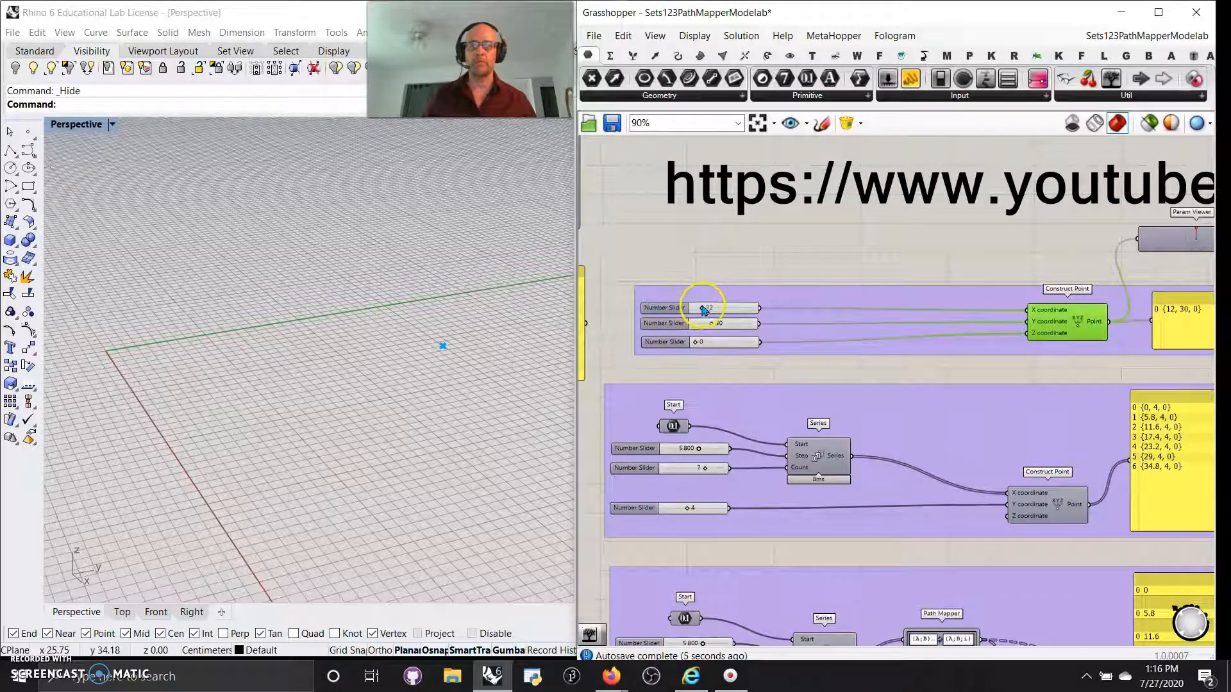
pyautogui.moveTo(723, 306); pyautogui.dragTo(699, 309)
pyautogui.moveTo(1031, 261); pyautogui.dragTo(883, 264, button='right')
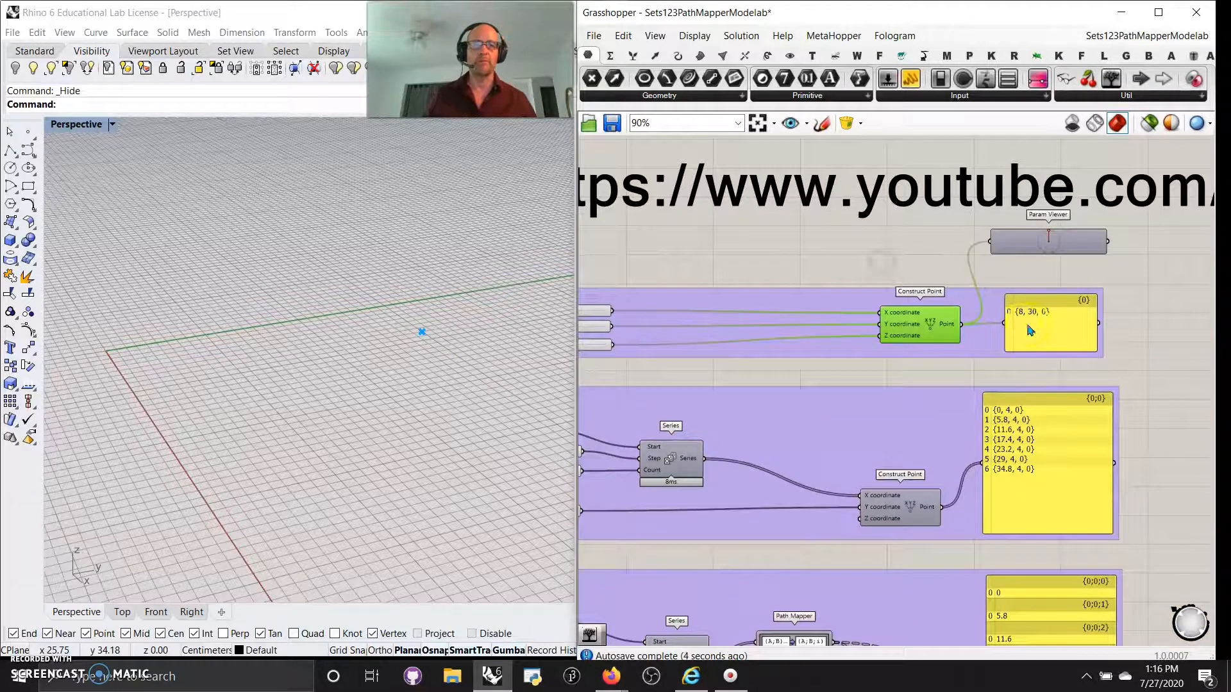
pyautogui.moveTo(1042, 238); pyautogui.dragTo(1054, 256)
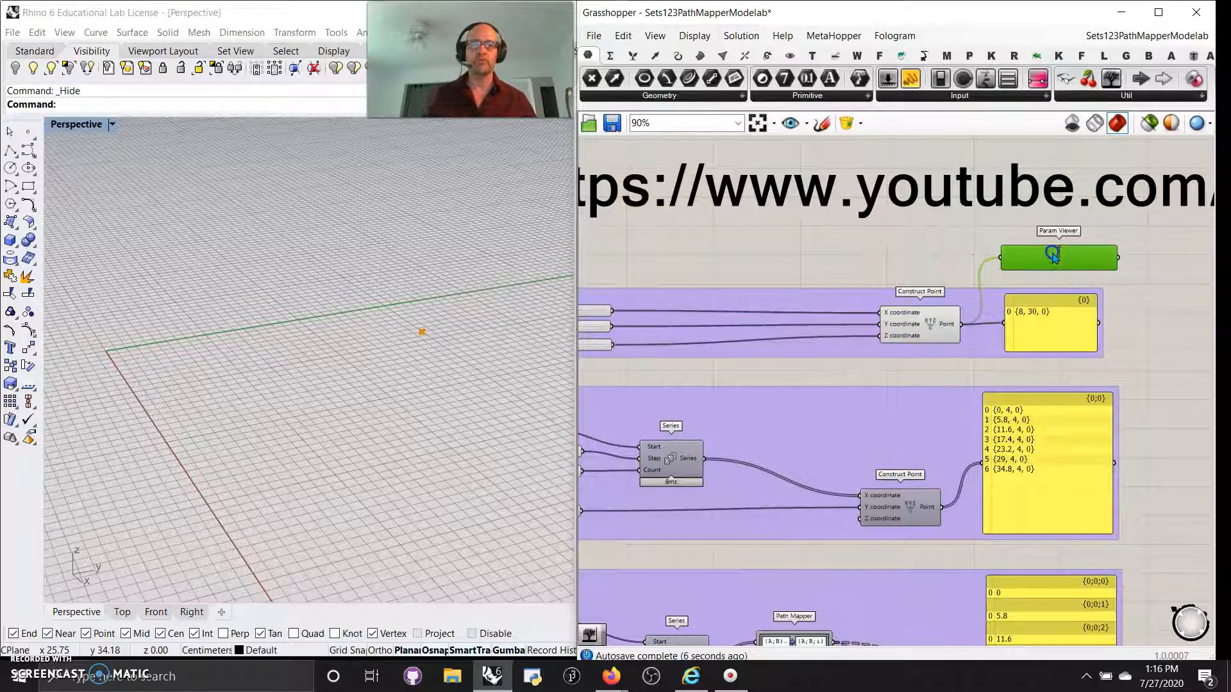
pyautogui.scroll(3, 1047, 283)
pyautogui.click(1005, 265)
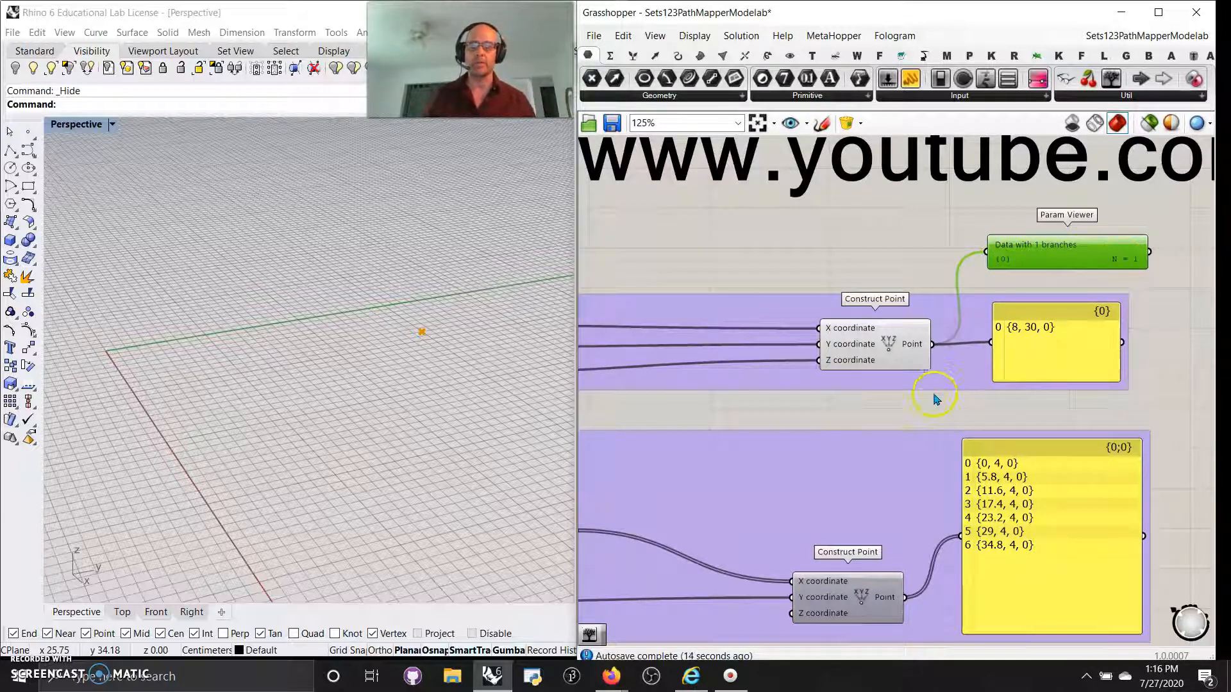
# Turn Preview Off for the single-point group.
pyautogui.scroll(-1, 892, 416)
pyautogui.moveTo(891, 413); pyautogui.dragTo(1026, 319, button='right')
pyautogui.moveTo(887, 323); pyautogui.dragTo(1054, 305, button='right')
pyautogui.moveTo(937, 475); pyautogui.dragTo(905, 446, button='right')
pyautogui.scroll(-3, 904, 443)
pyautogui.moveTo(1185, 336); pyautogui.dragTo(806, 254)
pyautogui.rightClick(806, 254)
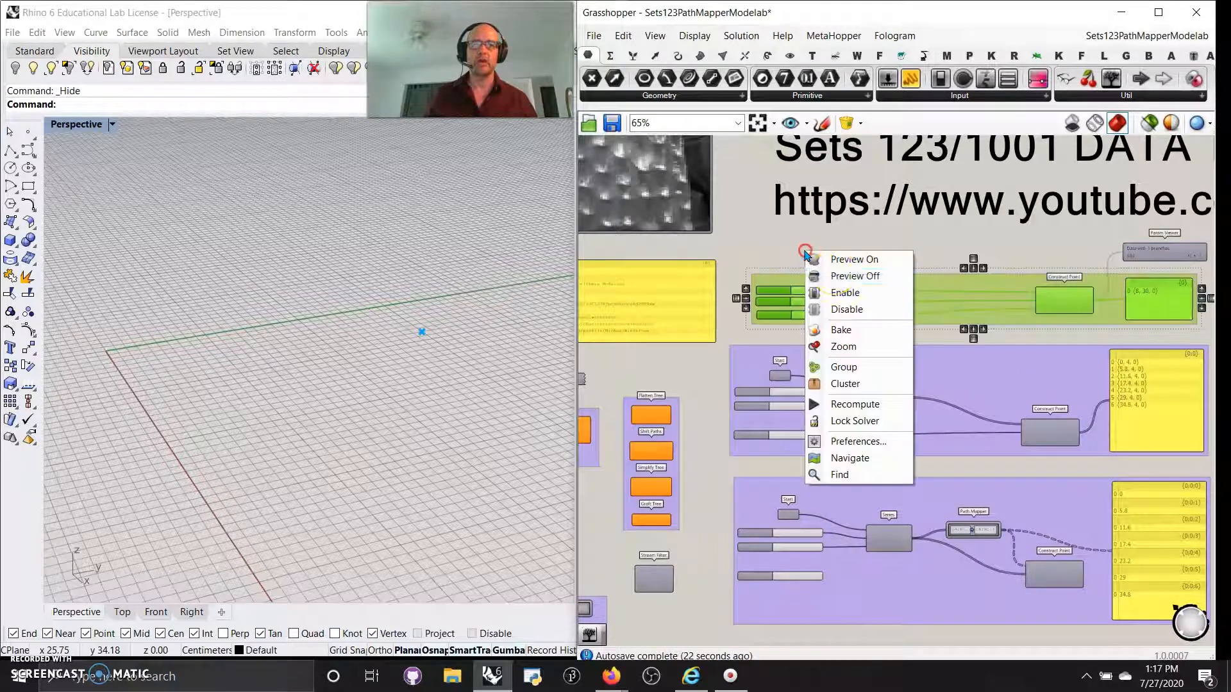
pyautogui.click(837, 277)
# Turn Preview On for the seven-point row group.
pyautogui.moveTo(1133, 470); pyautogui.dragTo(764, 349)
pyautogui.rightClick(739, 329)
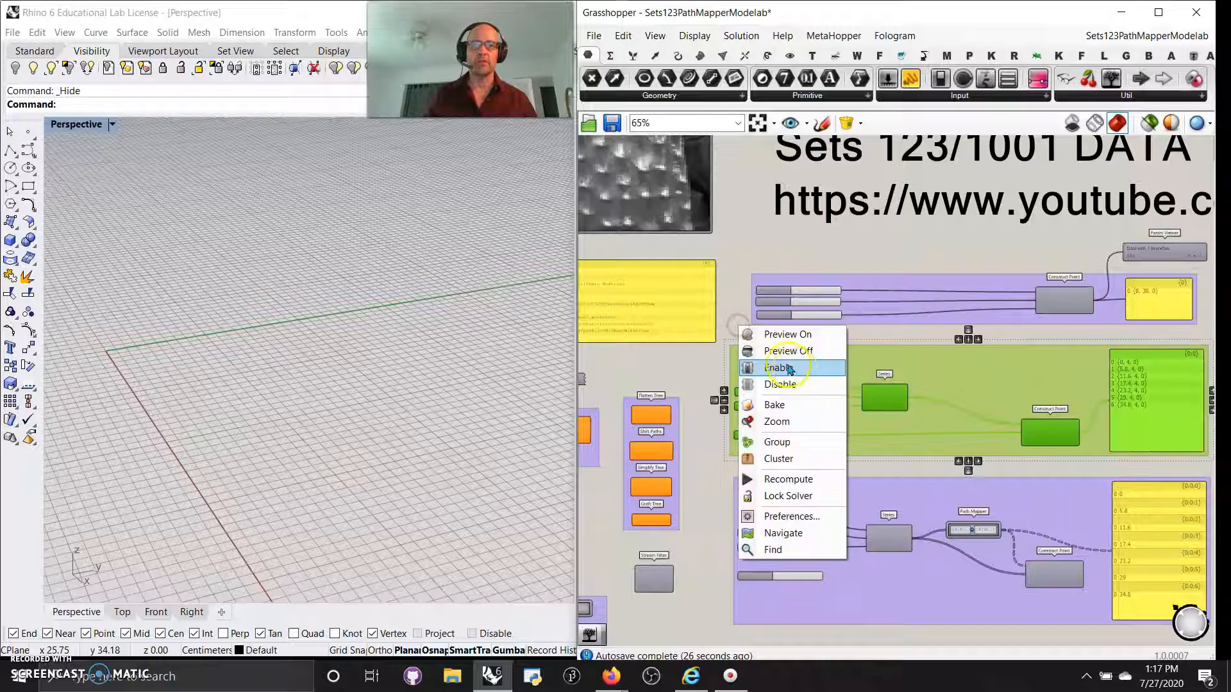
pyautogui.click(788, 333)
pyautogui.scroll(4, 827, 401)
pyautogui.scroll(3, 827, 401)
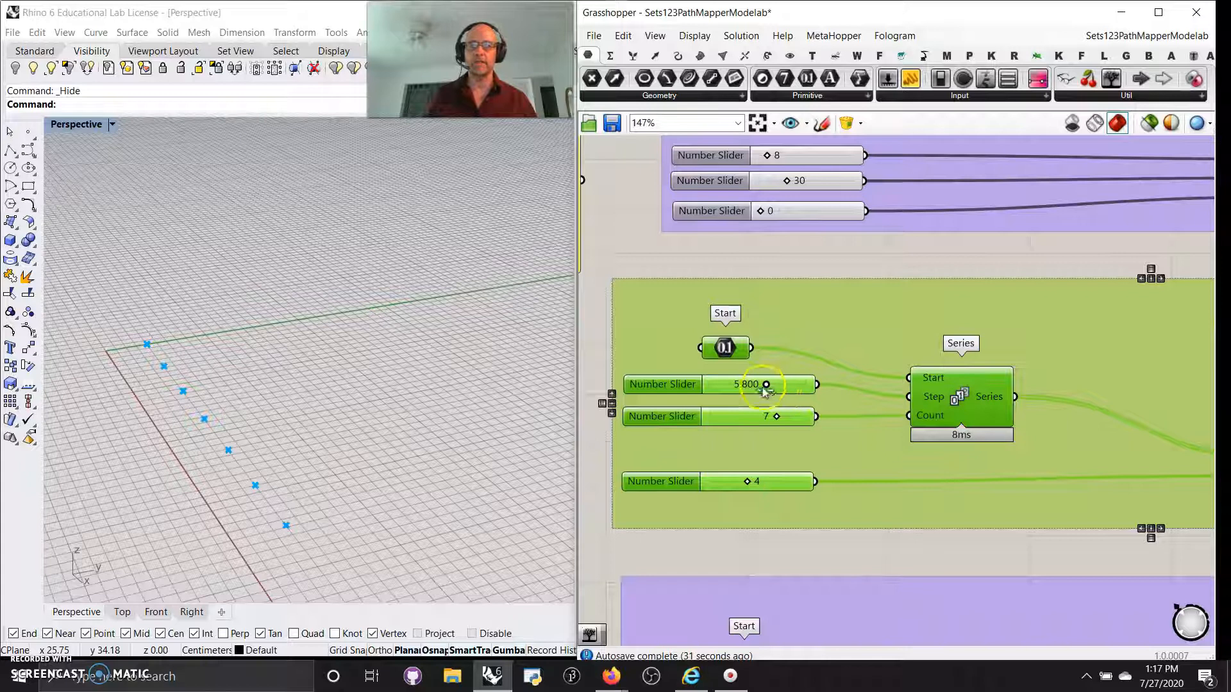
pyautogui.click(874, 251)
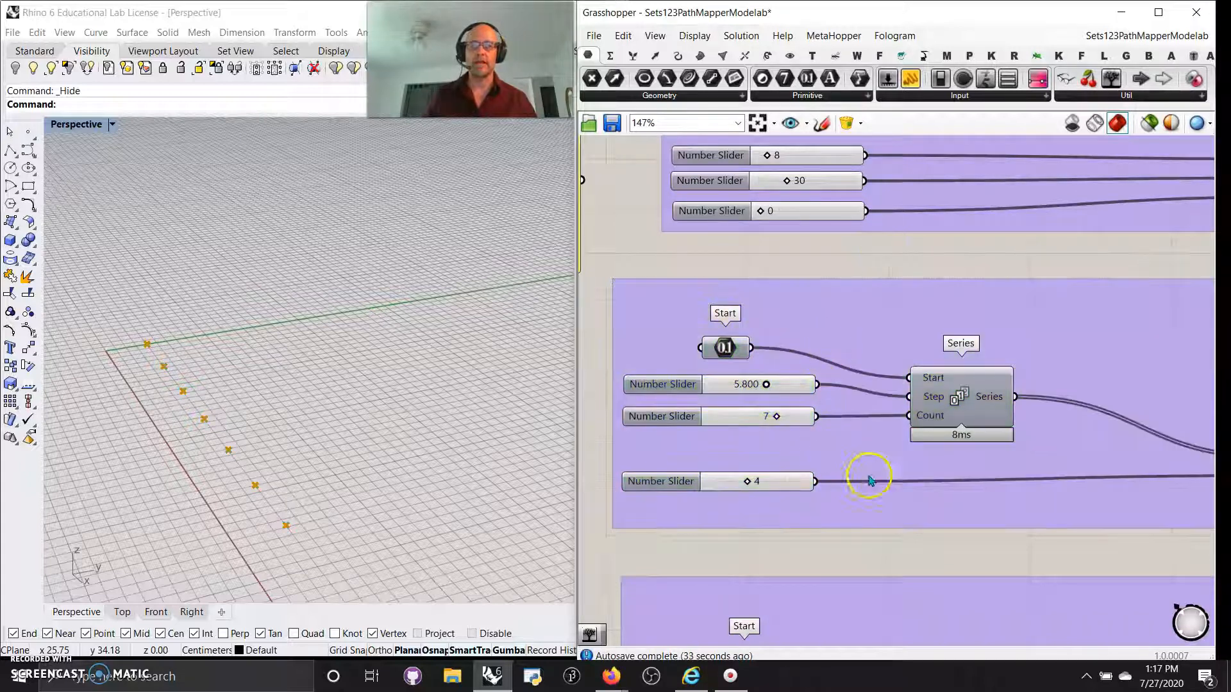
# Set the row's Y slider to 5, then turn that group's preview off.
pyautogui.moveTo(1059, 571); pyautogui.dragTo(1011, 448, button='right')
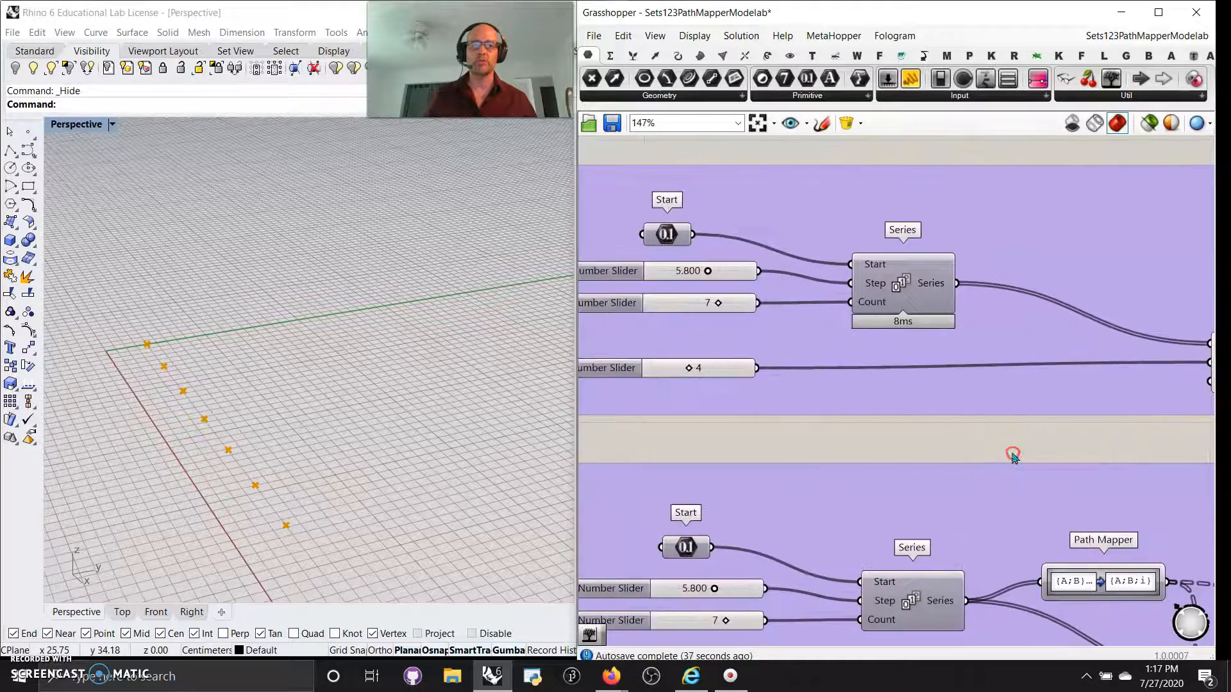
pyautogui.moveTo(719, 365)
pyautogui.mouseDown()
pyautogui.moveTo(688, 367)
pyautogui.moveTo(698, 367)
pyautogui.mouseUp()
pyautogui.scroll(-4, 897, 436)
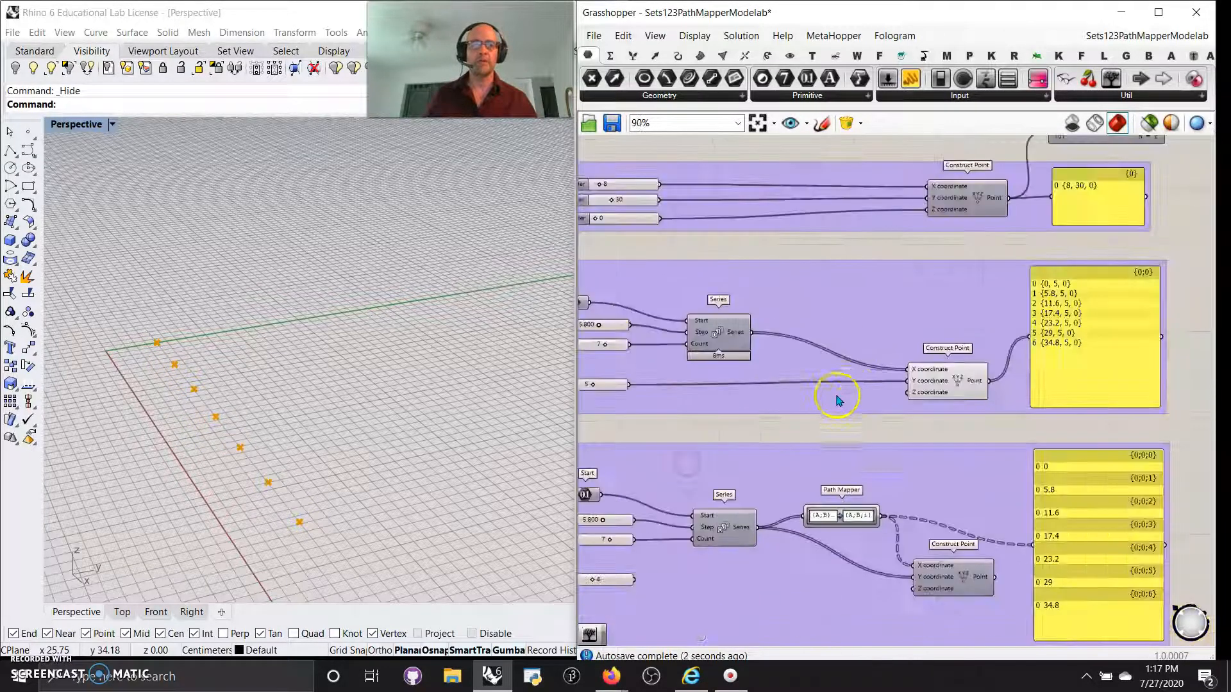
pyautogui.moveTo(872, 374); pyautogui.dragTo(835, 404, button='right')
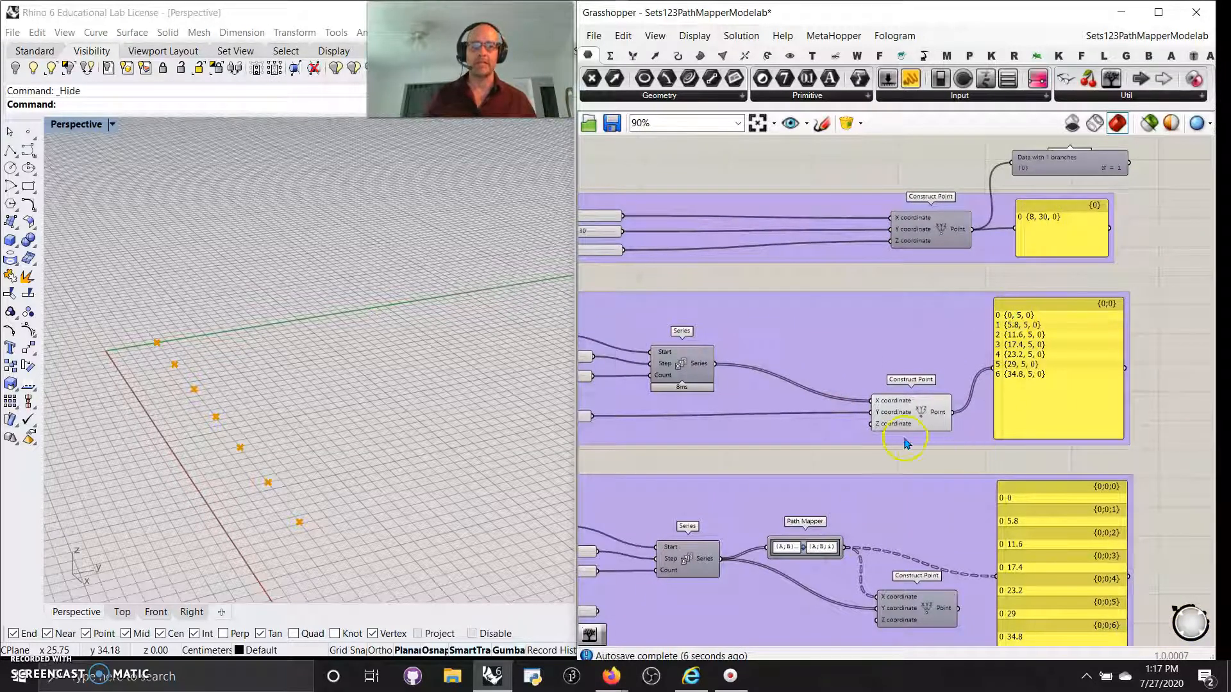
pyautogui.moveTo(872, 480); pyautogui.dragTo(913, 410, button='right')
pyautogui.moveTo(1067, 383); pyautogui.dragTo(641, 239)
pyautogui.rightClick(716, 197)
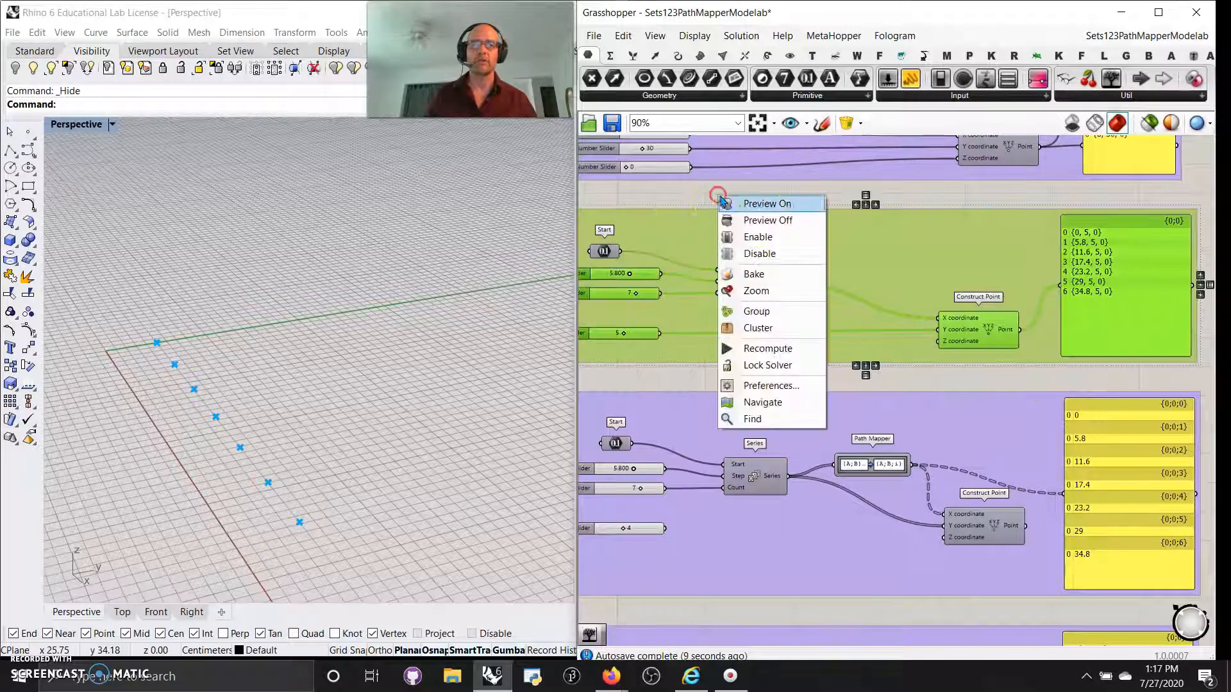
pyautogui.click(767, 220)
# Turn Preview On for the Path Mapper group to show the point grid in Rhino.
pyautogui.moveTo(818, 412); pyautogui.dragTo(856, 282, button='right')
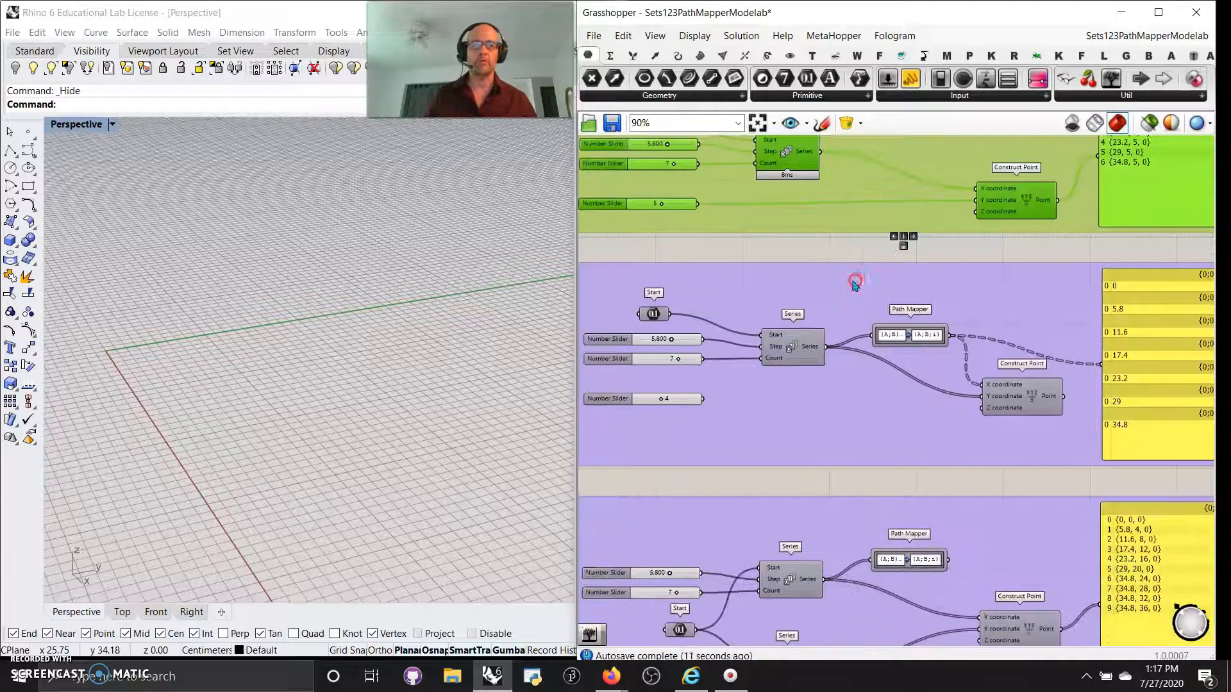
pyautogui.scroll(-3, 856, 282)
pyautogui.moveTo(1027, 423); pyautogui.dragTo(709, 289)
pyautogui.rightClick(669, 288)
pyautogui.click(695, 296)
pyautogui.scroll(5, 811, 357)
# Inspect the Path Mapper's mapping options and close them without changes.
pyautogui.rightClick(946, 315)
pyautogui.moveTo(1089, 421); pyautogui.dragTo(905, 454, button='right')
pyautogui.click(861, 198)
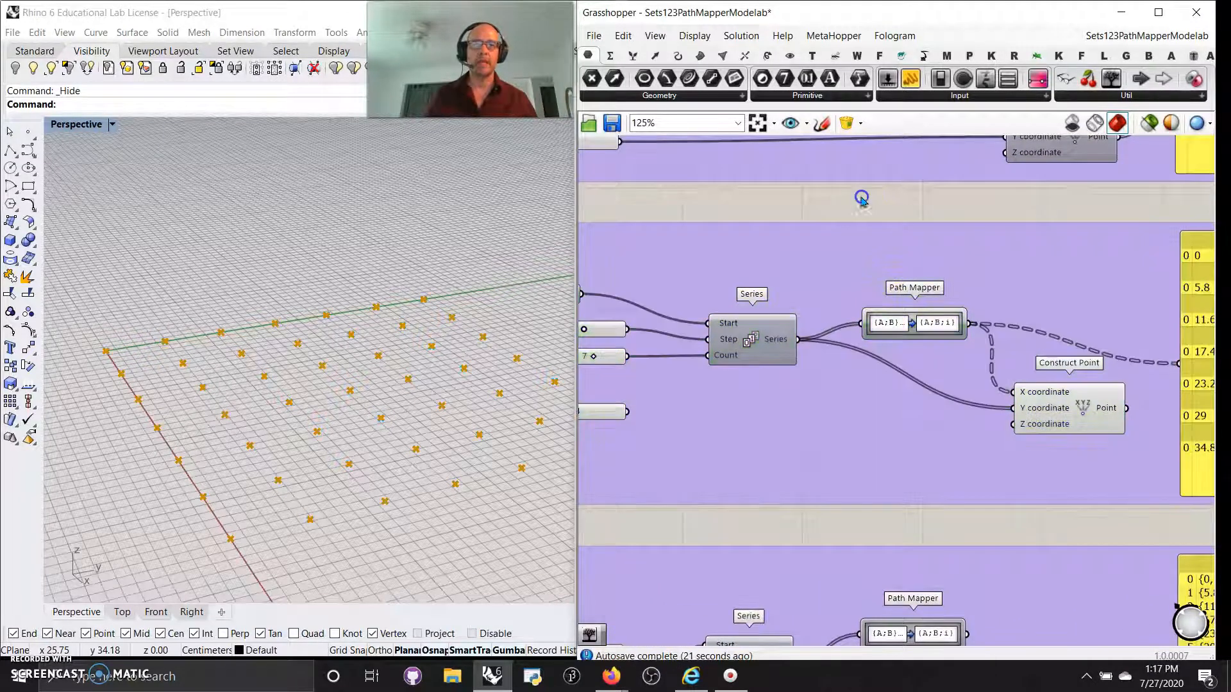
pyautogui.rightClick(918, 327)
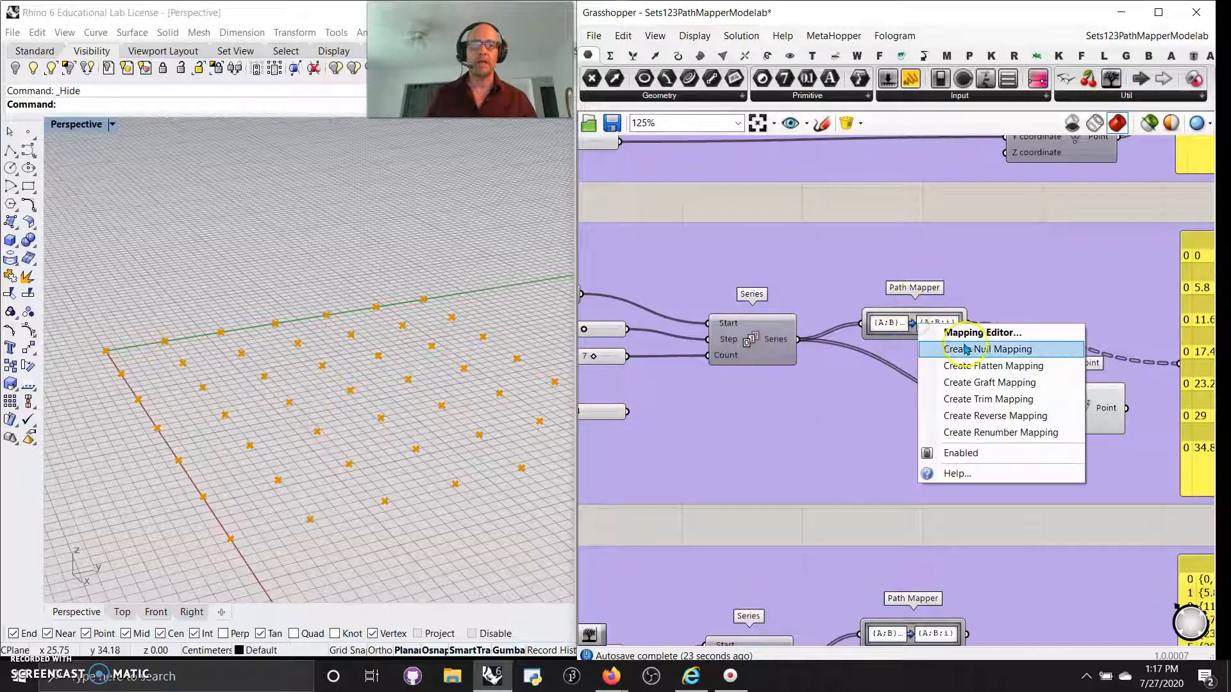
pyautogui.click(876, 206)
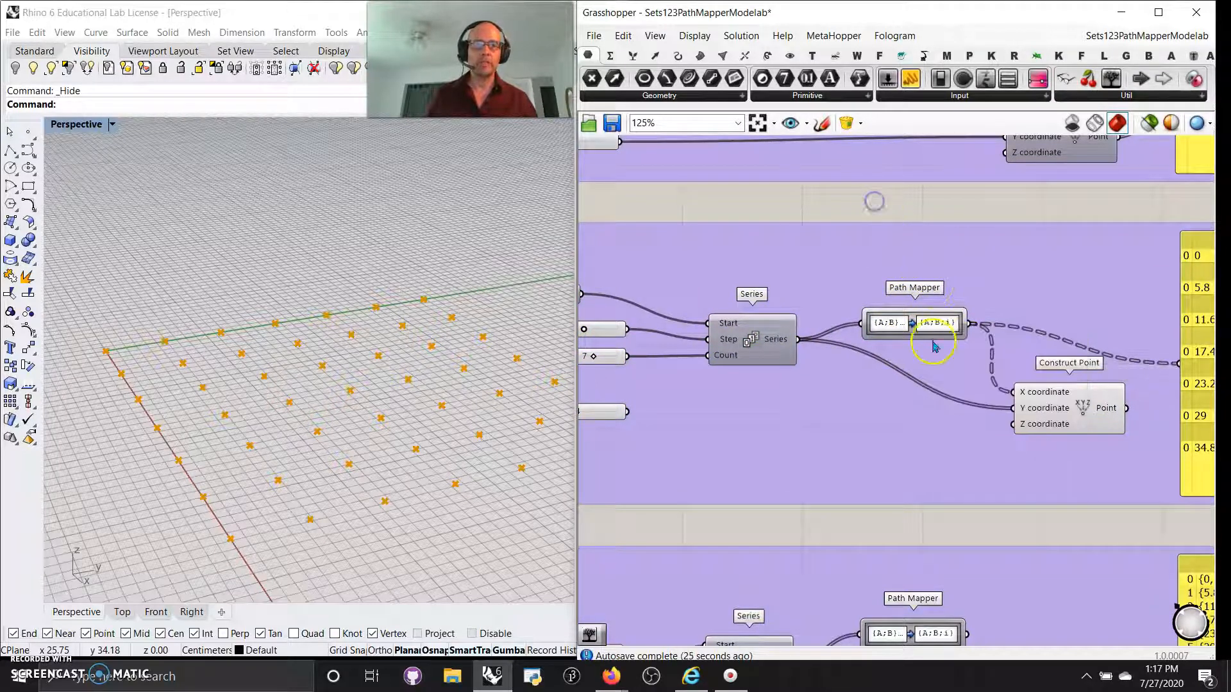
pyautogui.scroll(3, 921, 330)
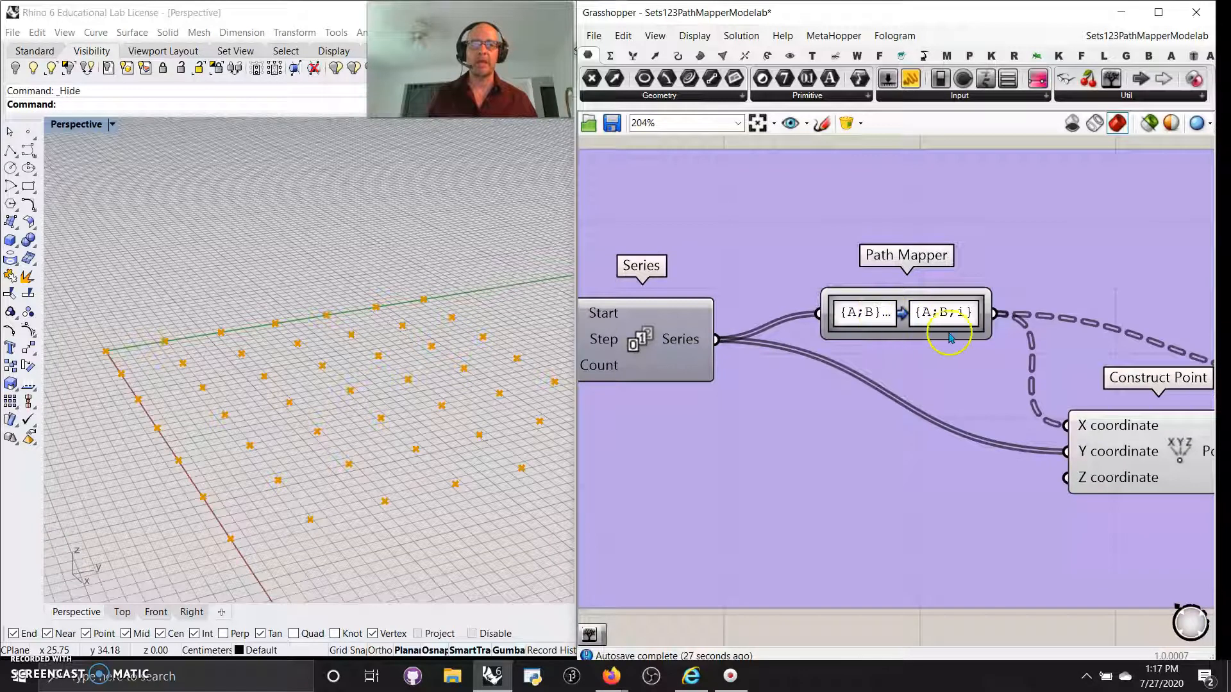
# Duplicate the Path Mapper above the original, give it a null {A;B} → {A;B} mapping, and widen it.
pyautogui.click(911, 316)
pyautogui.moveTo(911, 317); pyautogui.dragTo(877, 220)
pyautogui.rightClick(877, 220)
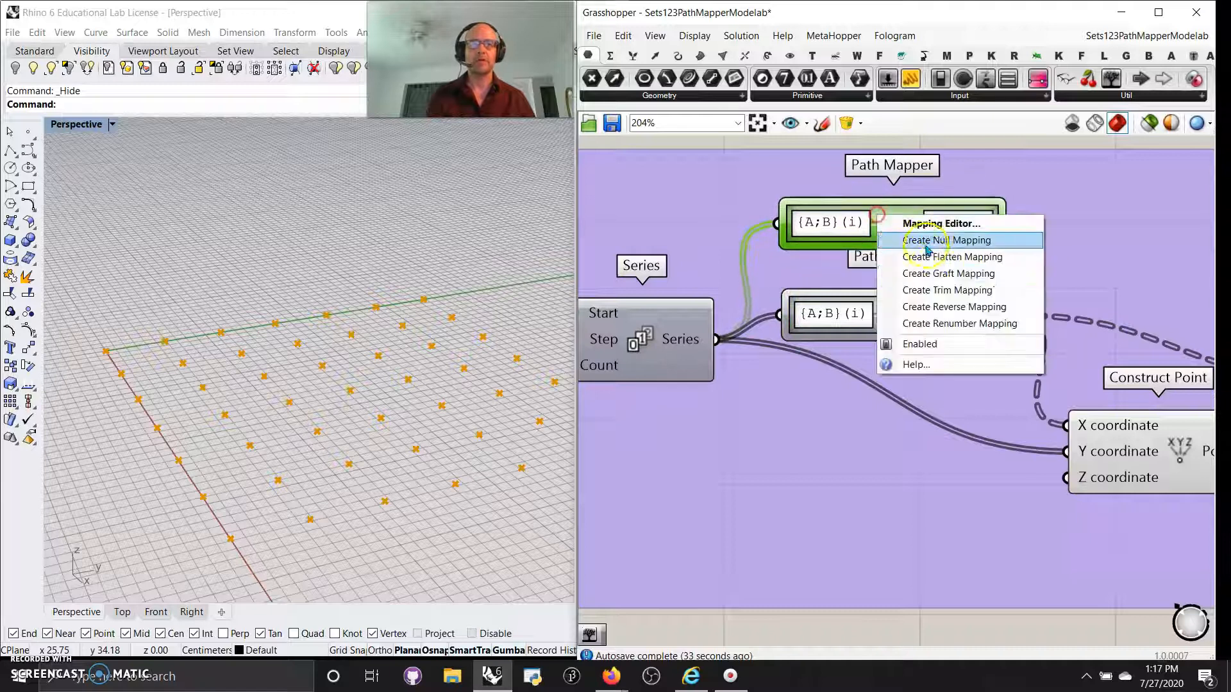
pyautogui.click(917, 239)
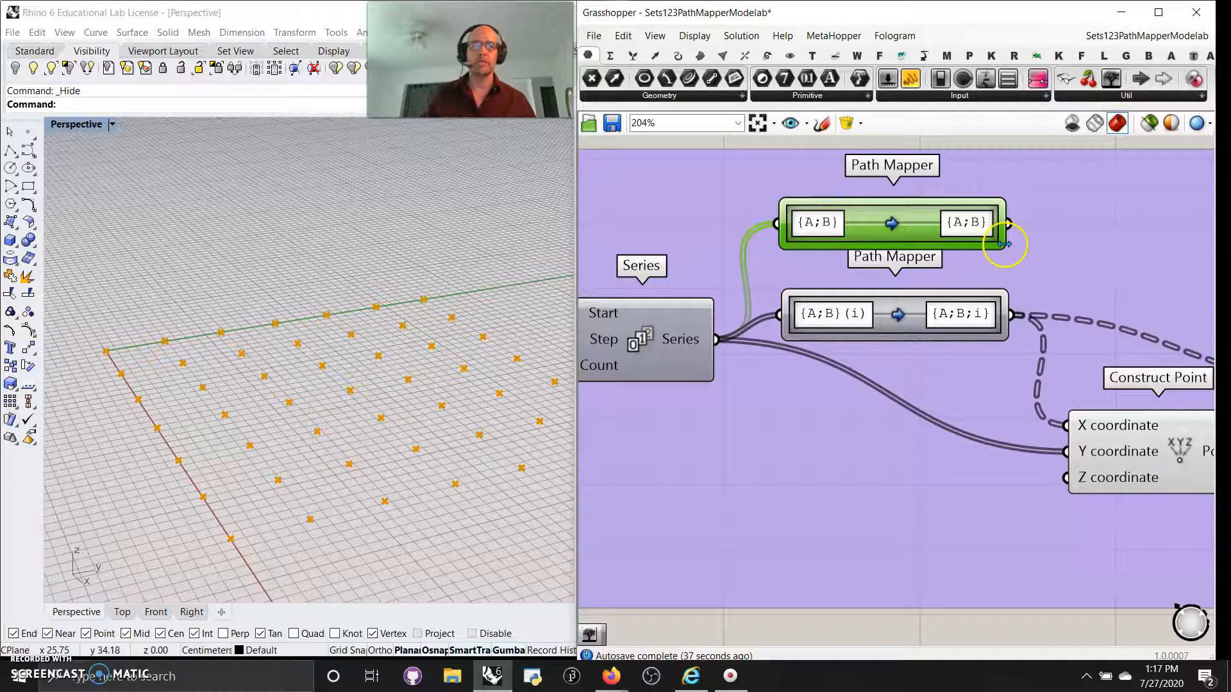
pyautogui.moveTo(1005, 248); pyautogui.dragTo(1075, 249)
pyautogui.scroll(-5, 1118, 277)
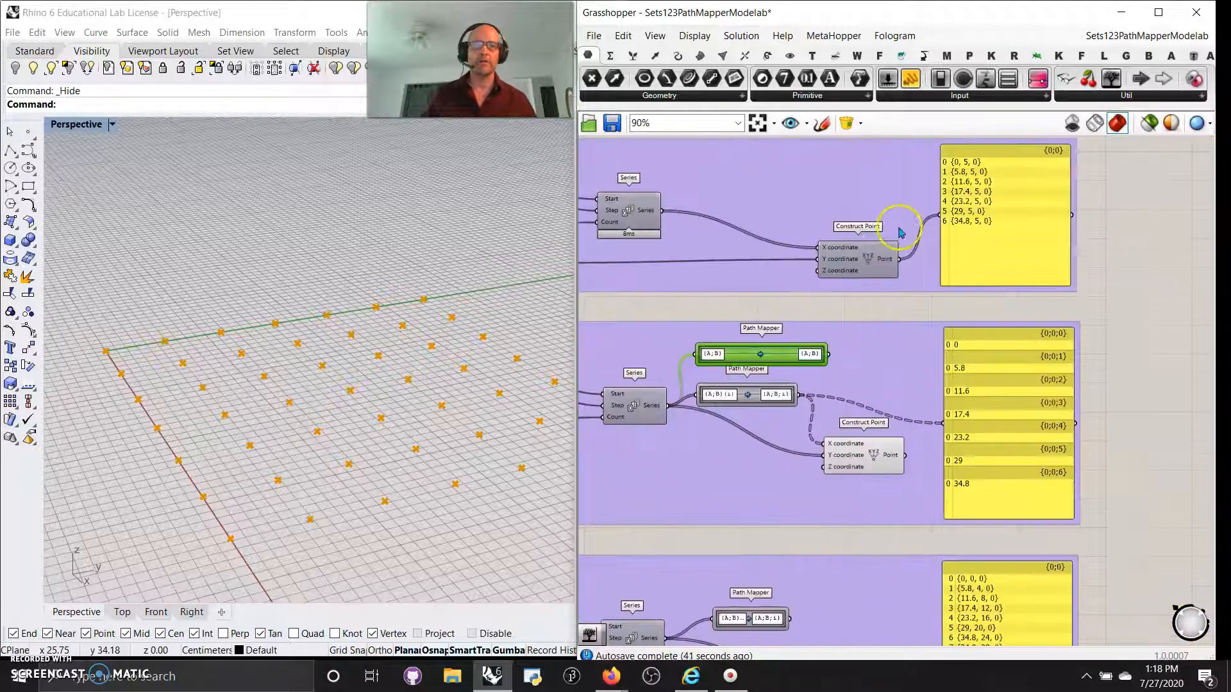
# Place a Param Viewer fed by the null-mapped Path Mapper output.
pyautogui.click(1111, 80)
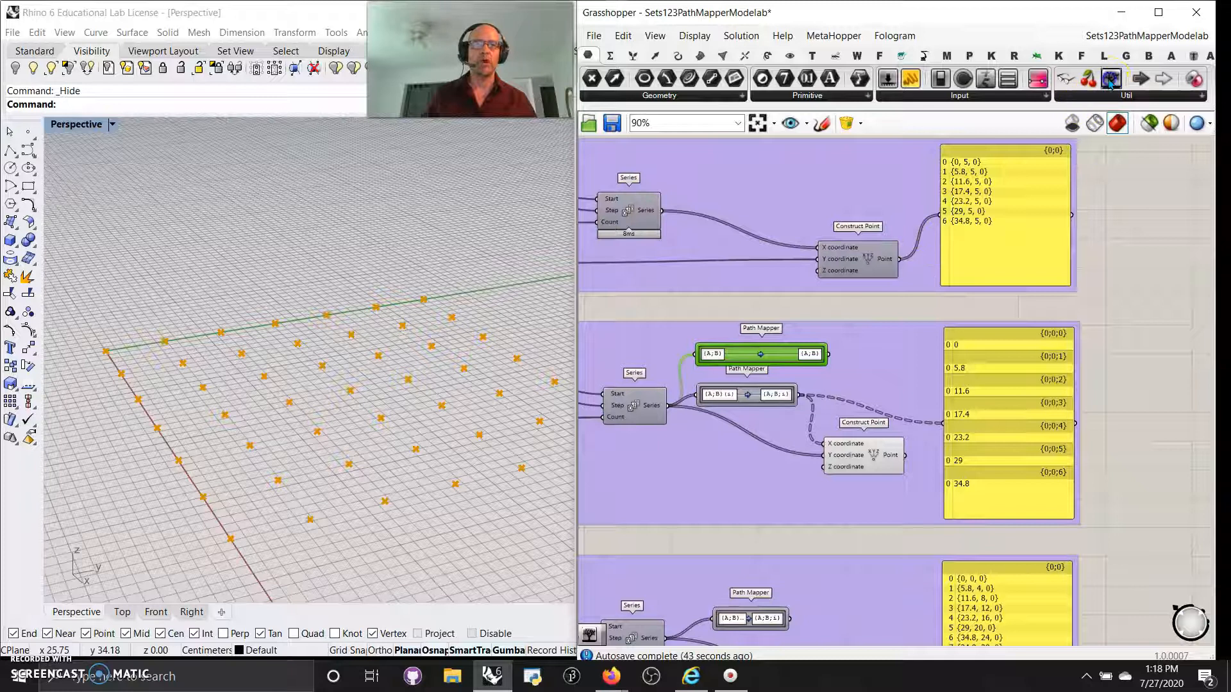
pyautogui.click(1138, 310)
pyautogui.moveTo(828, 354); pyautogui.dragTo(1106, 324)
pyautogui.scroll(3, 1103, 317)
pyautogui.moveTo(1130, 383); pyautogui.dragTo(1016, 361, button='right')
pyautogui.moveTo(666, 469); pyautogui.dragTo(850, 456, button='right')
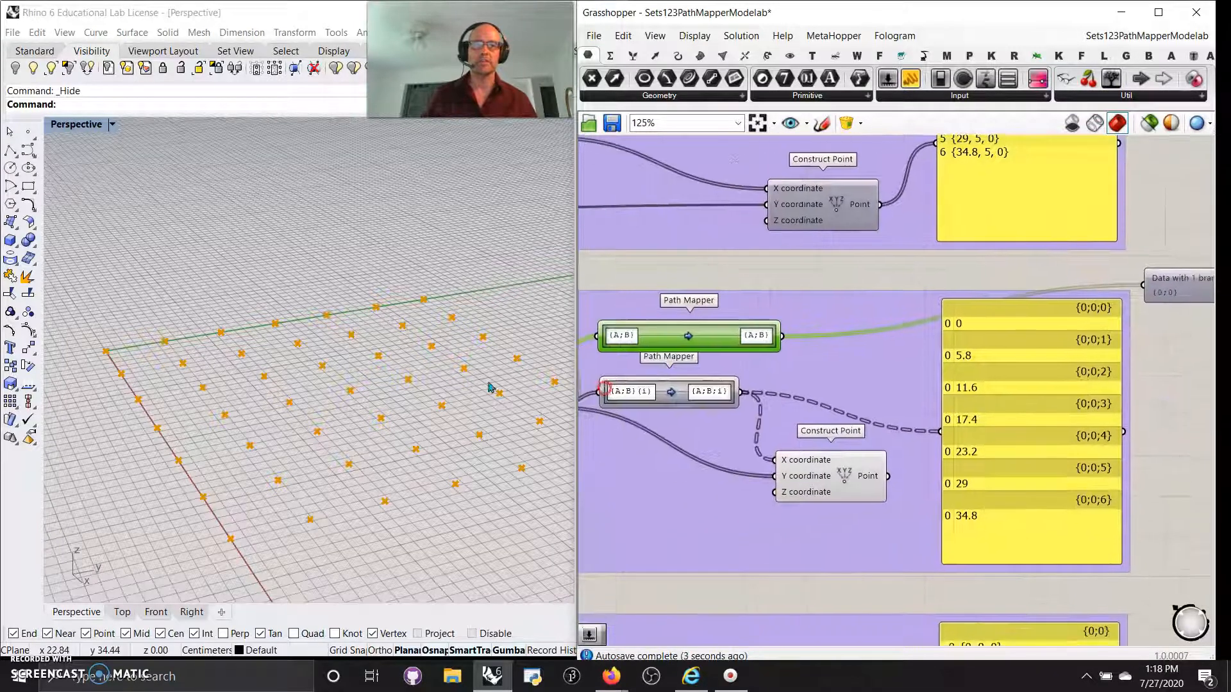
pyautogui.moveTo(852, 397); pyautogui.dragTo(1039, 295, button='right')
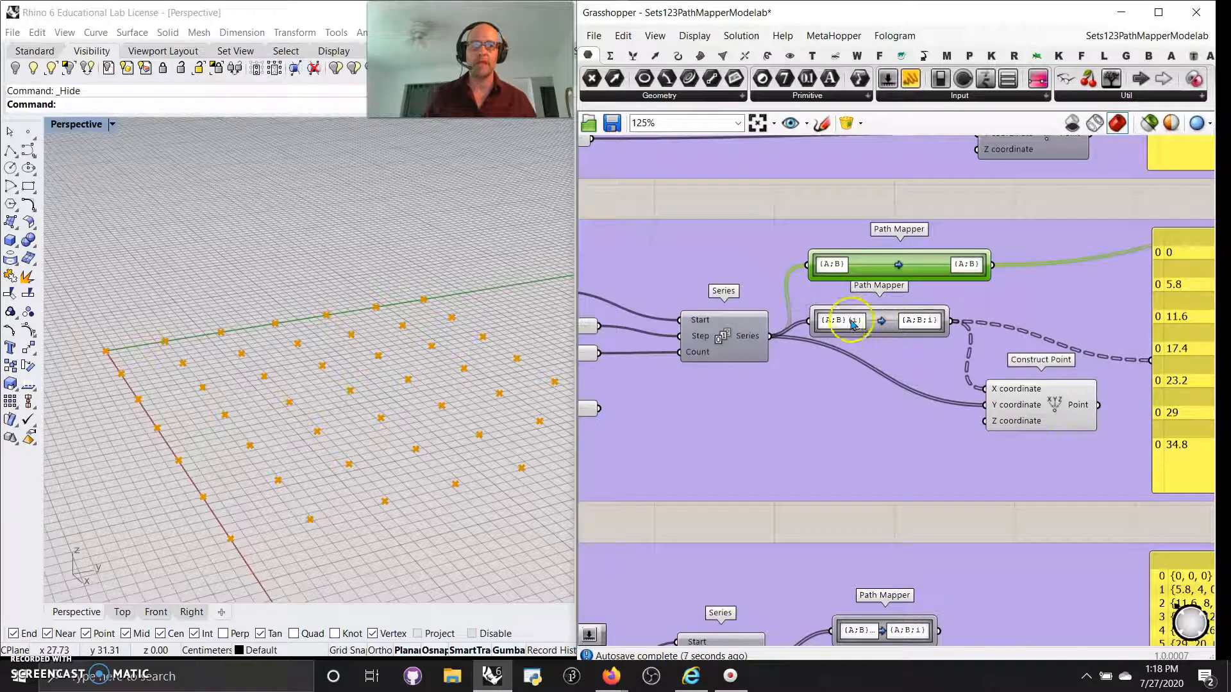
# Change the lower Path Mapper's target from {A;B}(i) to {A;B;i}.
pyautogui.scroll(3, 844, 338)
pyautogui.click(901, 324)
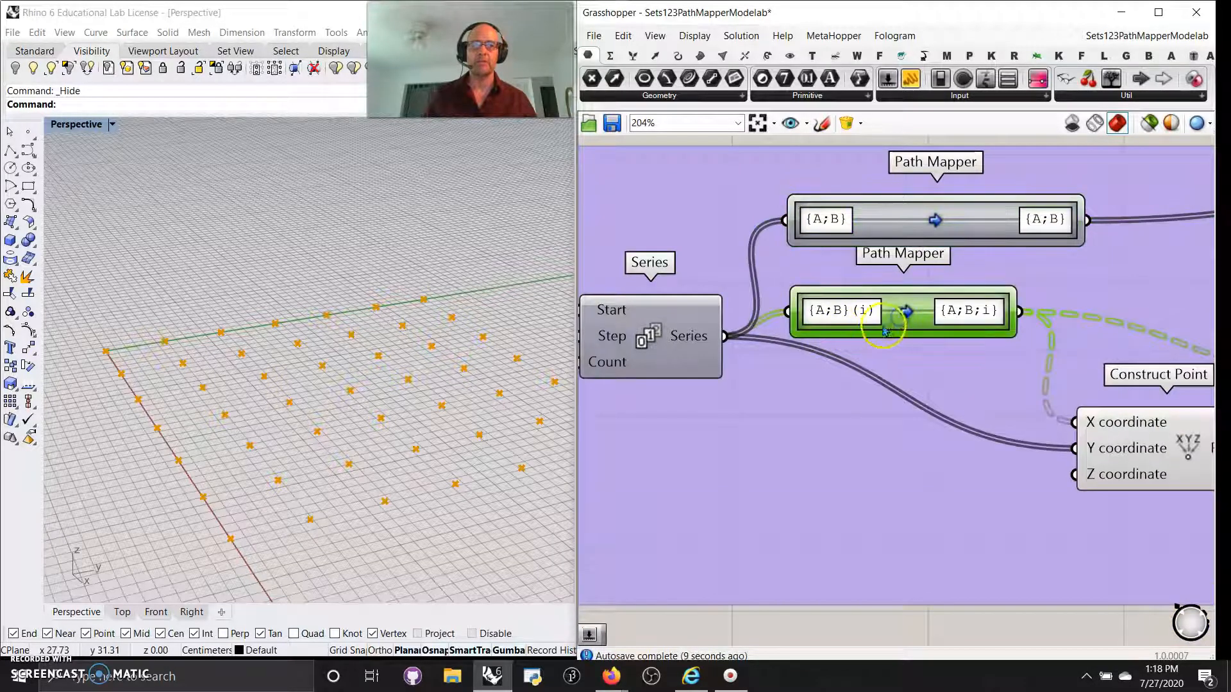
pyautogui.doubleClick(904, 315)
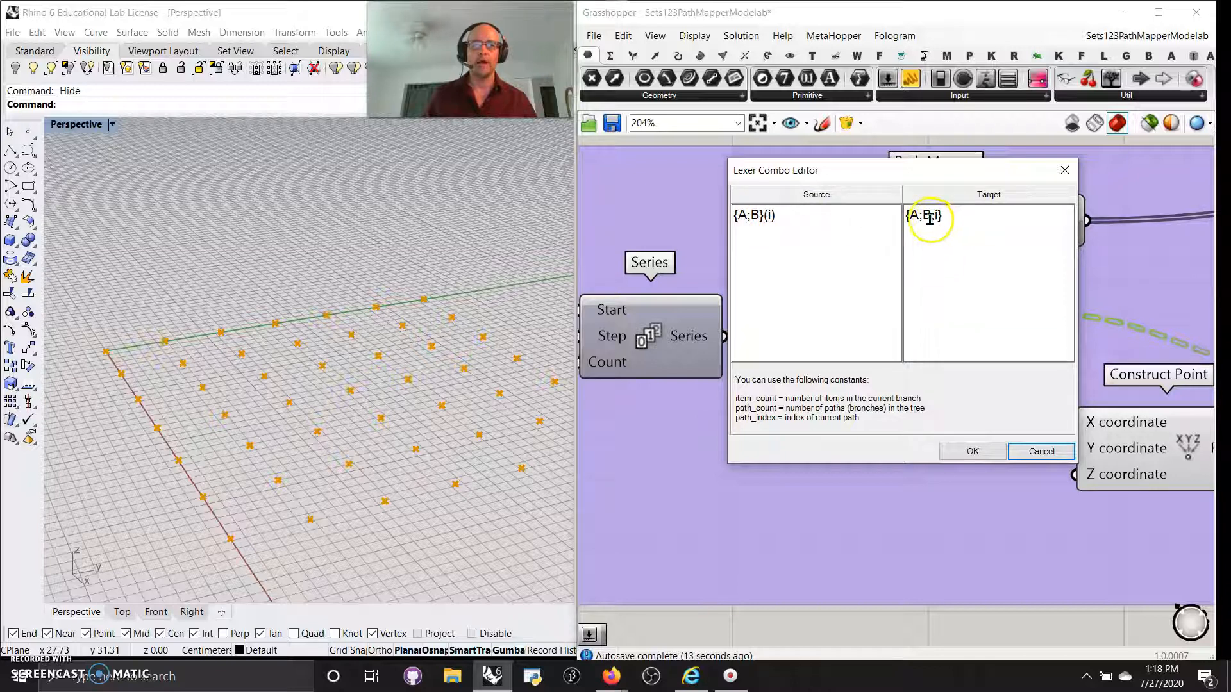
pyautogui.click(1067, 170)
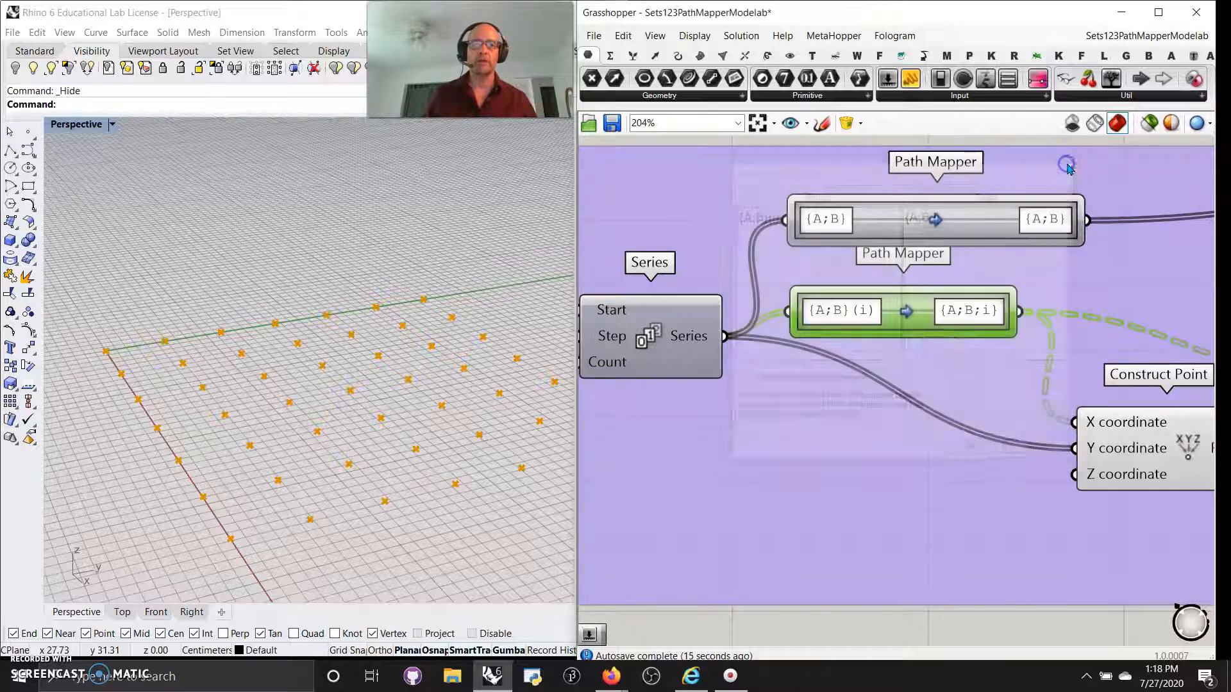
# Select Construct Point and the grafted group to check the remapped points against the Series sliders.
pyautogui.scroll(-5, 860, 413)
pyautogui.moveTo(844, 407); pyautogui.dragTo(813, 405, button='right')
pyautogui.click(940, 445)
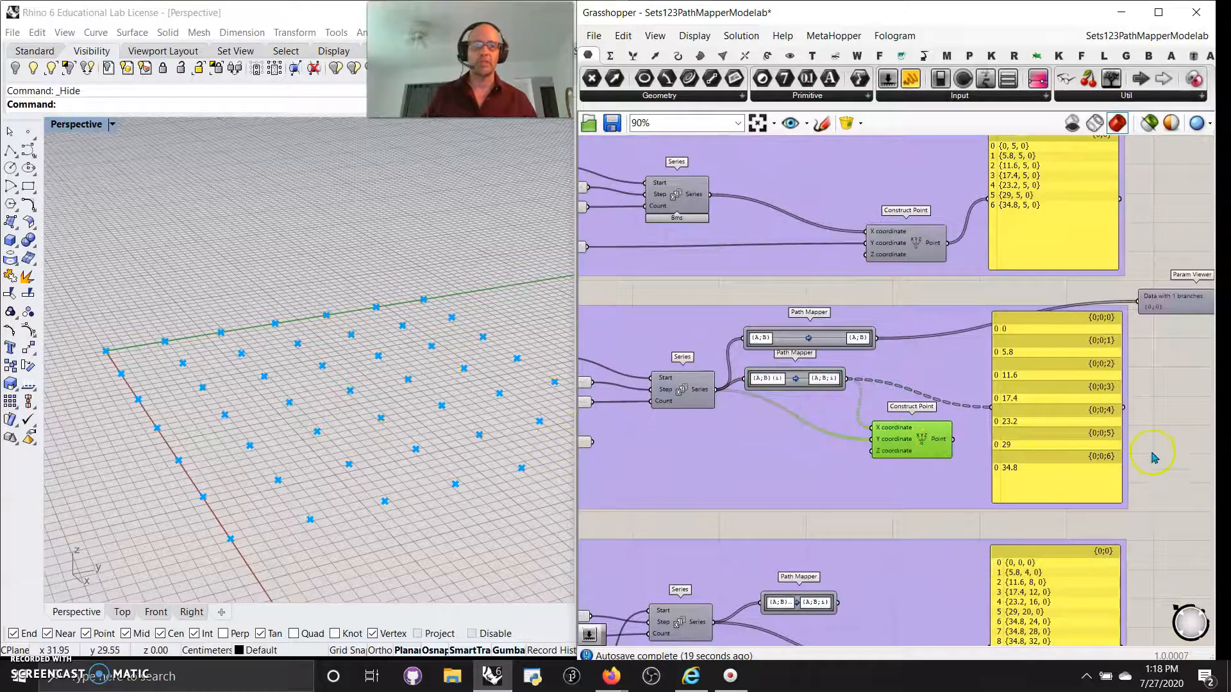
pyautogui.moveTo(1156, 411); pyautogui.dragTo(1135, 494, button='right')
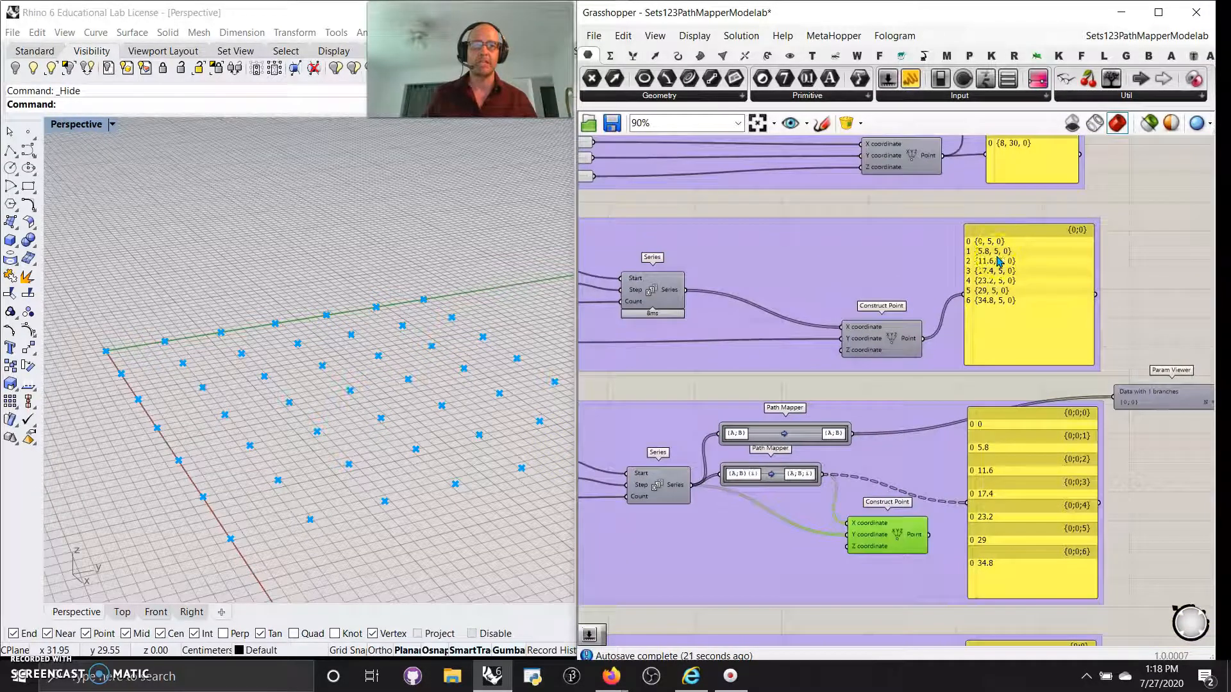
pyautogui.moveTo(1127, 553); pyautogui.dragTo(1113, 404, button='right')
pyautogui.moveTo(773, 423); pyautogui.dragTo(934, 434, button='right')
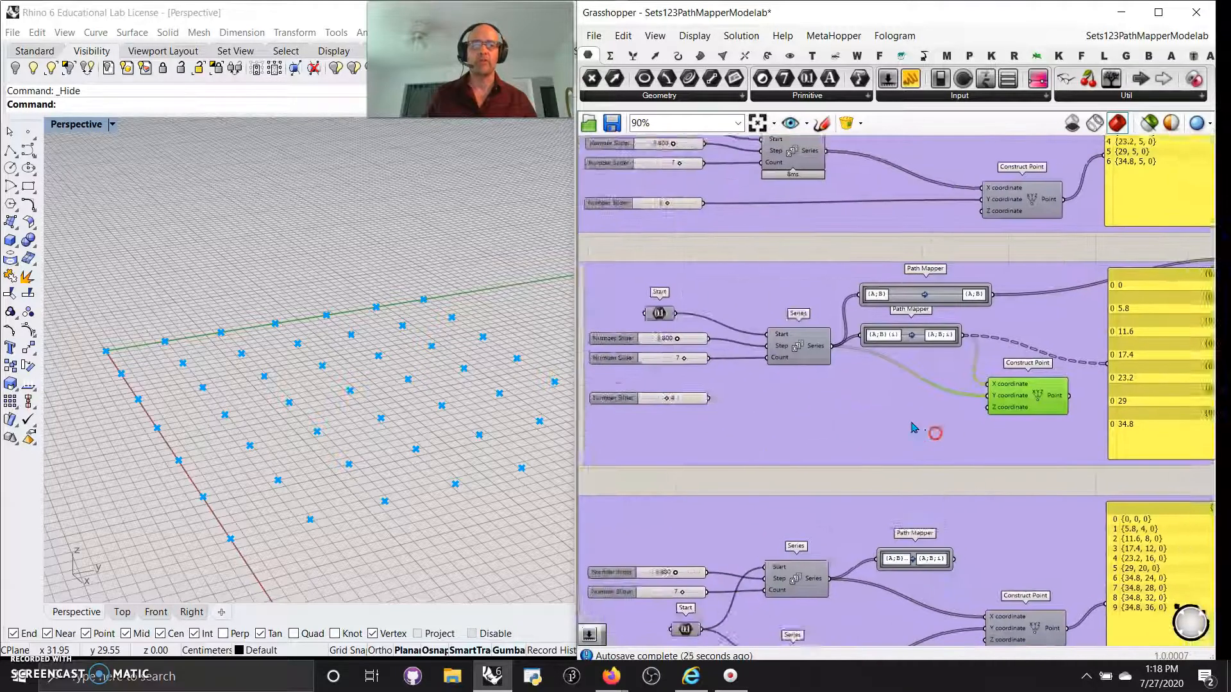
pyautogui.scroll(-3, 913, 427)
pyautogui.moveTo(1127, 449); pyautogui.dragTo(702, 327)
# Turn preview off for the earlier group and on for the next group.
pyautogui.rightClick(684, 347)
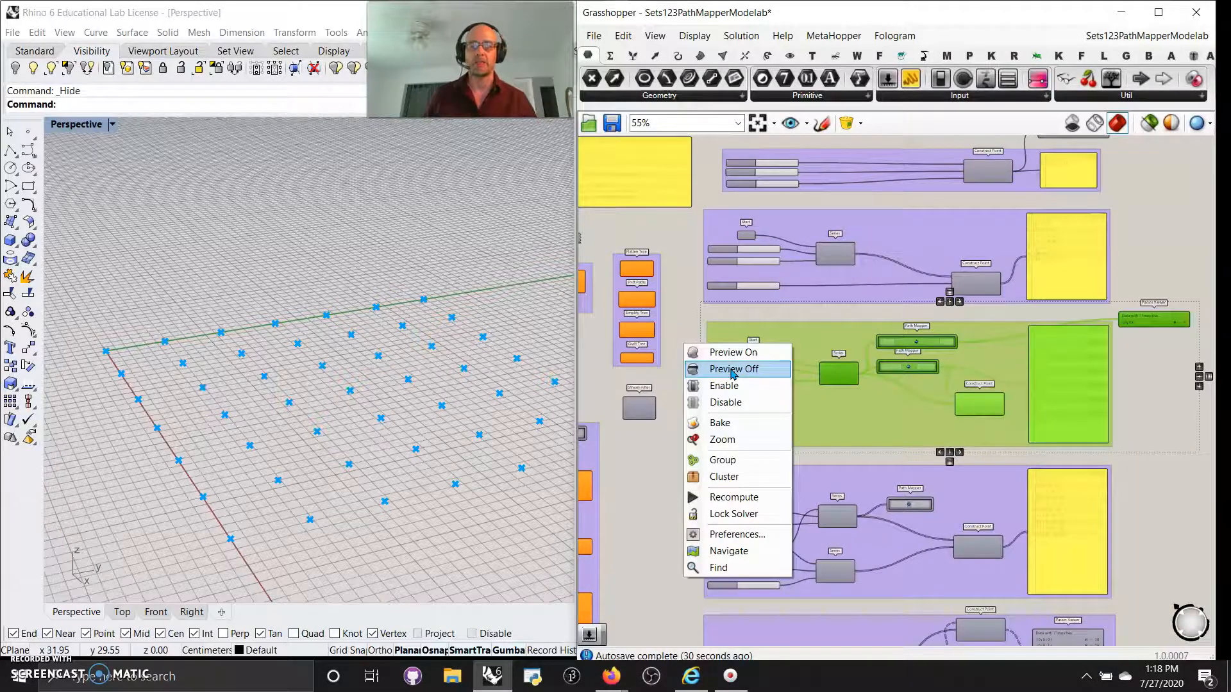
pyautogui.click(733, 370)
pyautogui.moveTo(1006, 475); pyautogui.dragTo(1042, 293, button='right')
pyautogui.moveTo(1147, 428); pyautogui.dragTo(724, 284)
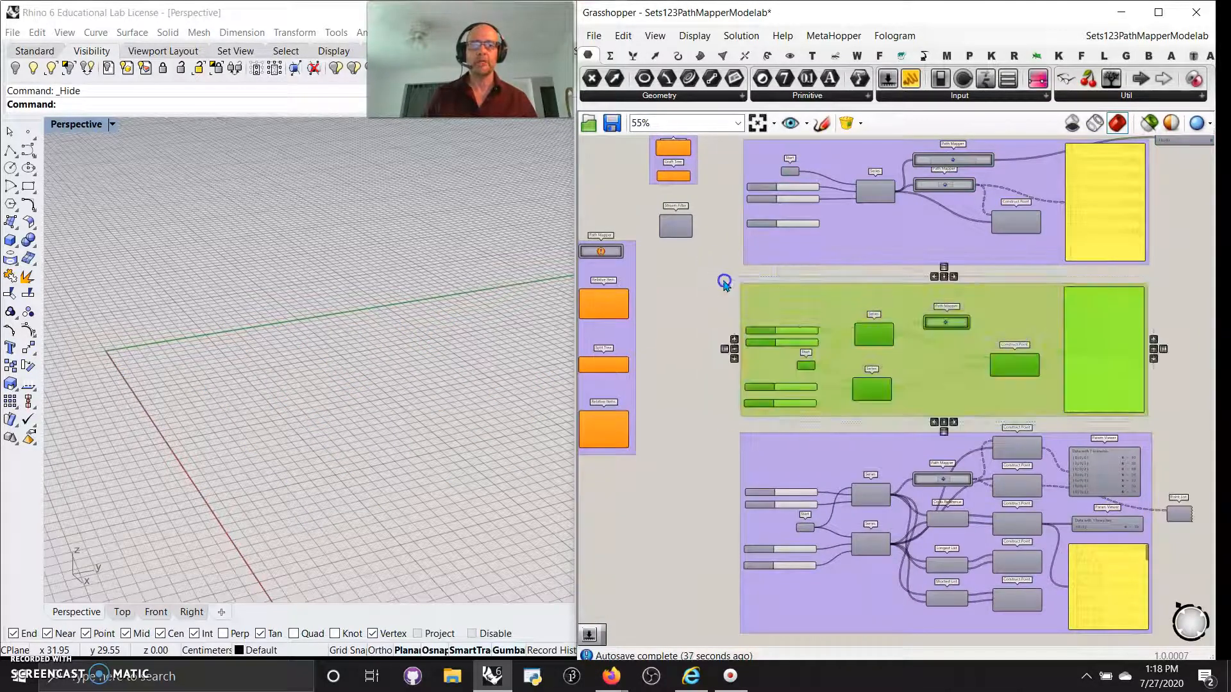
pyautogui.rightClick(693, 310)
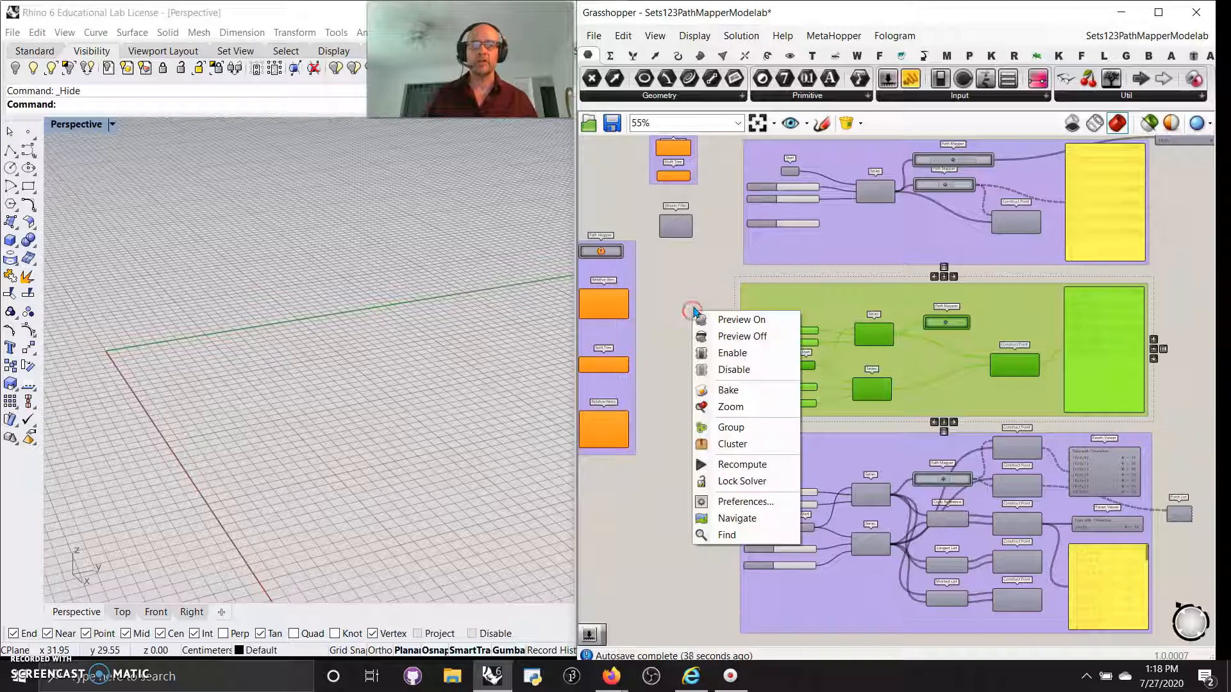
pyautogui.click(731, 319)
pyautogui.click(701, 377)
pyautogui.scroll(5, 838, 363)
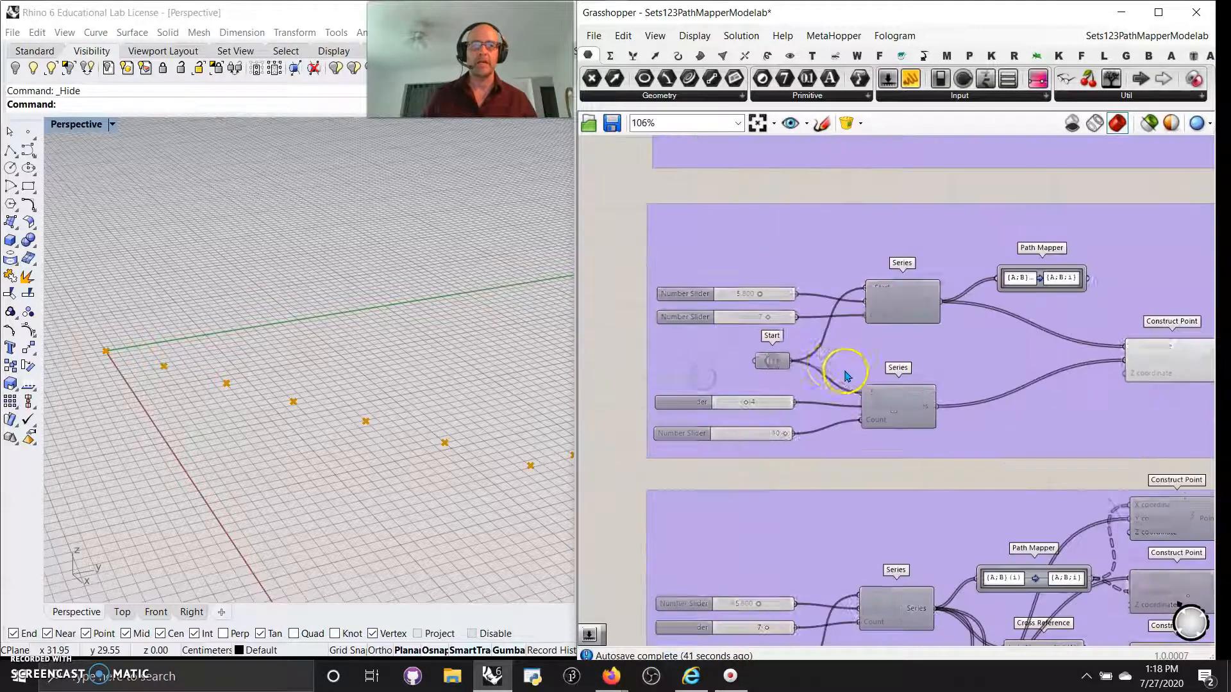
pyautogui.moveTo(1071, 523); pyautogui.dragTo(704, 463, button='right')
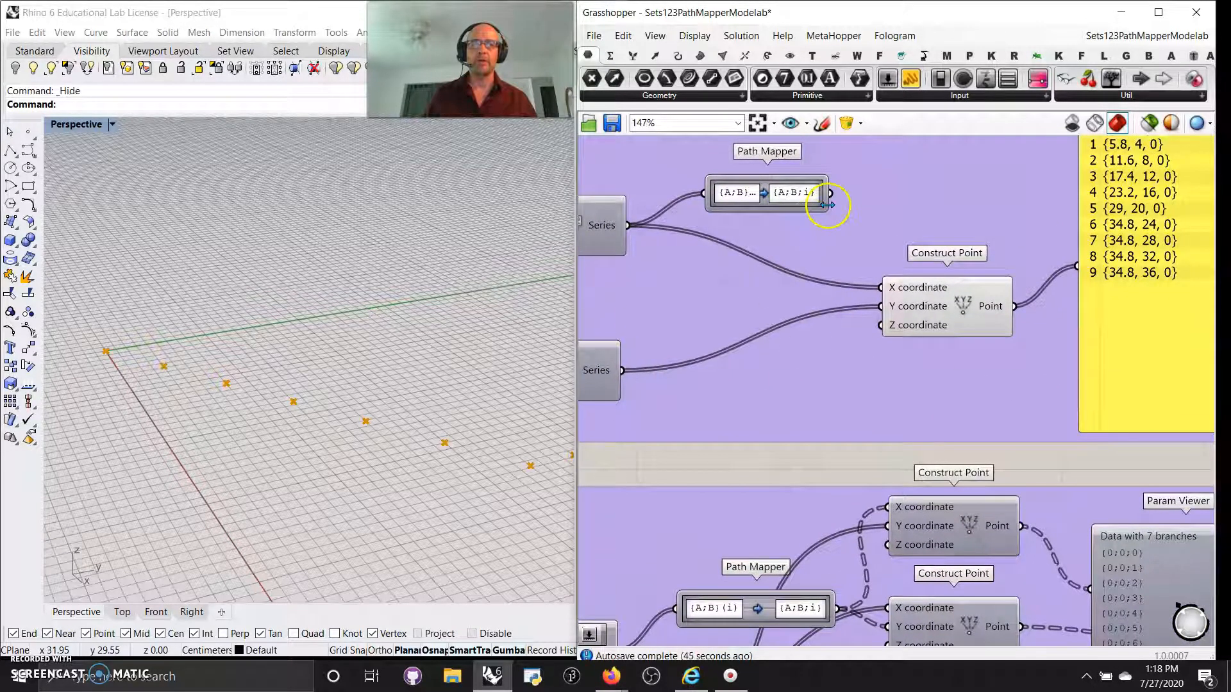
# Widen Path Mapper and wire its output into Construct Point's X coordinate.
pyautogui.moveTo(827, 205); pyautogui.dragTo(894, 205)
pyautogui.click(878, 194)
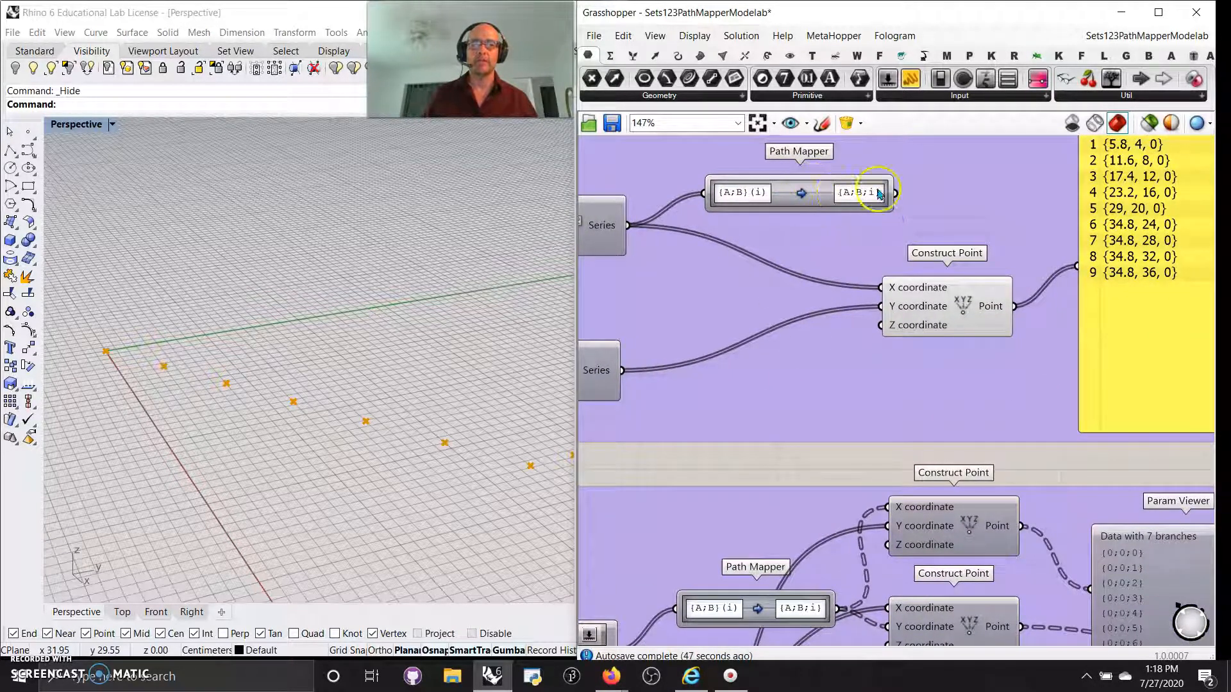
pyautogui.click(924, 289)
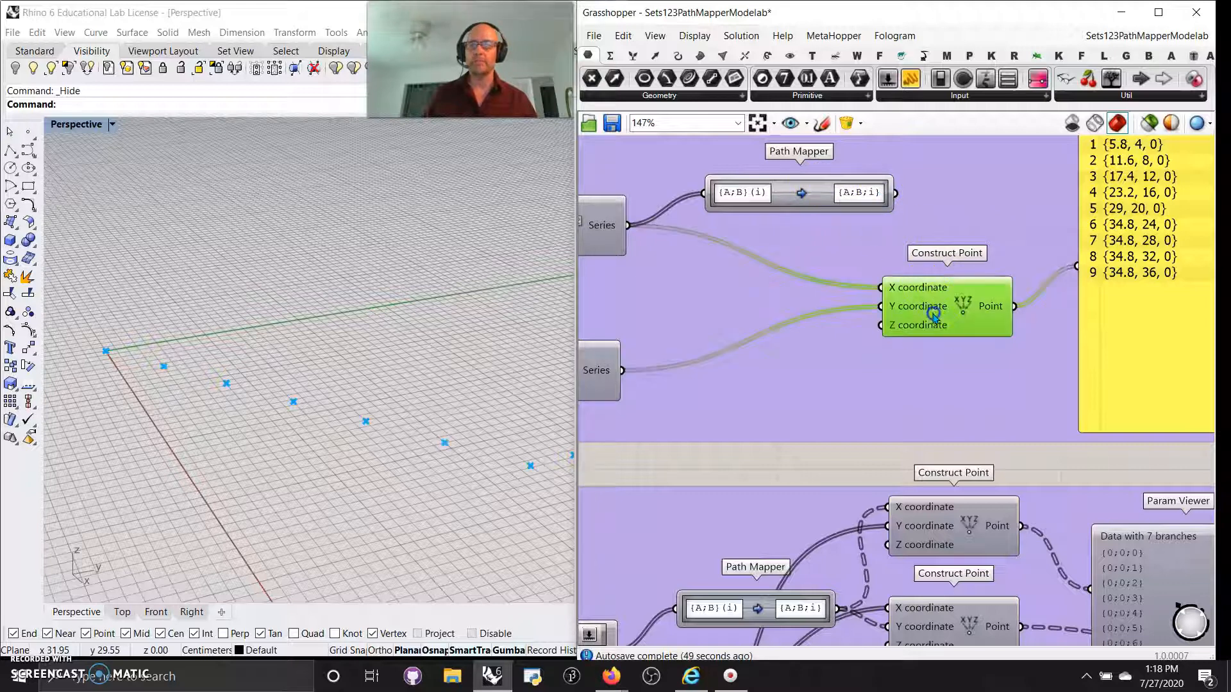
pyautogui.moveTo(1016, 357); pyautogui.dragTo(923, 452, button='right')
pyautogui.moveTo(846, 273); pyautogui.dragTo(831, 368)
pyautogui.click(489, 428)
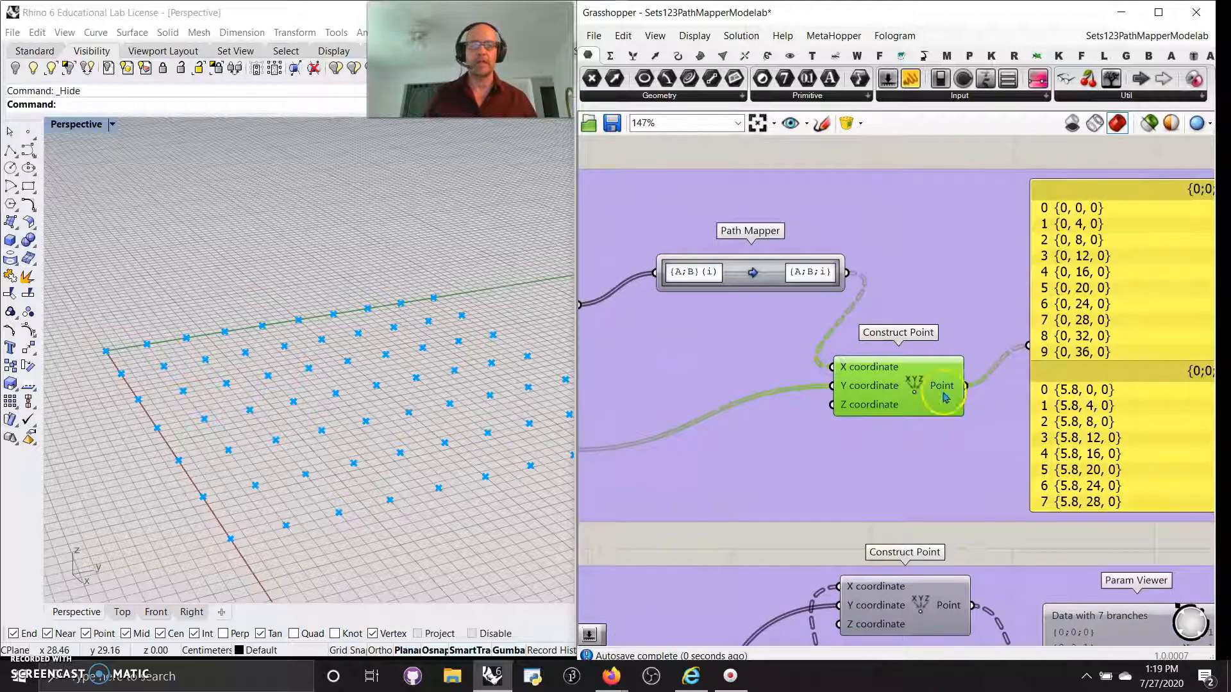
# Deselect Construct Point and check the resulting seven branches of ten points in the panel.
pyautogui.scroll(-5, 1081, 323)
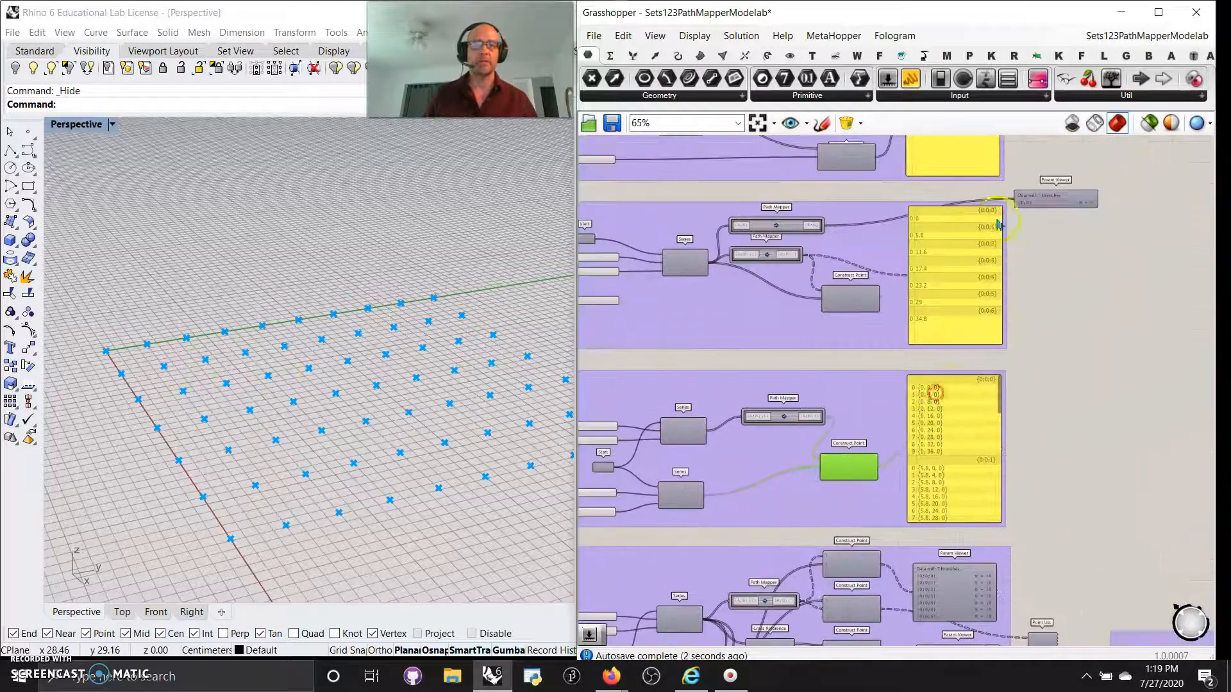
pyautogui.moveTo(1046, 403); pyautogui.dragTo(1037, 277, button='right')
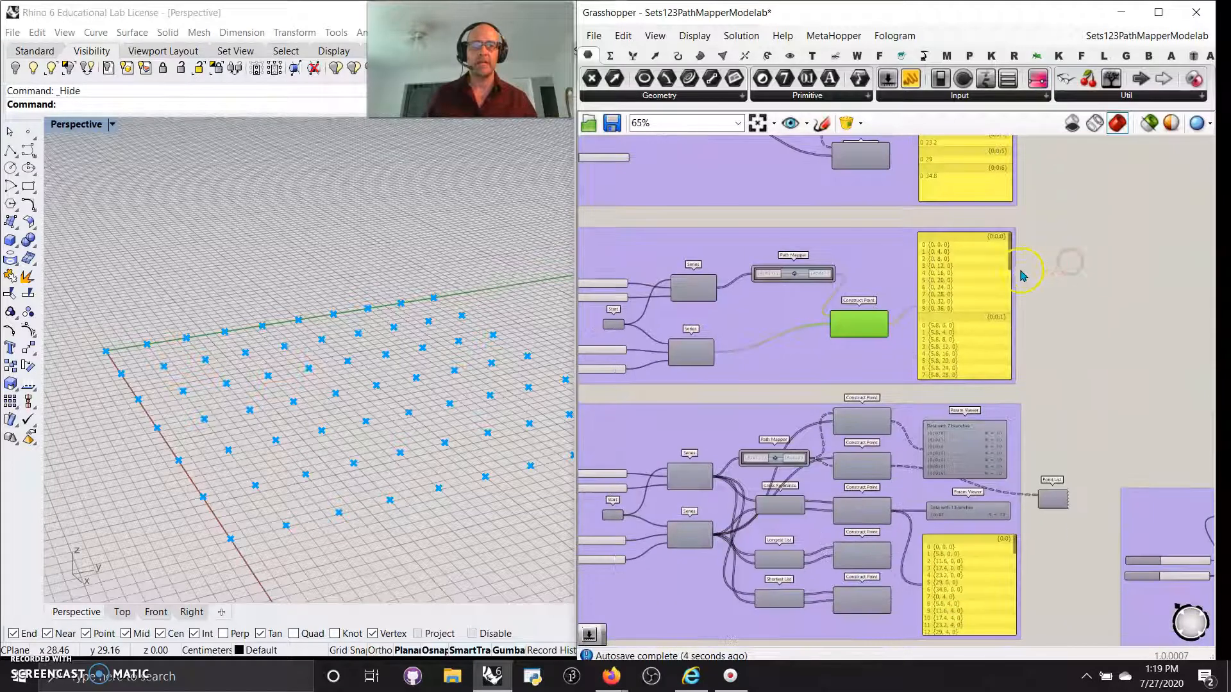
pyautogui.moveTo(1011, 265); pyautogui.dragTo(1019, 374)
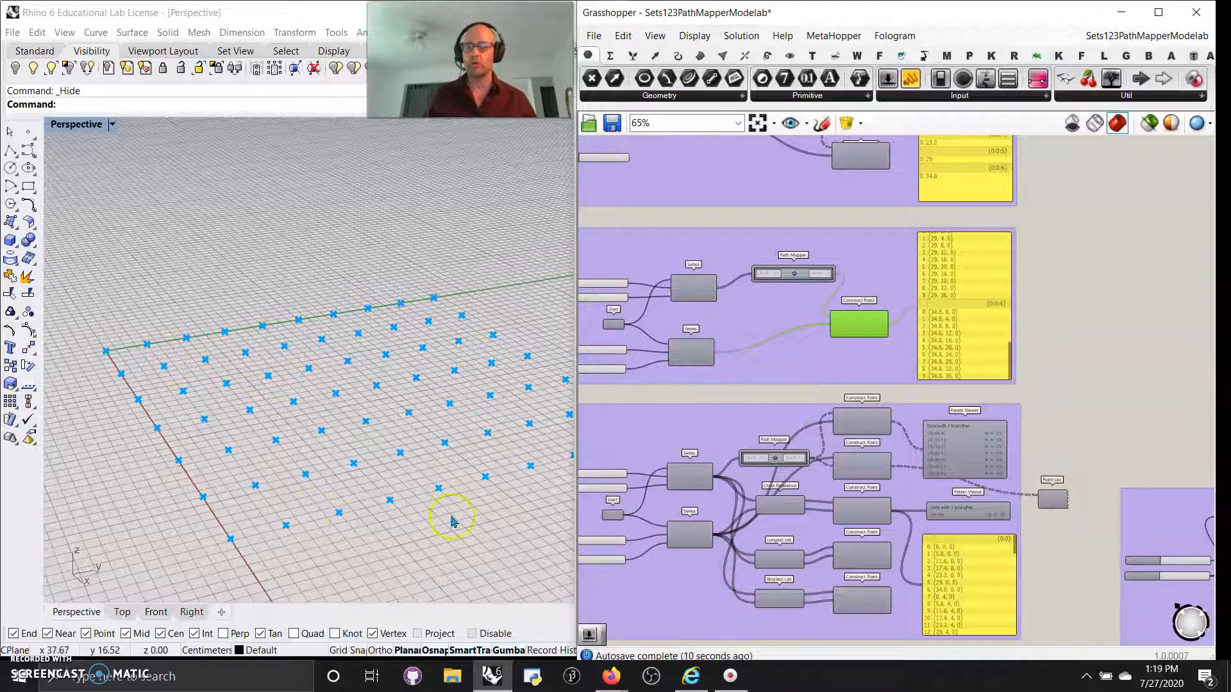
pyautogui.click(755, 401)
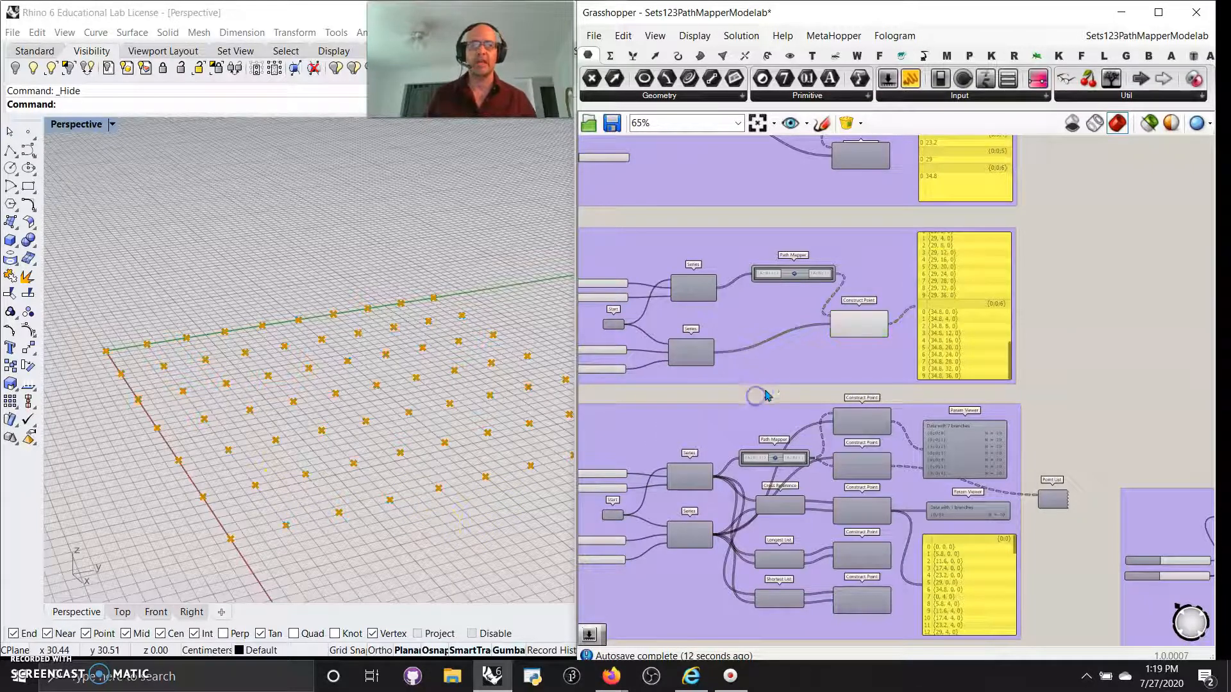
pyautogui.moveTo(1027, 308); pyautogui.dragTo(907, 358, button='right')
pyautogui.scroll(4, 1063, 334)
pyautogui.scroll(-5, 1059, 331)
pyautogui.scroll(3, 975, 364)
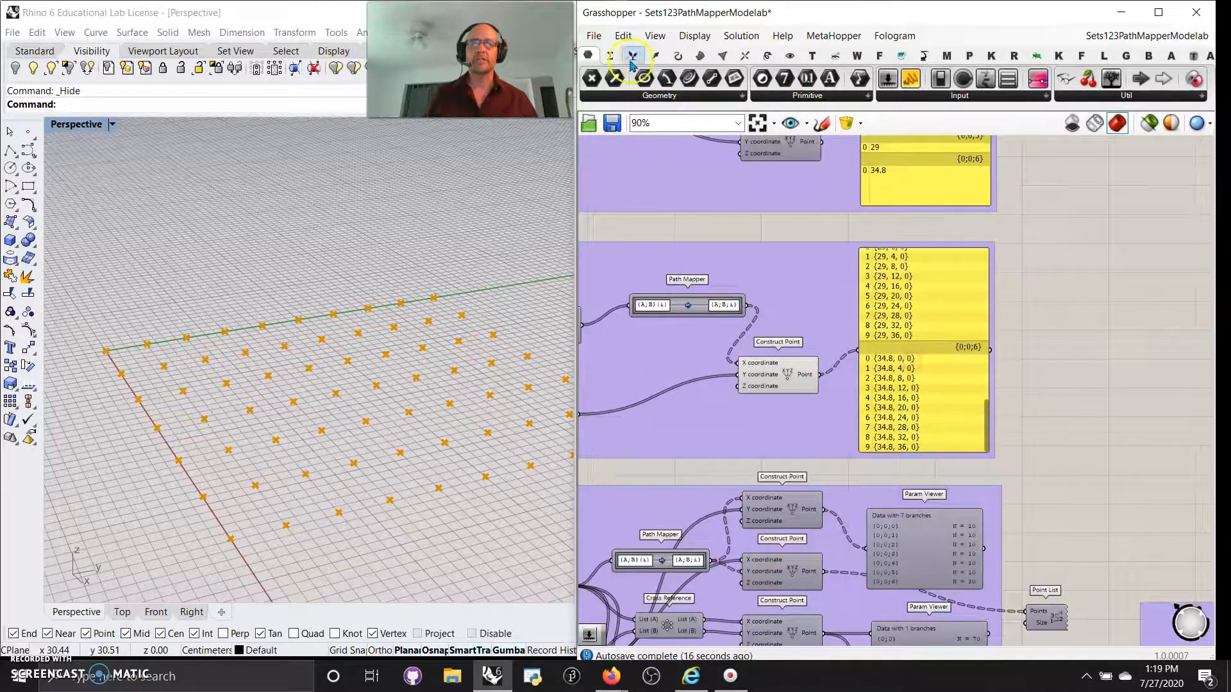
# Add a Param Viewer and connect Construct Point's grid points to it.
pyautogui.moveTo(1040, 58); pyautogui.dragTo(1085, 336)
pyautogui.moveTo(815, 379); pyautogui.dragTo(1031, 334)
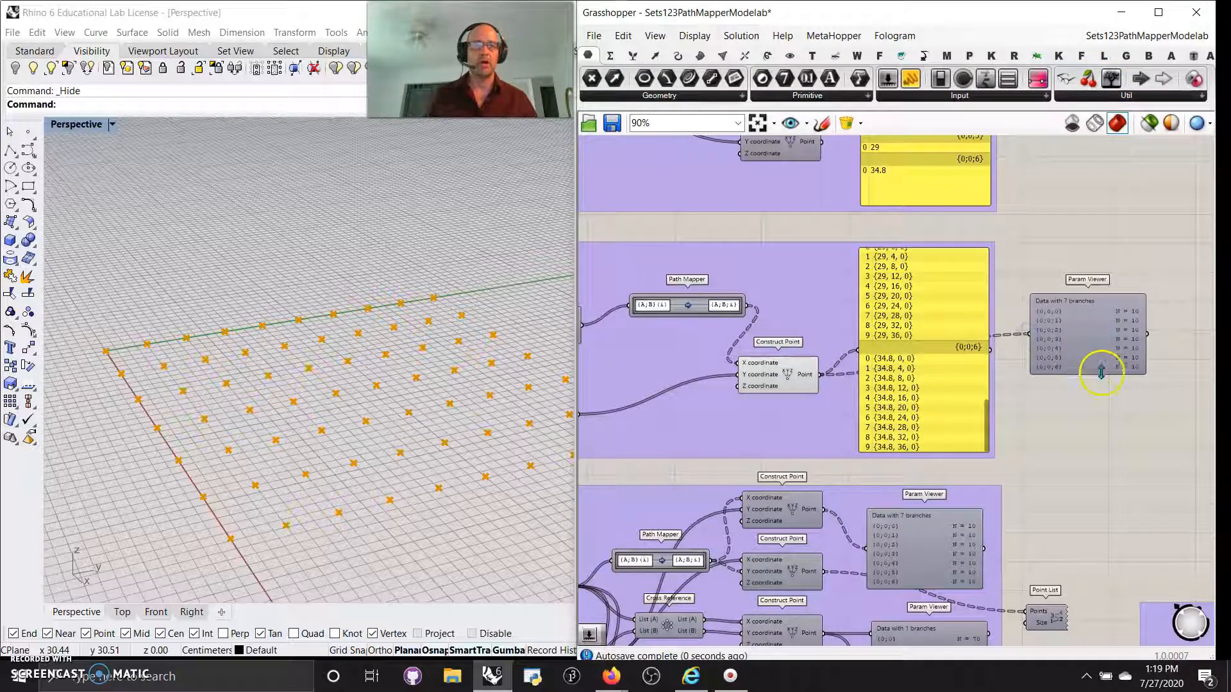
pyautogui.scroll(2, 1083, 346)
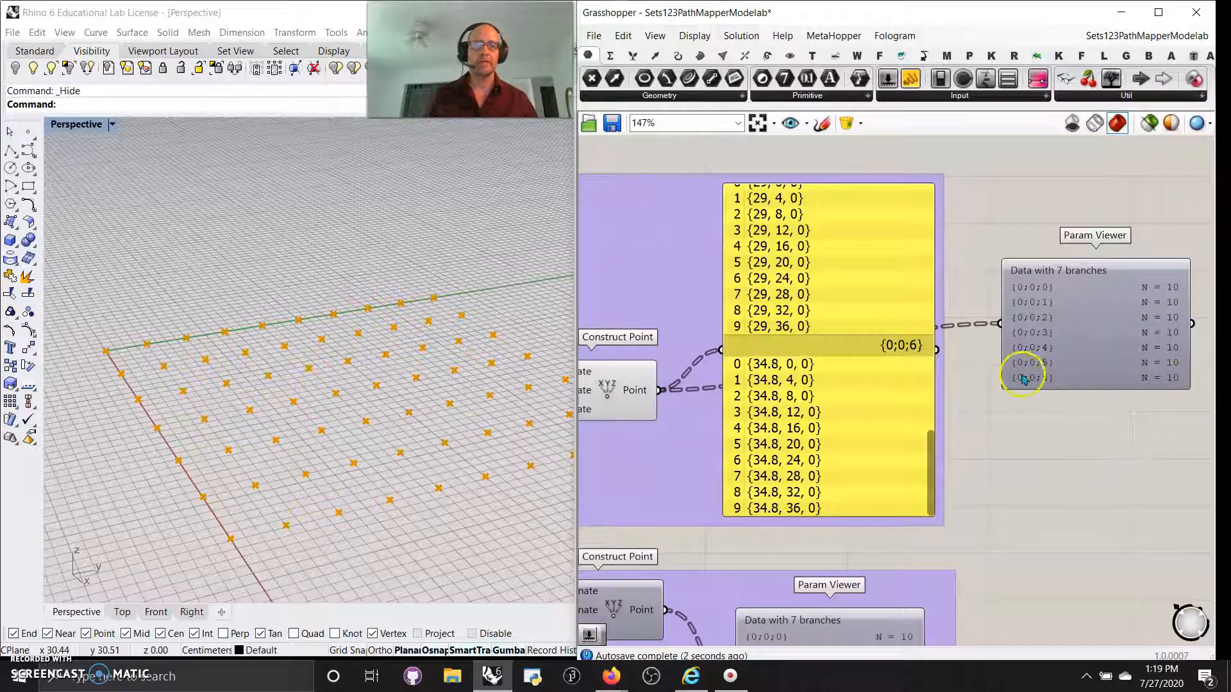
pyautogui.moveTo(1108, 421); pyautogui.dragTo(1180, 374, button='right')
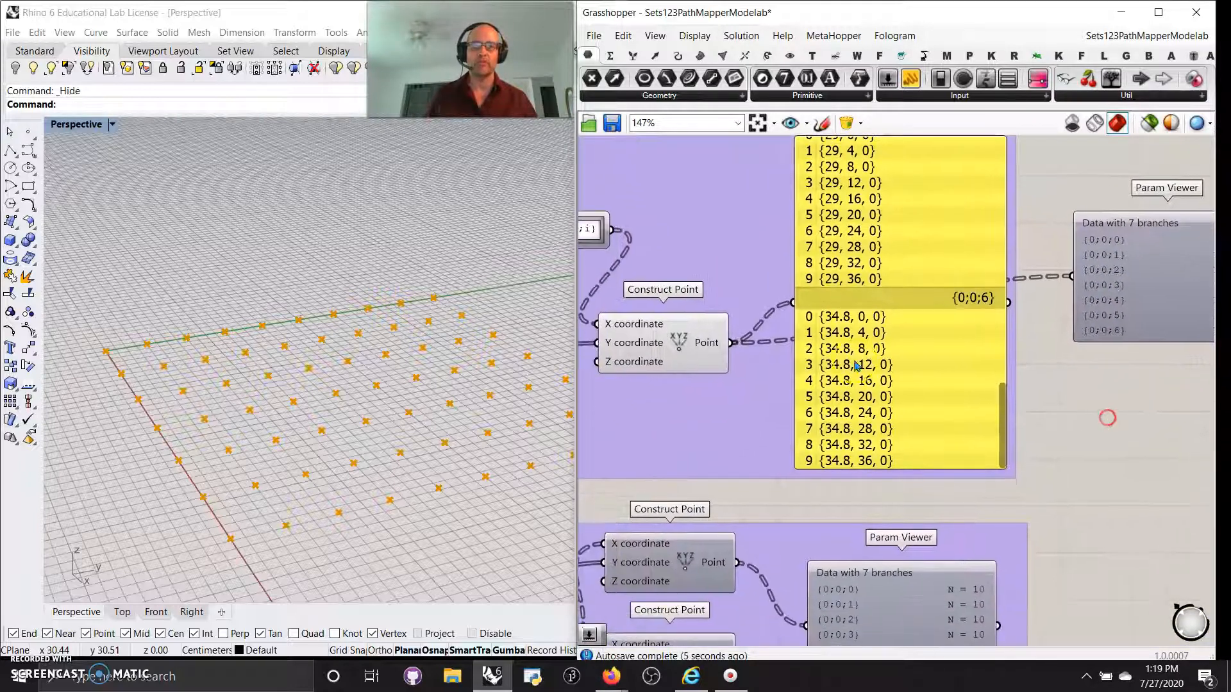
# Simplify the Point output so the viewer shows branches {0} through {6}.
pyautogui.rightClick(714, 352)
pyautogui.click(750, 459)
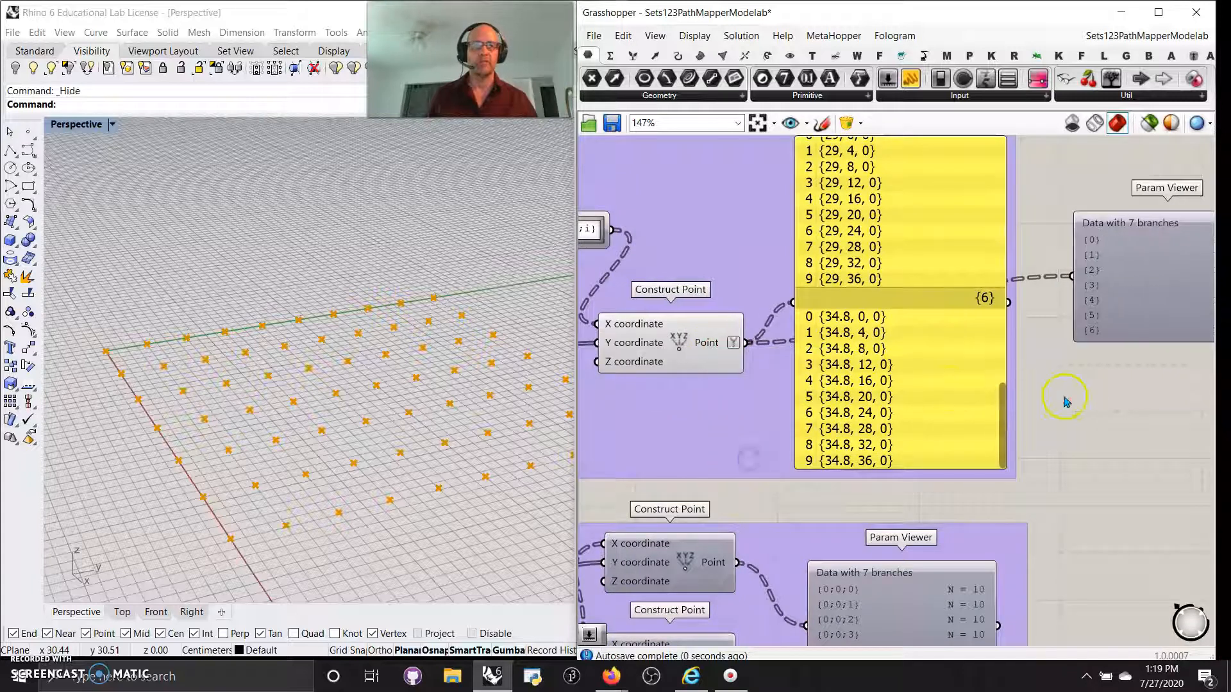
pyautogui.moveTo(1066, 402); pyautogui.dragTo(840, 448, button='right')
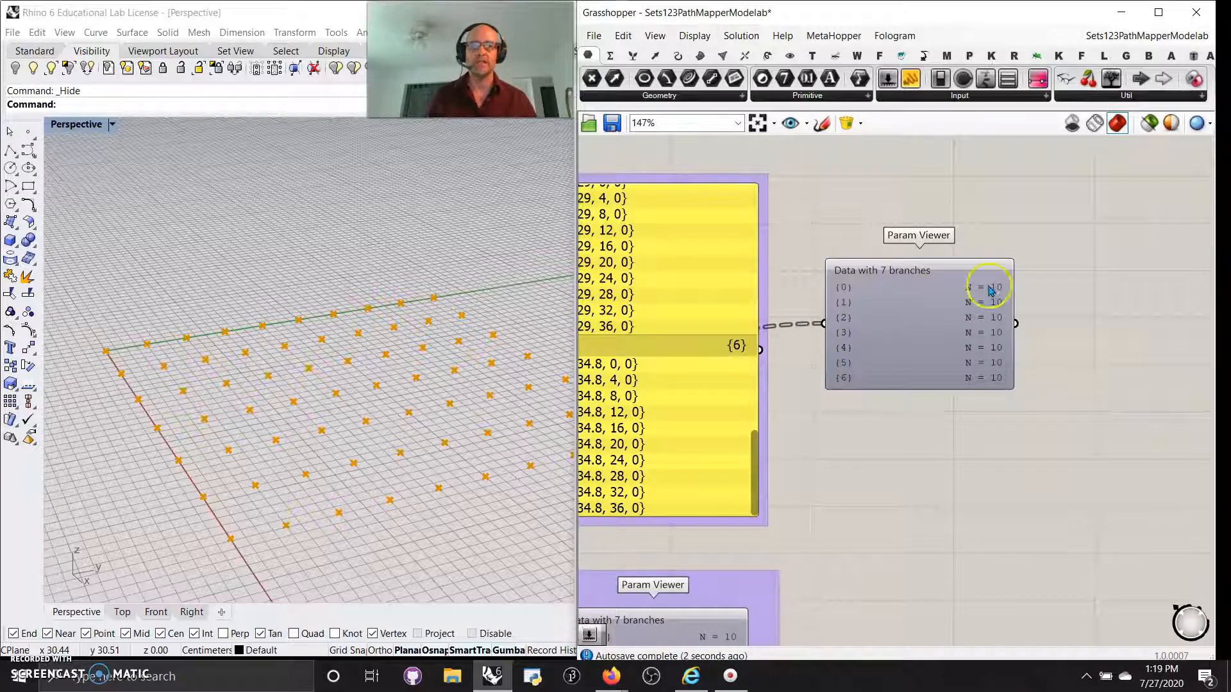
pyautogui.moveTo(914, 471); pyautogui.dragTo(983, 432, button='right')
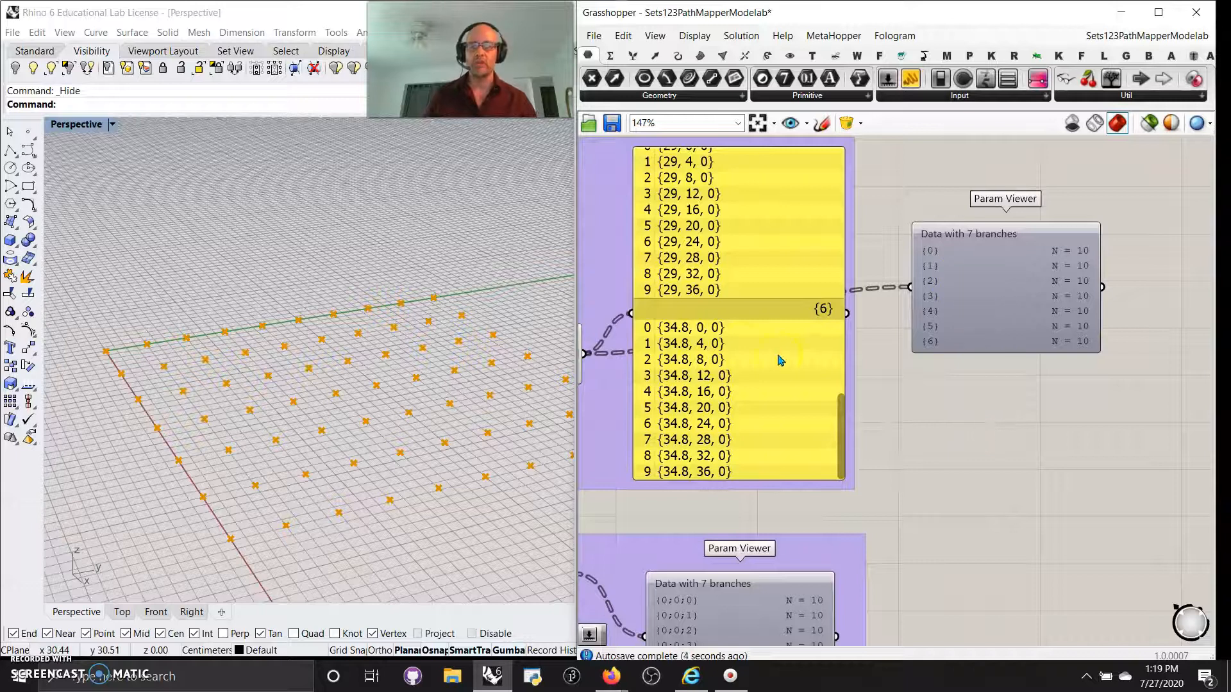
pyautogui.moveTo(919, 452); pyautogui.dragTo(1029, 439, button='right')
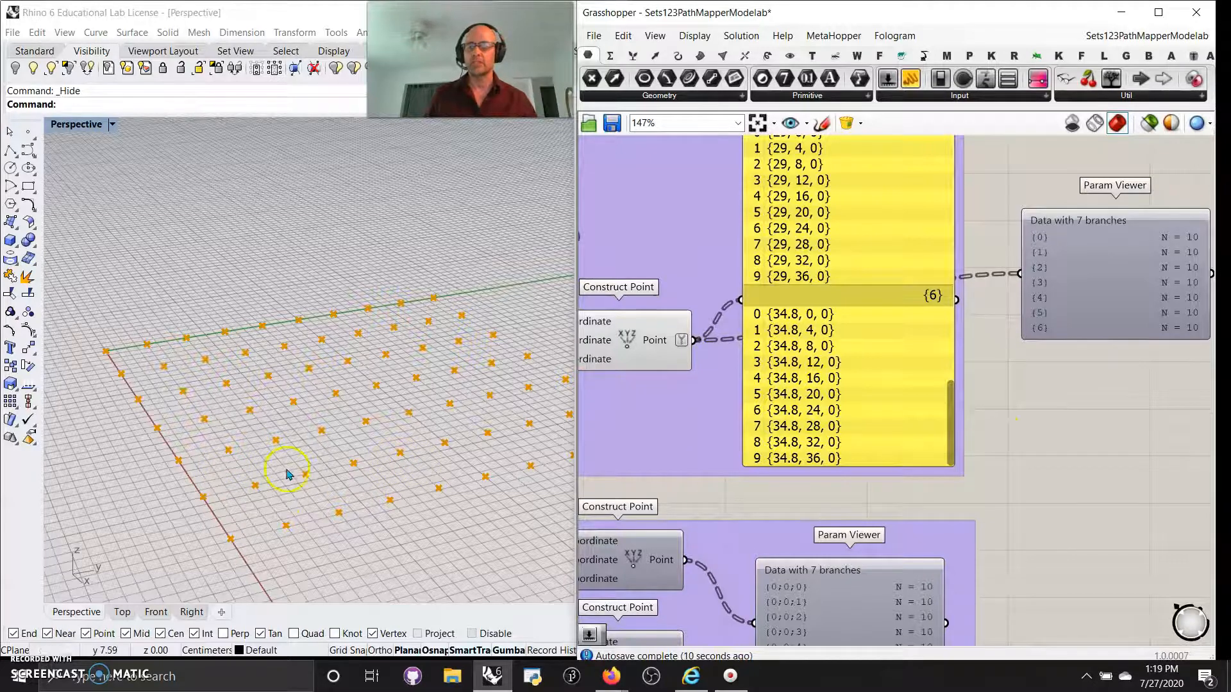
# Orbit Rhino to see the grid's far edge, then select the upper group's components.
pyautogui.scroll(-3, 286, 475)
pyautogui.moveTo(380, 494); pyautogui.dragTo(361, 470, button='right')
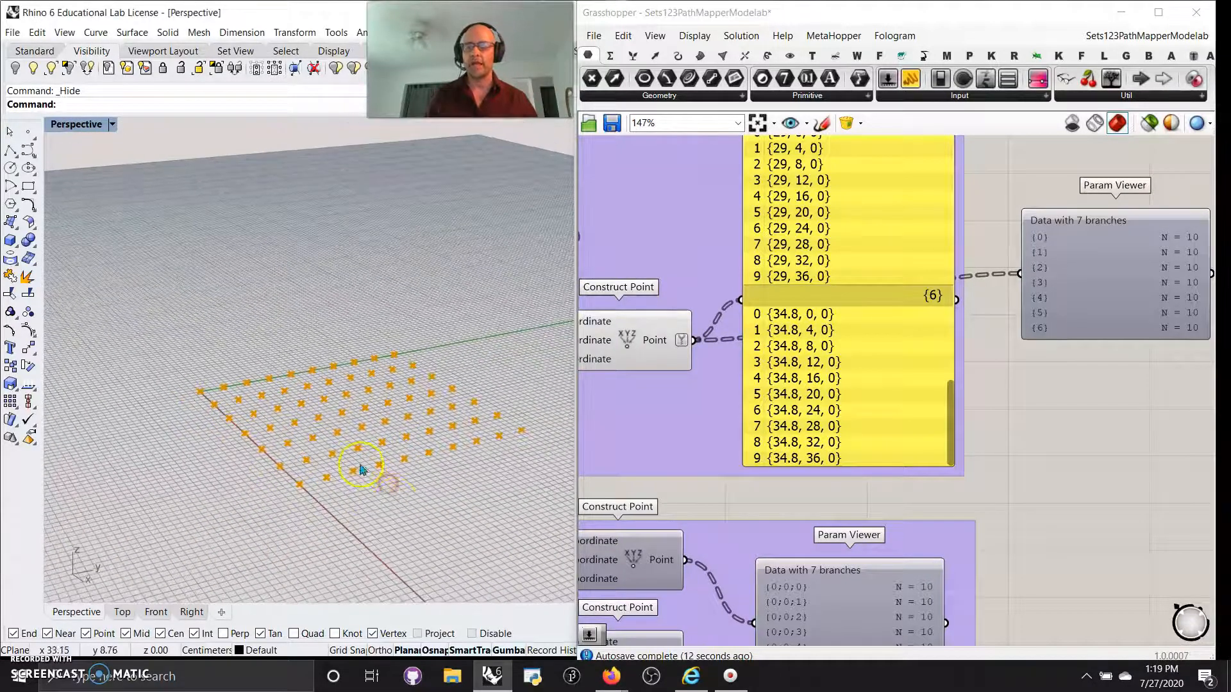
pyautogui.moveTo(1029, 434); pyautogui.dragTo(1075, 284, button='right')
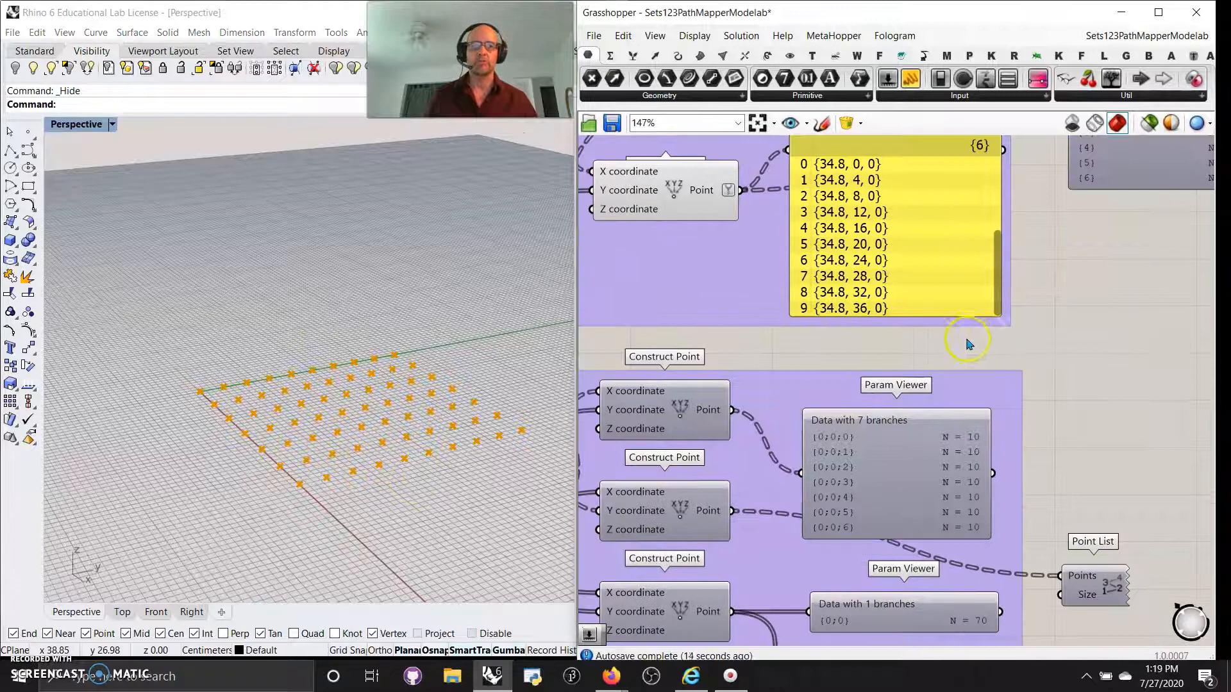
pyautogui.scroll(-4, 969, 344)
pyautogui.moveTo(1129, 338); pyautogui.dragTo(639, 155)
# Open the Preview On/Off context menu for the selected upper group.
pyautogui.rightClick(603, 190)
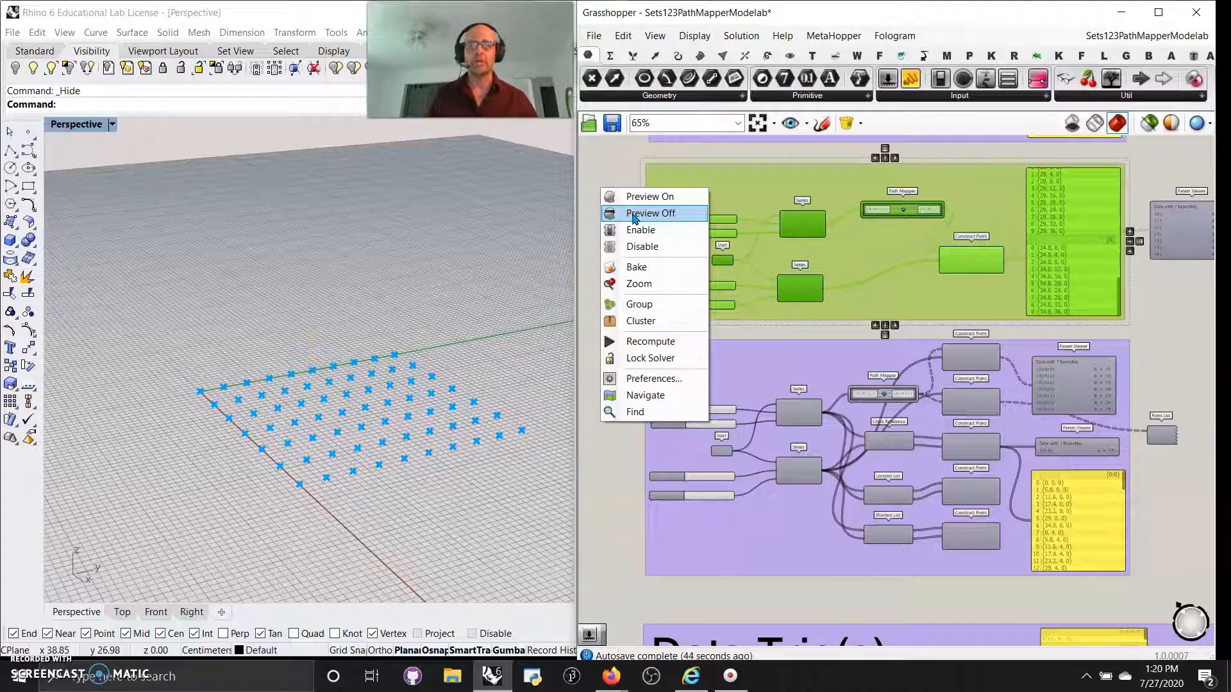
# Hide the upper group's points and turn preview back on for the lower point-grid group.
pyautogui.click(633, 215)
pyautogui.moveTo(666, 406); pyautogui.dragTo(666, 330, button='right')
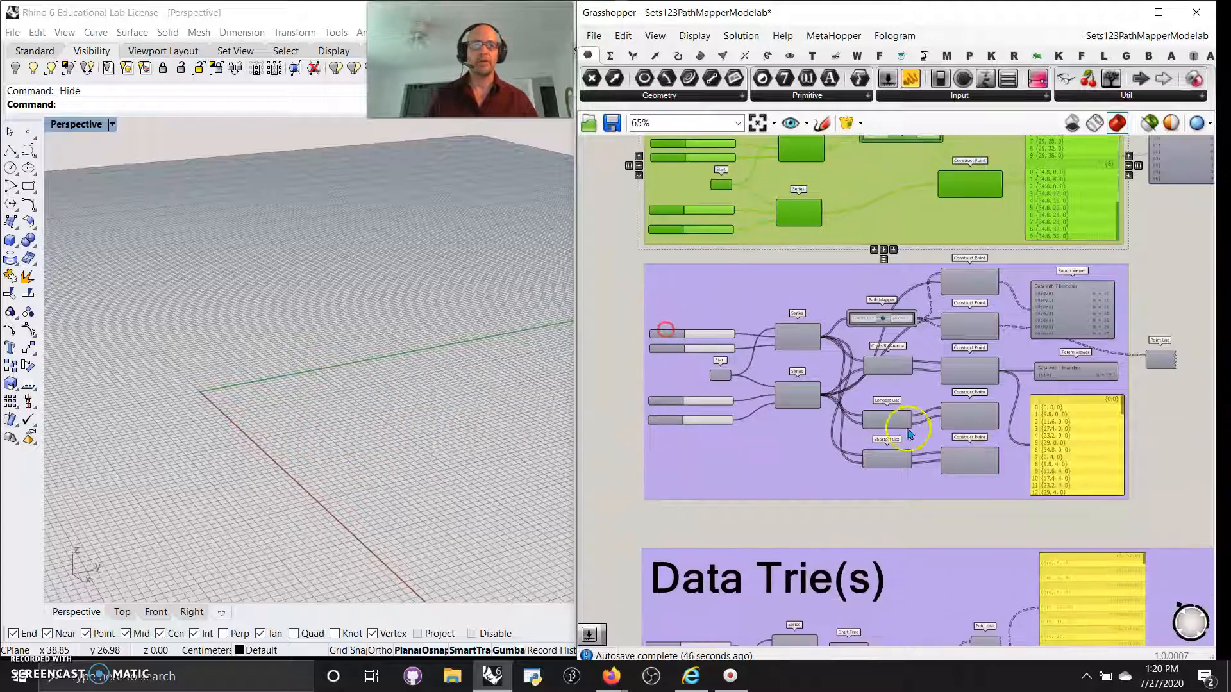
pyautogui.moveTo(1177, 519); pyautogui.dragTo(630, 267)
pyautogui.rightClick(609, 309)
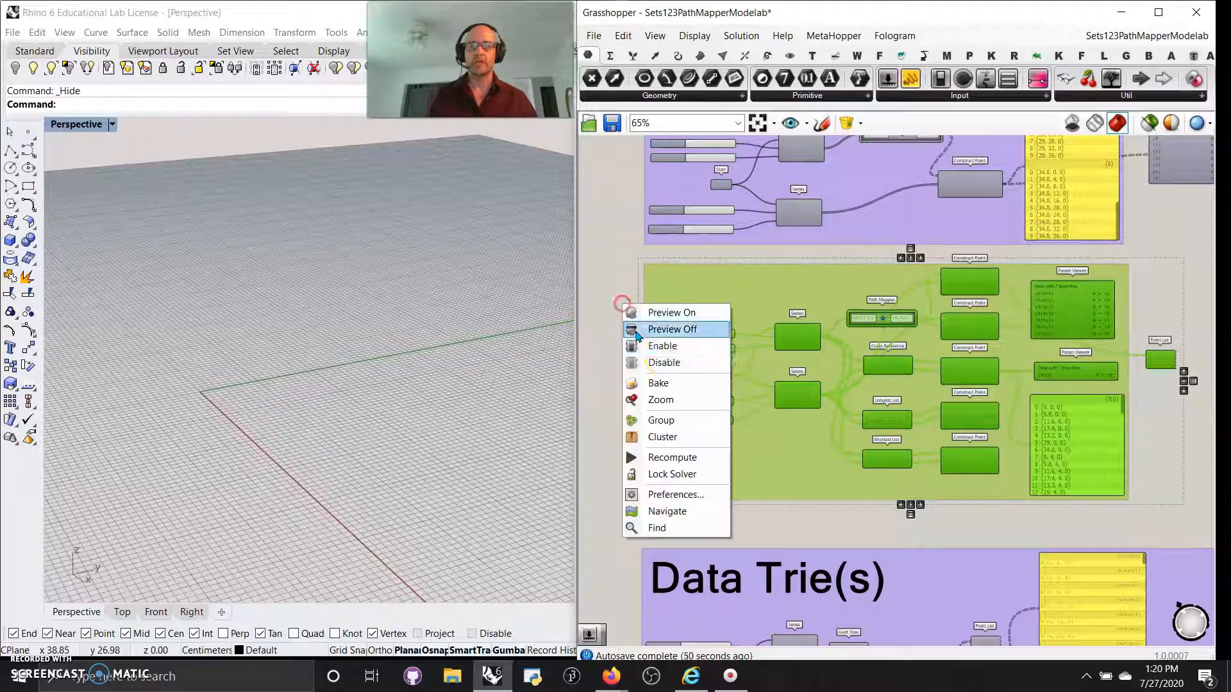
pyautogui.click(666, 310)
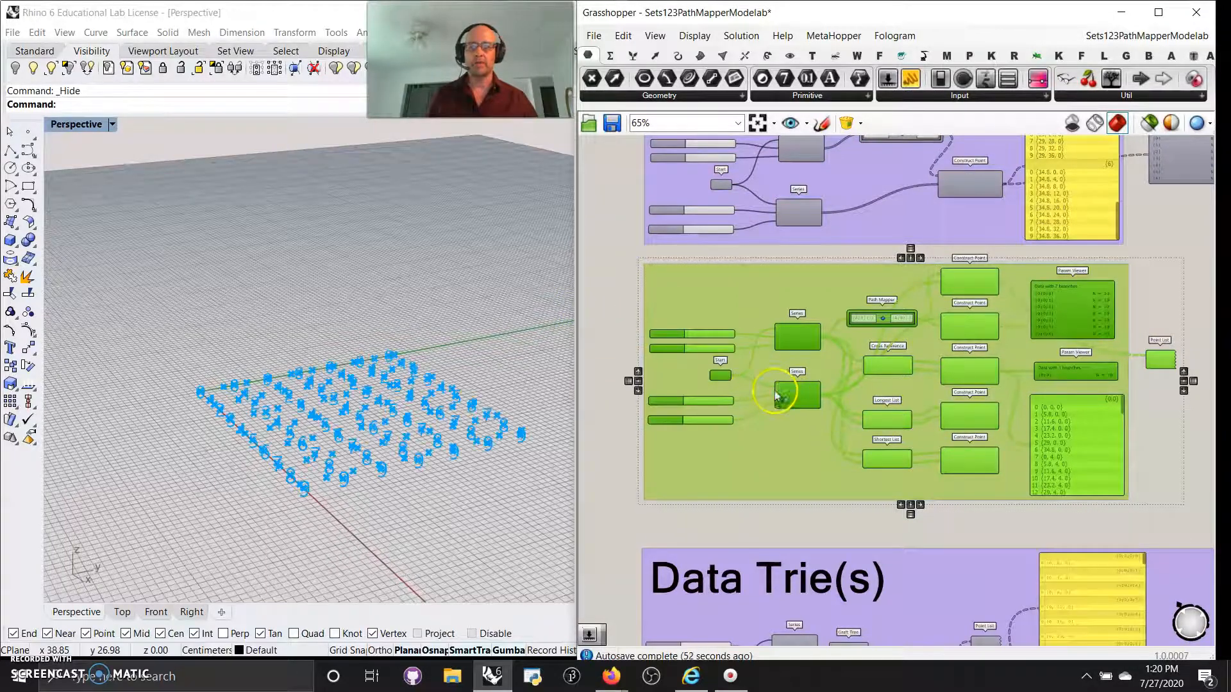
pyautogui.scroll(3, 774, 393)
pyautogui.scroll(-3, 1015, 385)
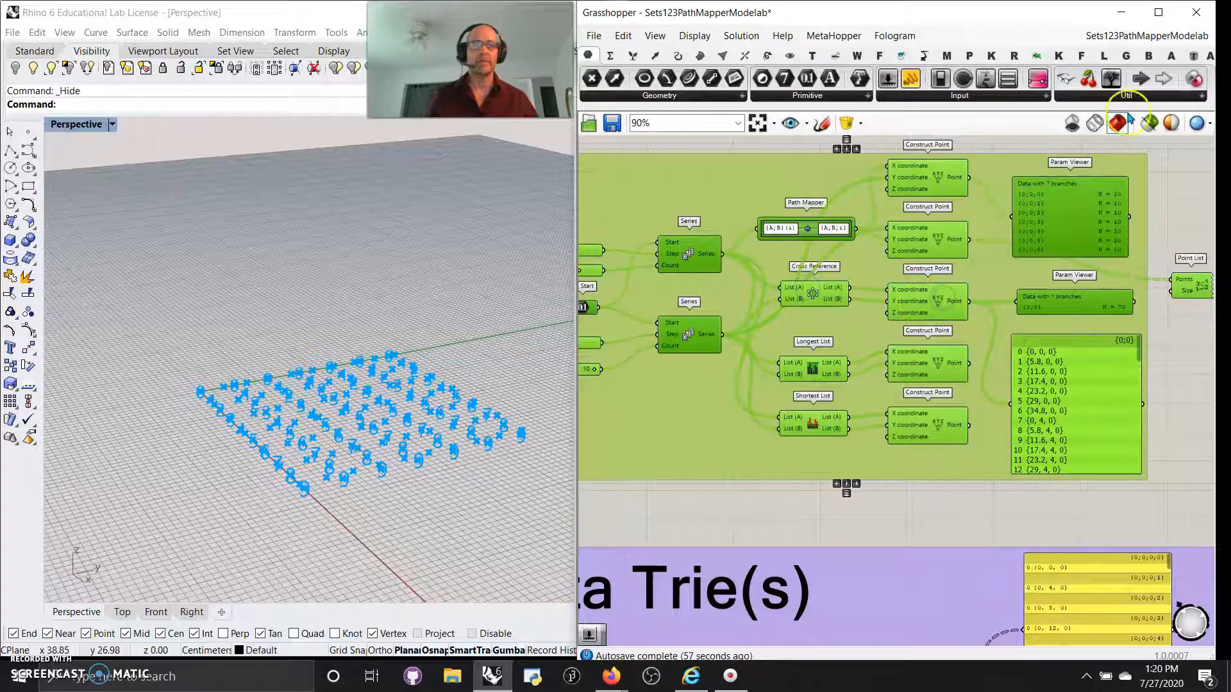
# Preview the Cross Reference, Longest List and Shortest List Construct Point results one by one.
pyautogui.click(942, 516)
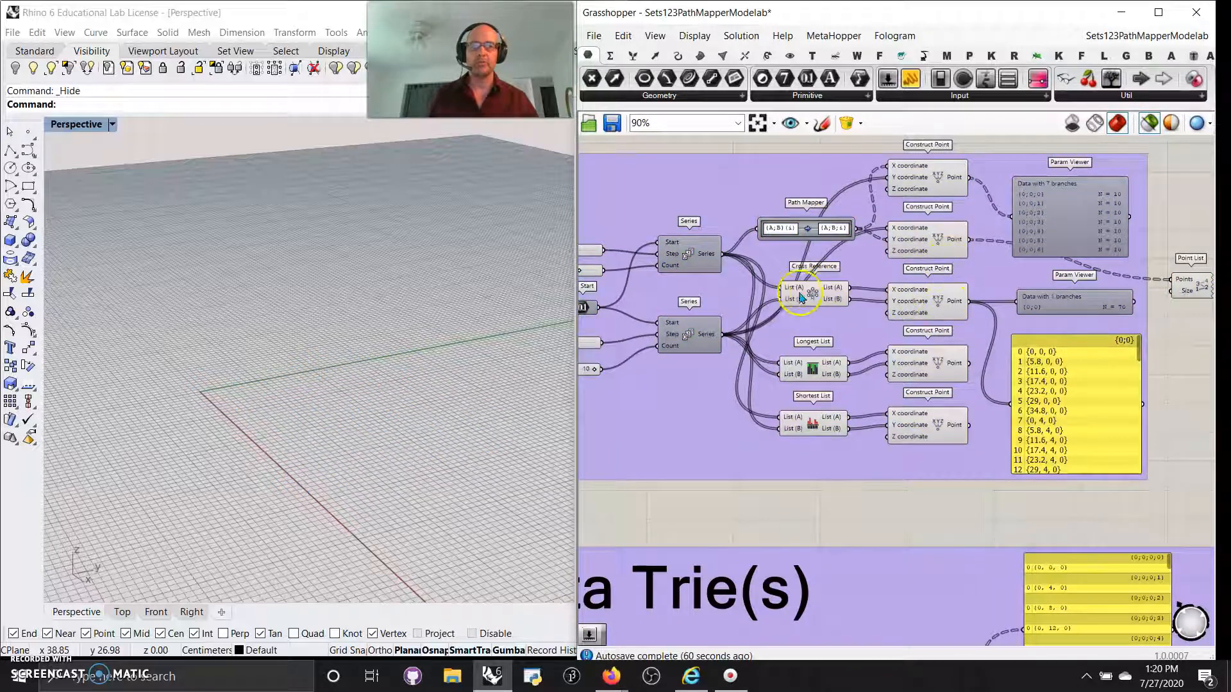
pyautogui.click(938, 303)
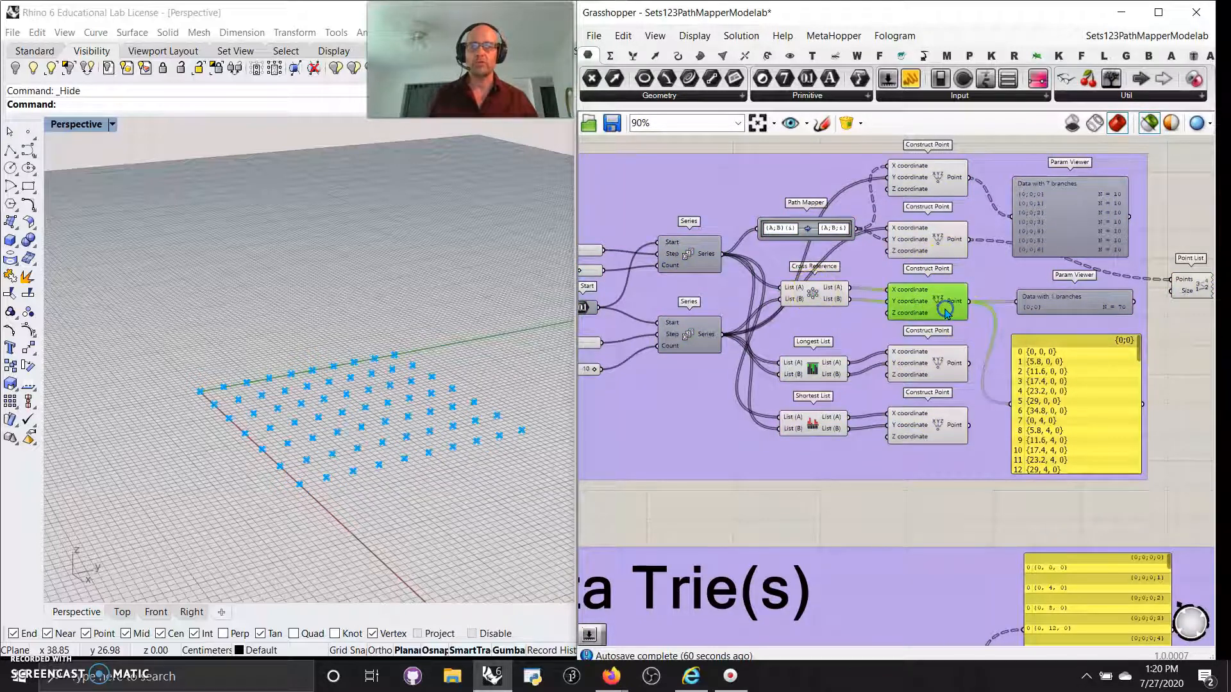
pyautogui.click(920, 373)
pyautogui.click(925, 432)
pyautogui.moveTo(992, 513); pyautogui.dragTo(930, 515, button='right')
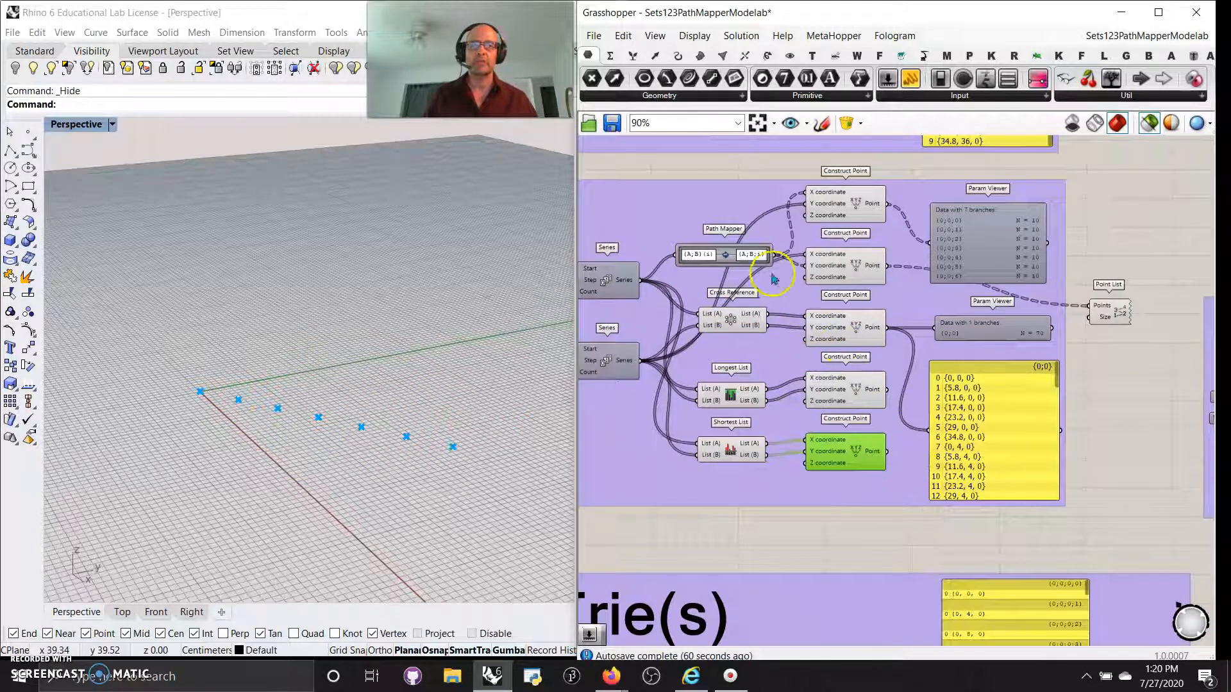
# Compare the Path Mapper point grid with the top Construct Point's grid in Rhino.
pyautogui.moveTo(694, 162); pyautogui.dragTo(832, 226, button='right')
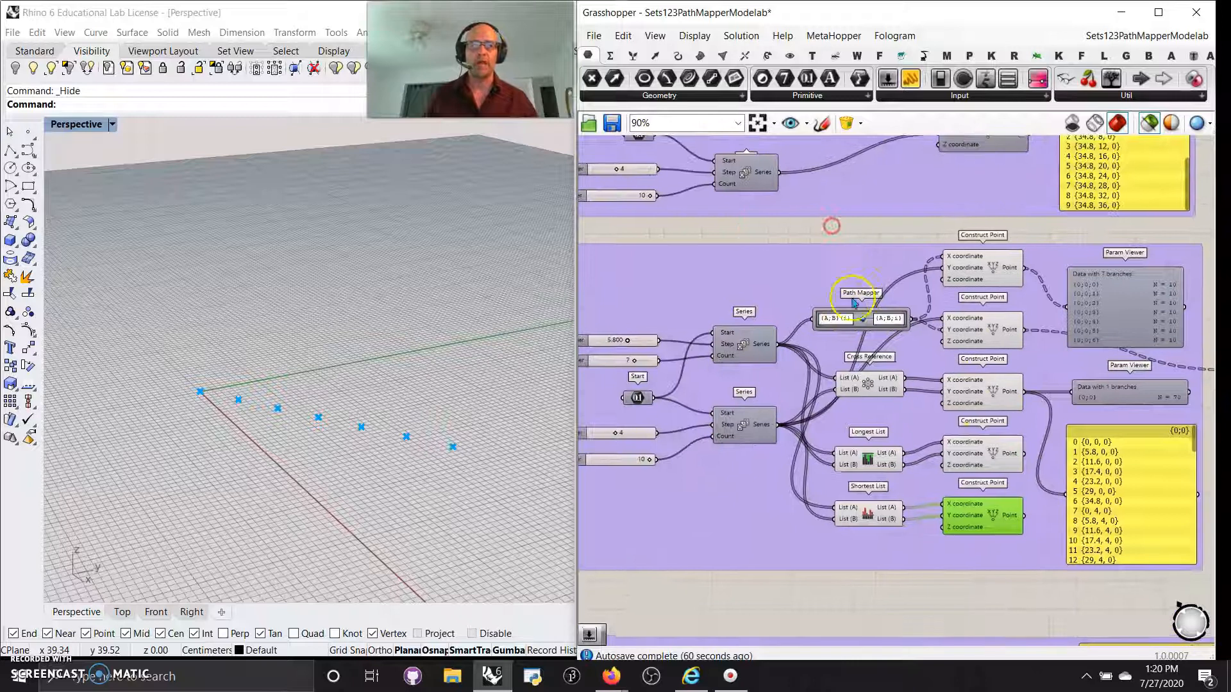
pyautogui.scroll(3, 861, 365)
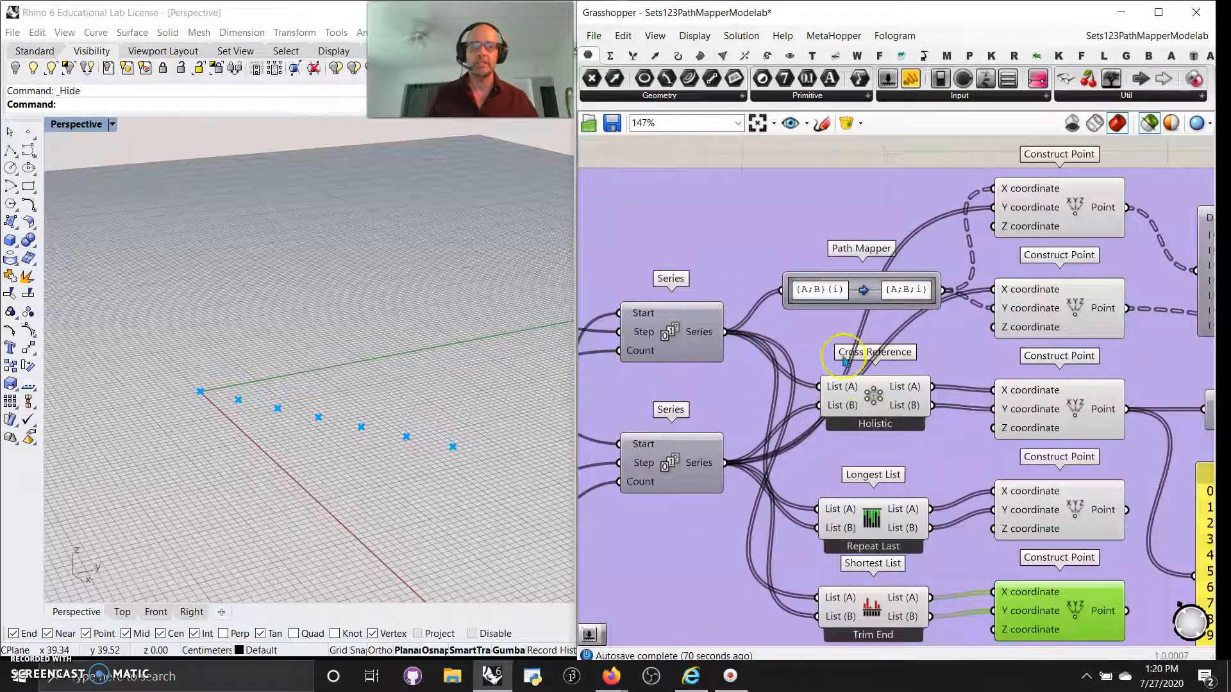
pyautogui.click(1067, 312)
pyautogui.click(1062, 209)
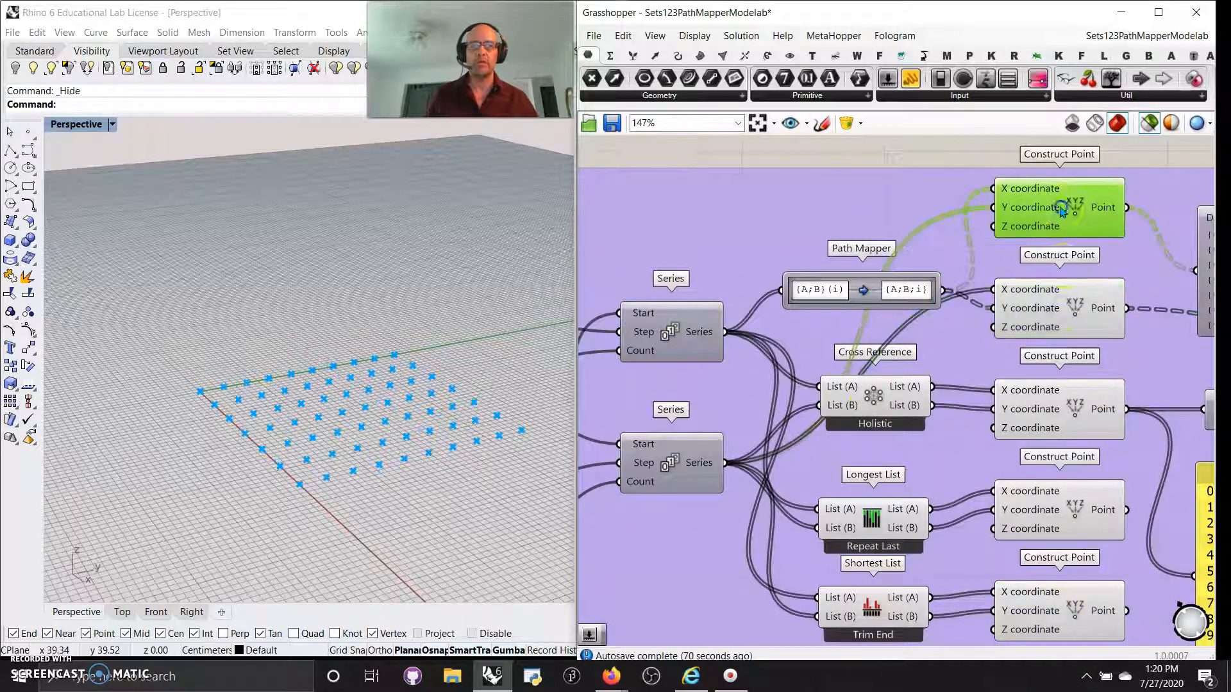
pyautogui.click(1092, 327)
pyautogui.moveTo(901, 319); pyautogui.dragTo(888, 327, button='right')
pyautogui.click(844, 283)
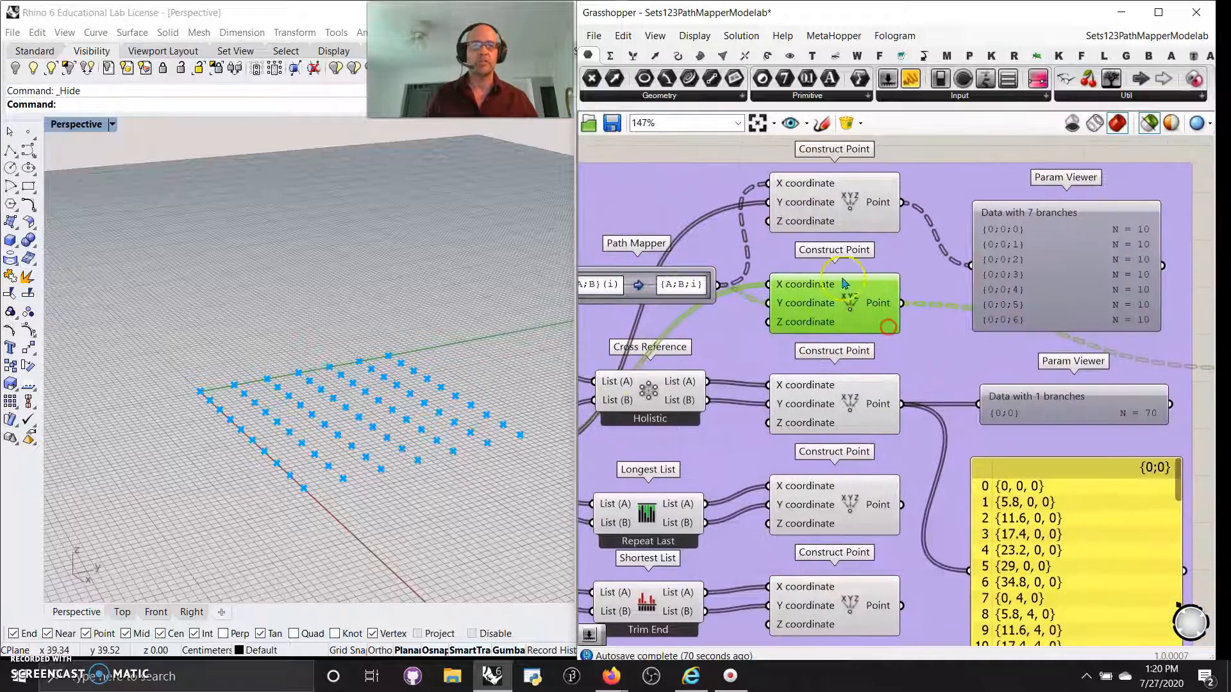
pyautogui.click(826, 213)
pyautogui.click(846, 296)
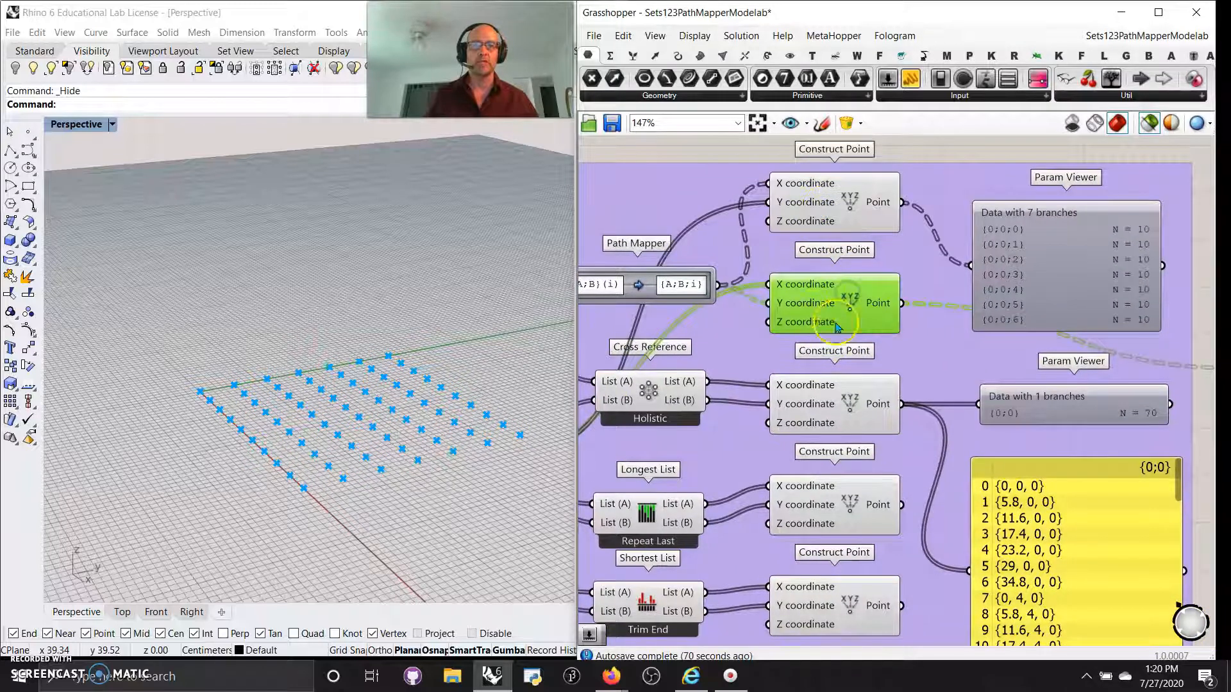
# Show point index numbers with Point List, fed by the top Construct Point's points.
pyautogui.moveTo(962, 358); pyautogui.dragTo(911, 371, button='right')
pyautogui.click(1068, 374)
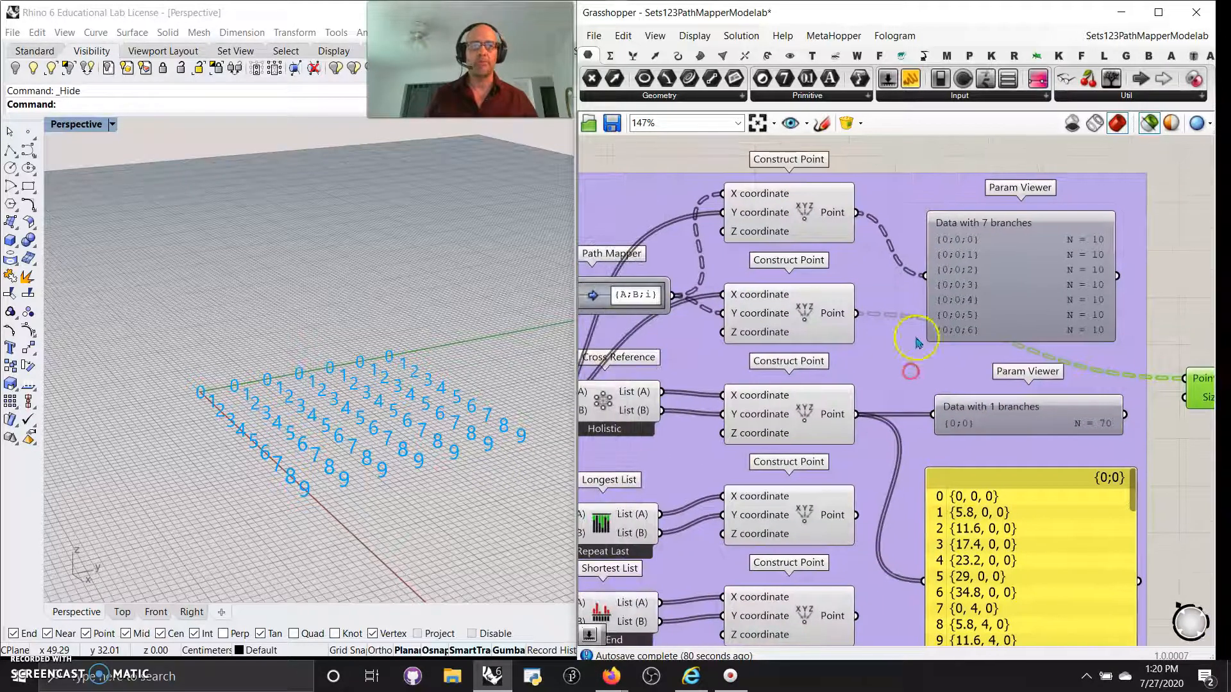
pyautogui.moveTo(296, 410); pyautogui.dragTo(340, 404, button='right')
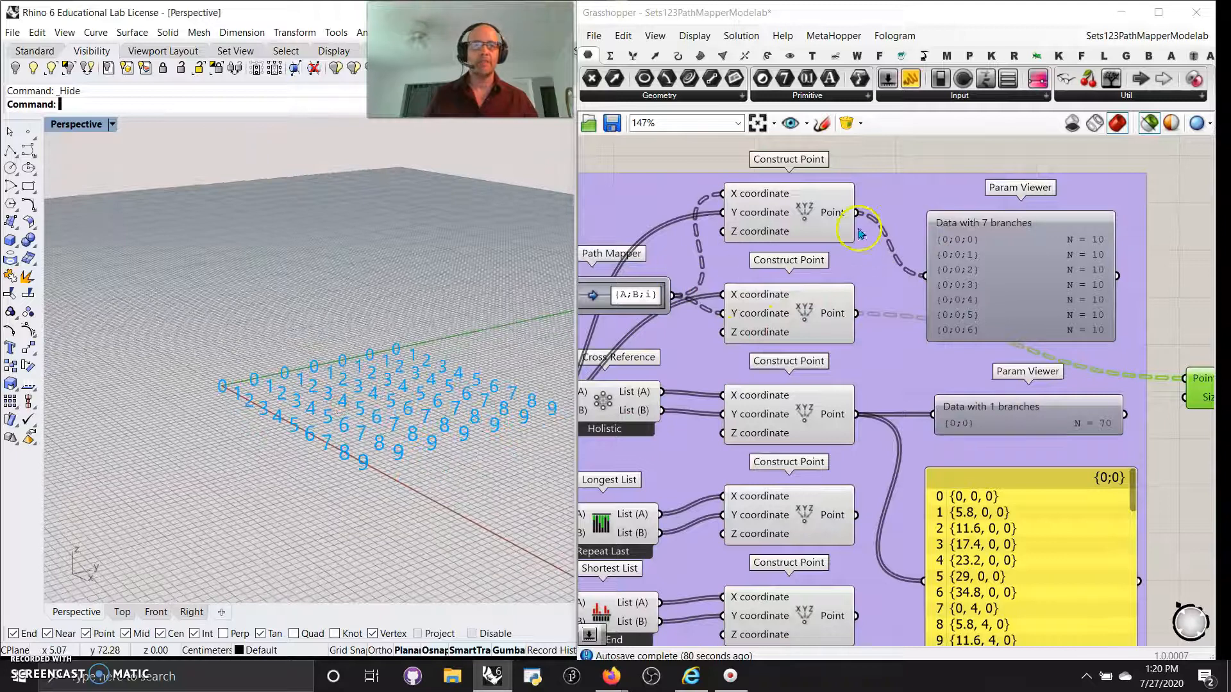
pyautogui.moveTo(857, 212); pyautogui.dragTo(1186, 381)
pyautogui.click(334, 462)
pyautogui.moveTo(695, 344); pyautogui.dragTo(947, 283, button='right')
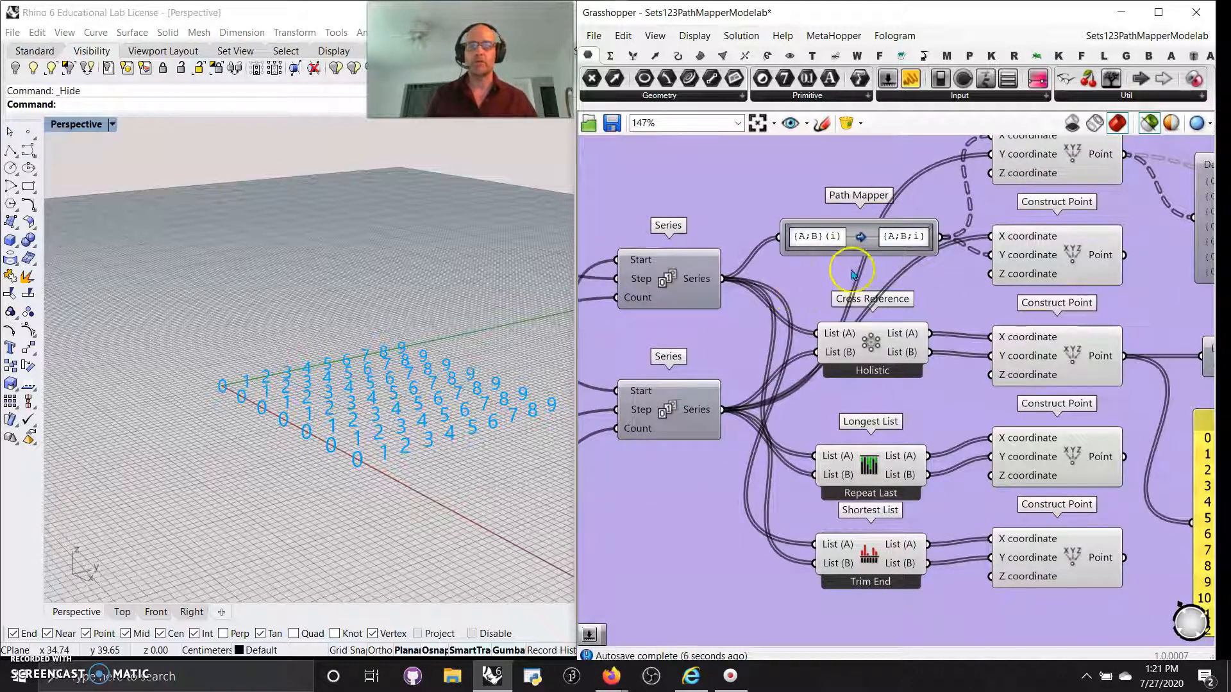
pyautogui.moveTo(830, 261); pyautogui.dragTo(716, 225, button='right')
pyautogui.scroll(-5, 769, 270)
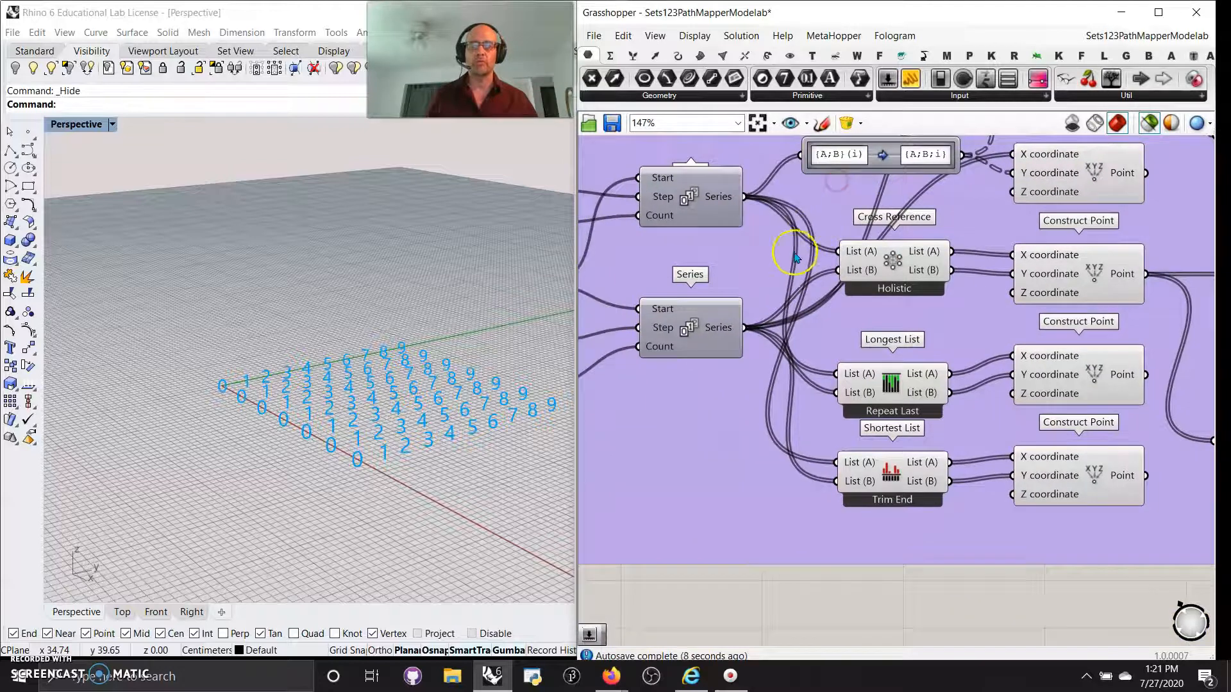
pyautogui.scroll(-3, 776, 289)
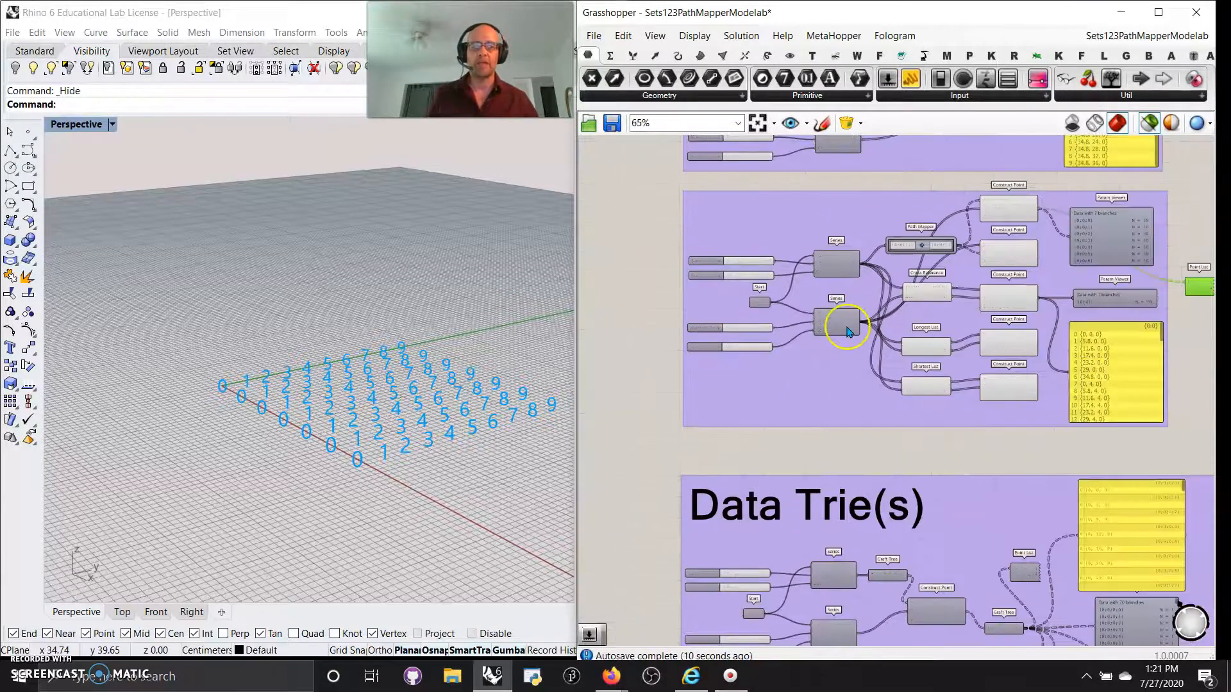
# Turn preview on for the middle group of components, then deselect it.
pyautogui.scroll(3, 832, 360)
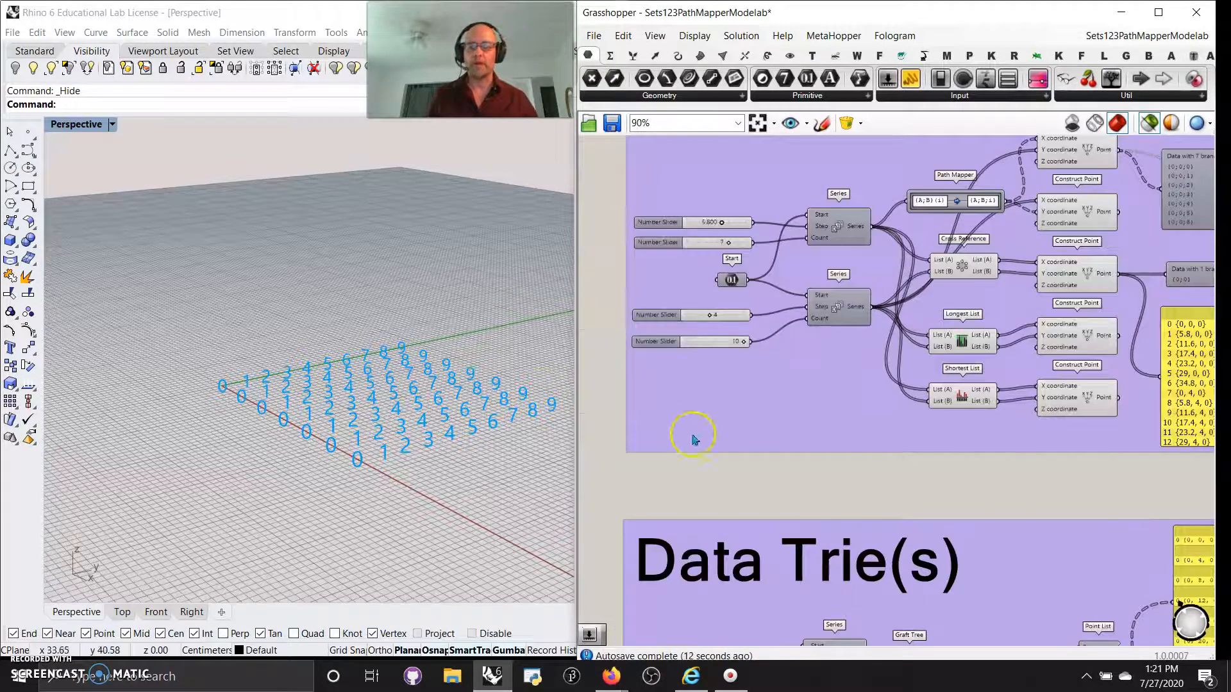
pyautogui.moveTo(737, 506); pyautogui.dragTo(718, 492, button='right')
pyautogui.scroll(-4, 717, 491)
pyautogui.moveTo(1022, 455); pyautogui.dragTo(677, 280)
pyautogui.rightClick(617, 293)
pyautogui.click(661, 313)
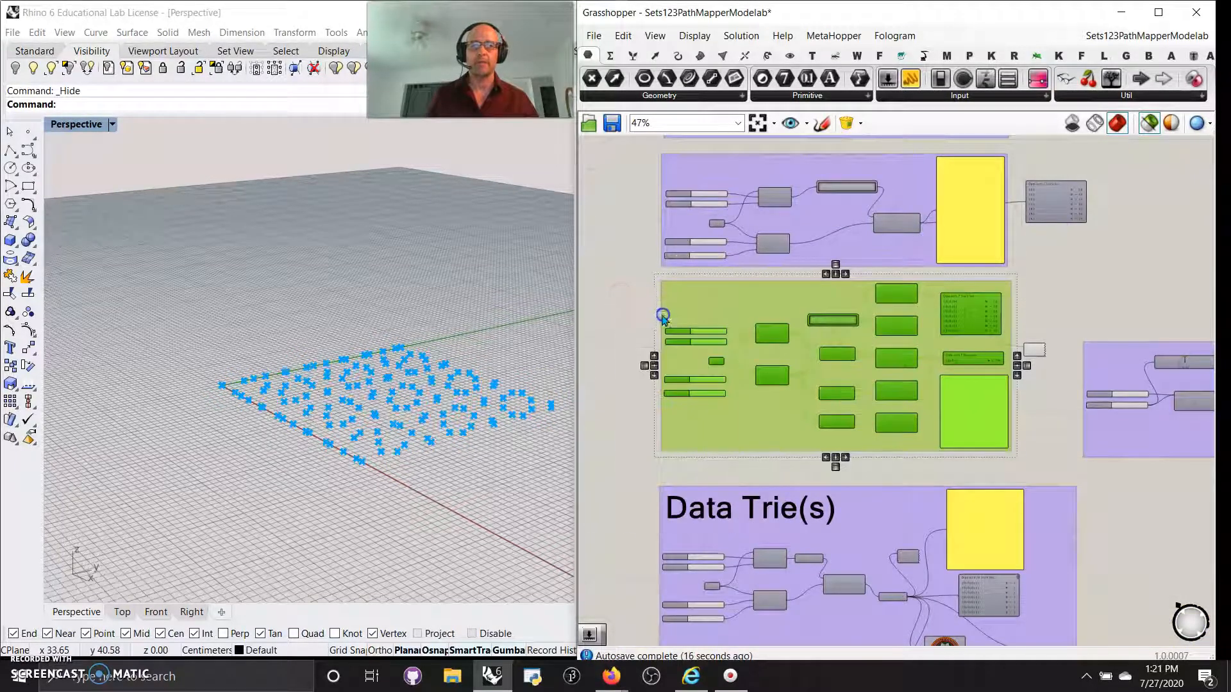
pyautogui.click(1045, 358)
# Check a component's point index labels, then select the long group and set Preview On.
pyautogui.click(1041, 349)
pyautogui.rightClick(1051, 316)
pyautogui.click(1079, 331)
pyautogui.moveTo(1113, 467); pyautogui.dragTo(872, 398, button='right')
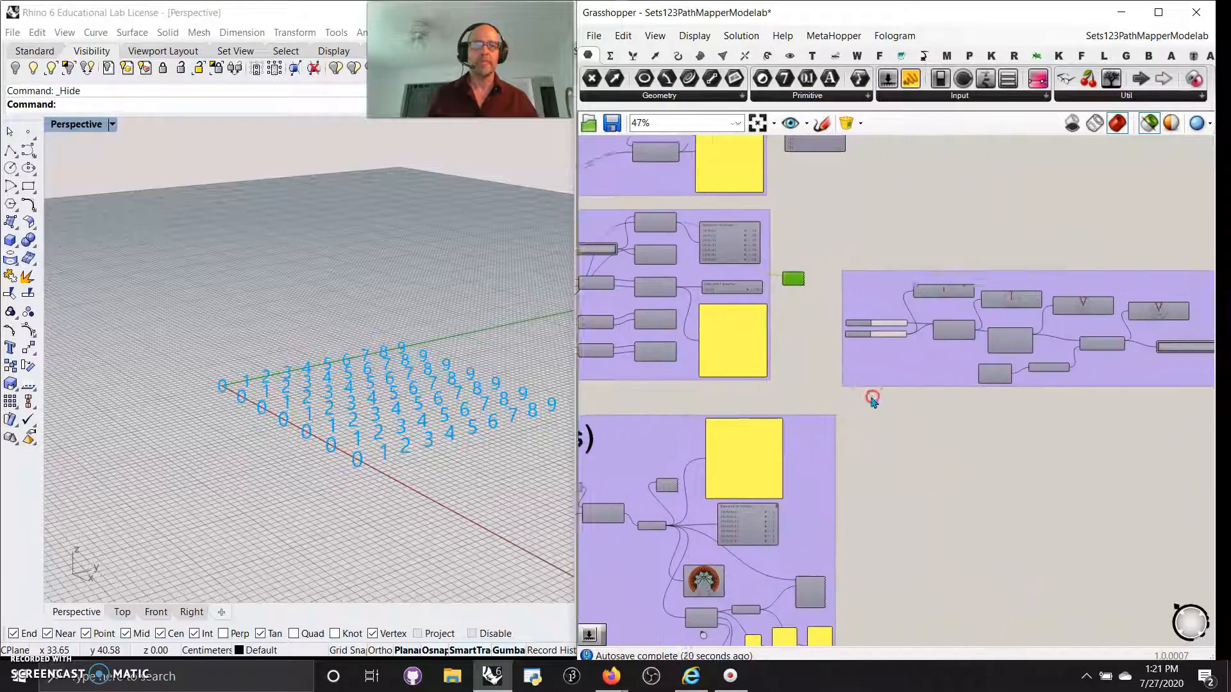
pyautogui.scroll(4, 906, 375)
pyautogui.scroll(-9, 973, 356)
pyautogui.moveTo(1082, 406); pyautogui.dragTo(926, 406, button='right')
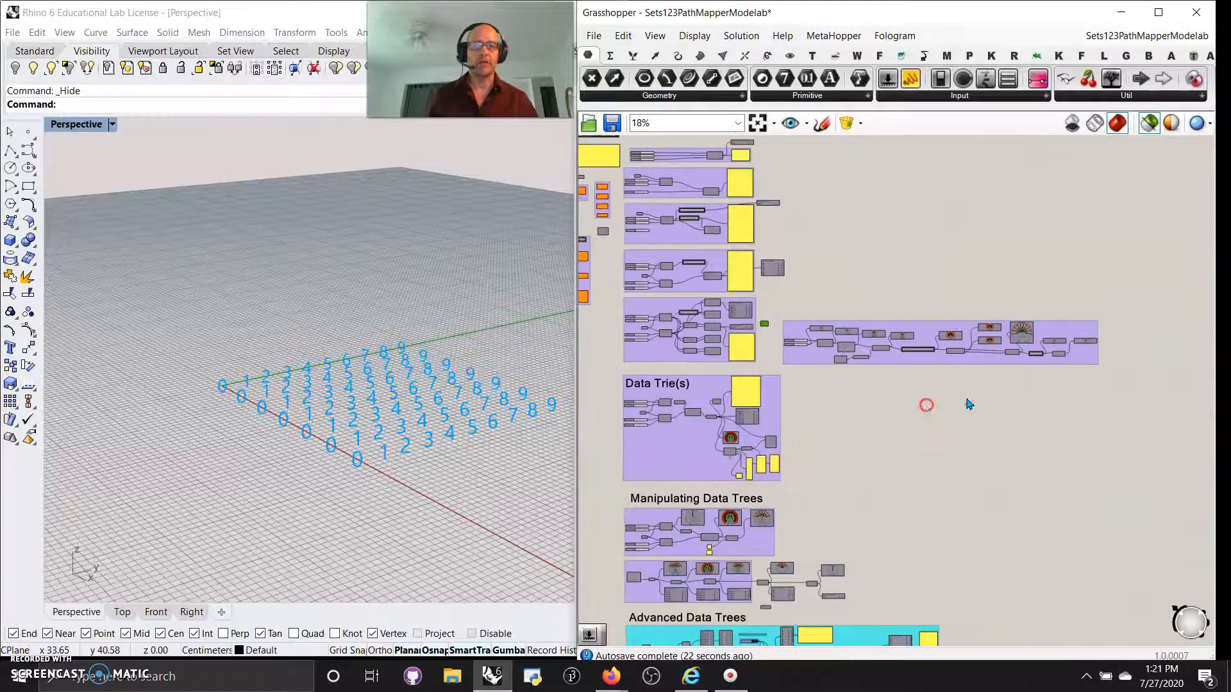
pyautogui.click(775, 346)
pyautogui.moveTo(1119, 379); pyautogui.dragTo(789, 303)
pyautogui.scroll(2, 906, 304)
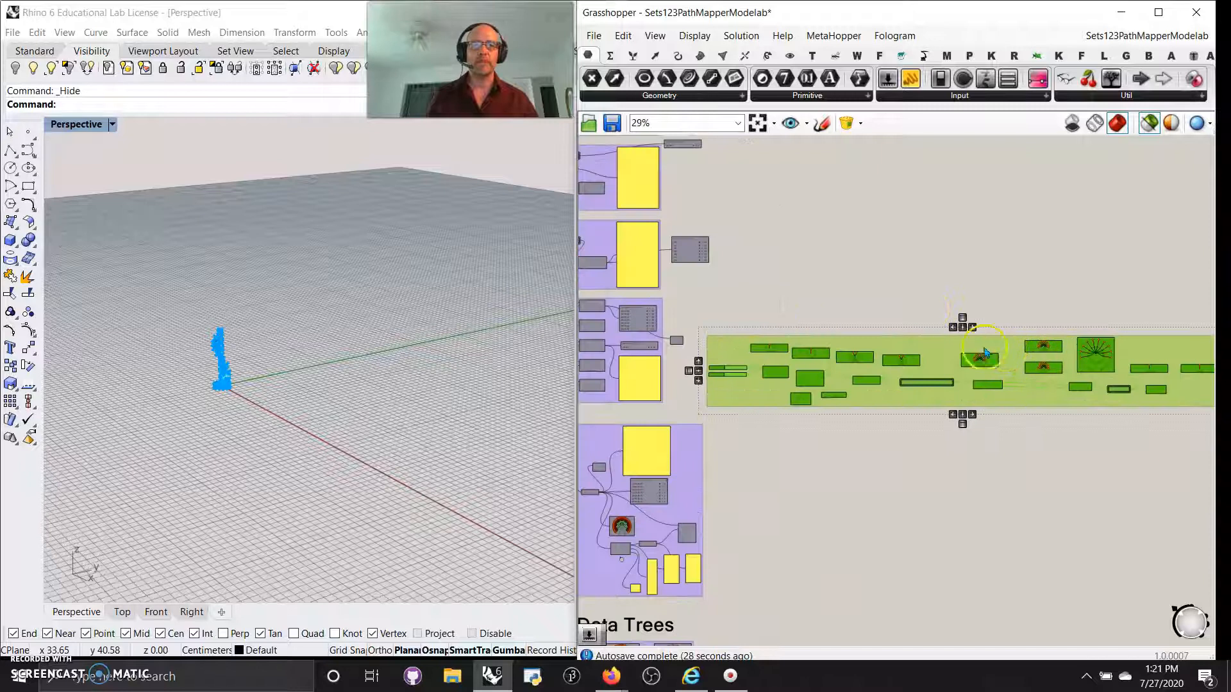
pyautogui.rightClick(955, 423)
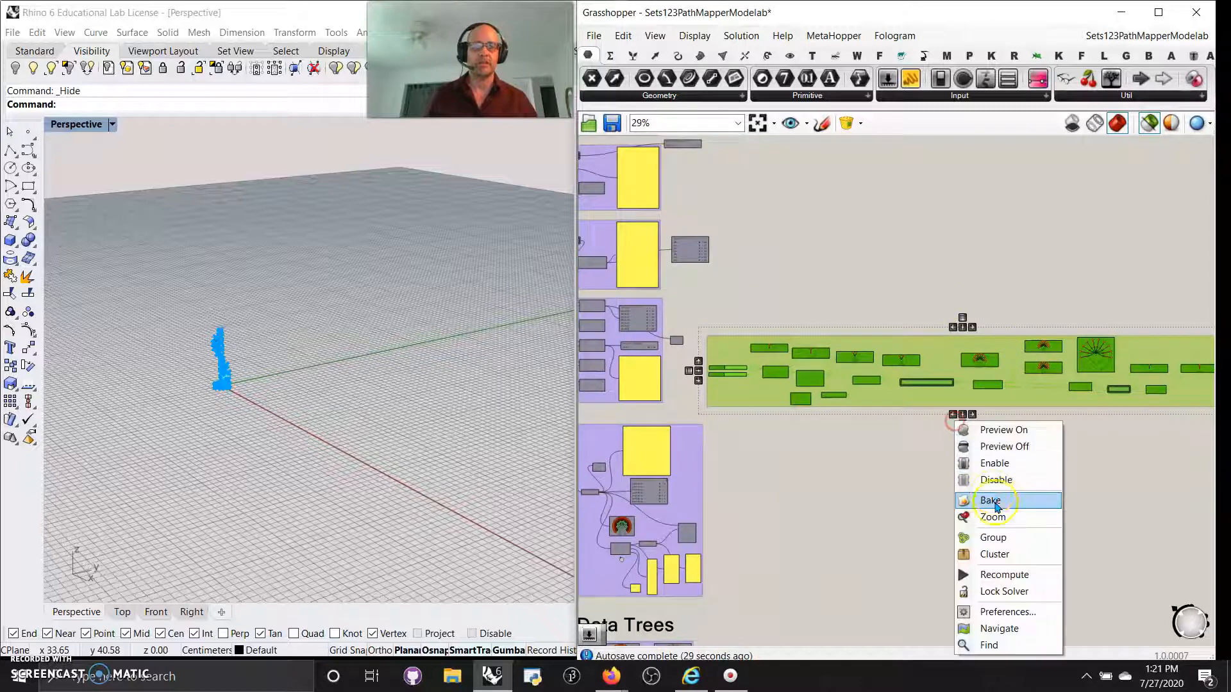
pyautogui.click(1007, 429)
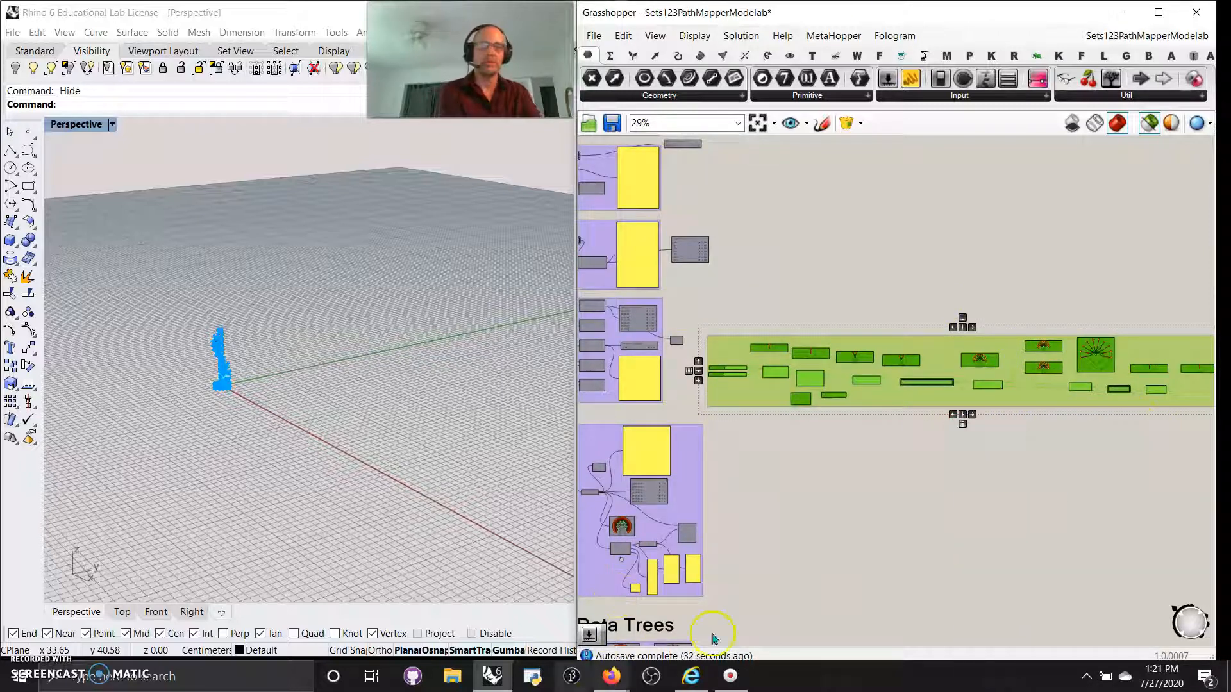
# Dissolve the long group and inspect Construct Point's single point and its one-branch Param Viewer.
pyautogui.scroll(3, 840, 436)
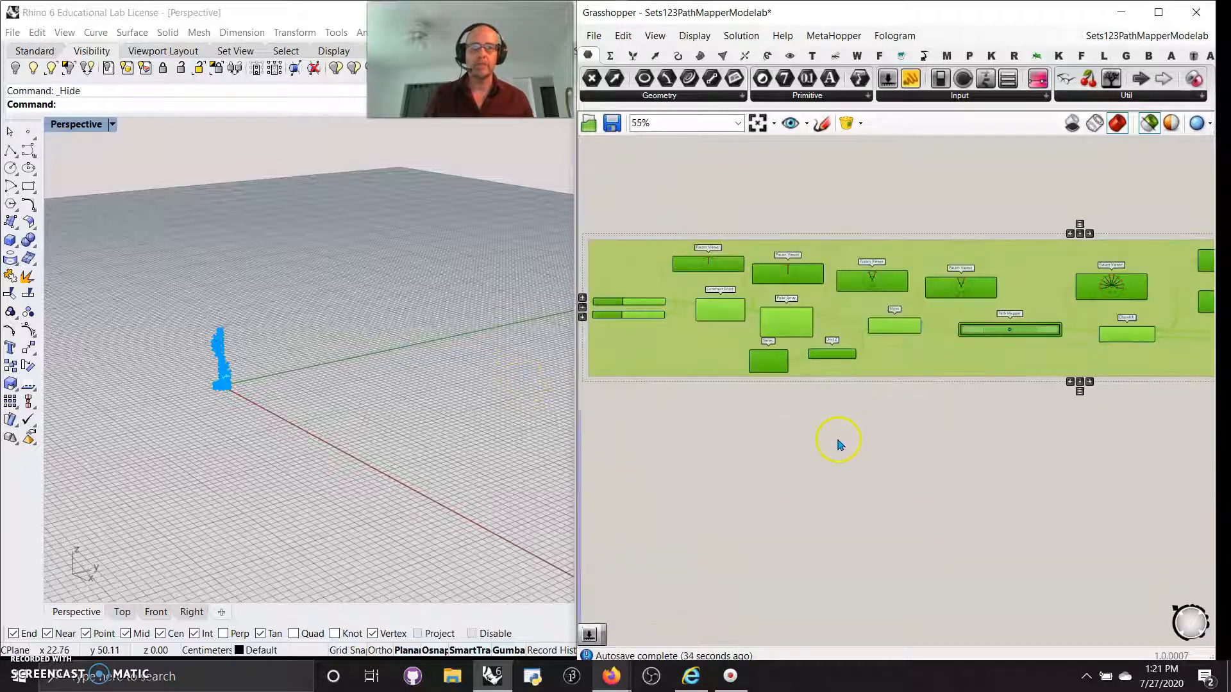
pyautogui.click(753, 367)
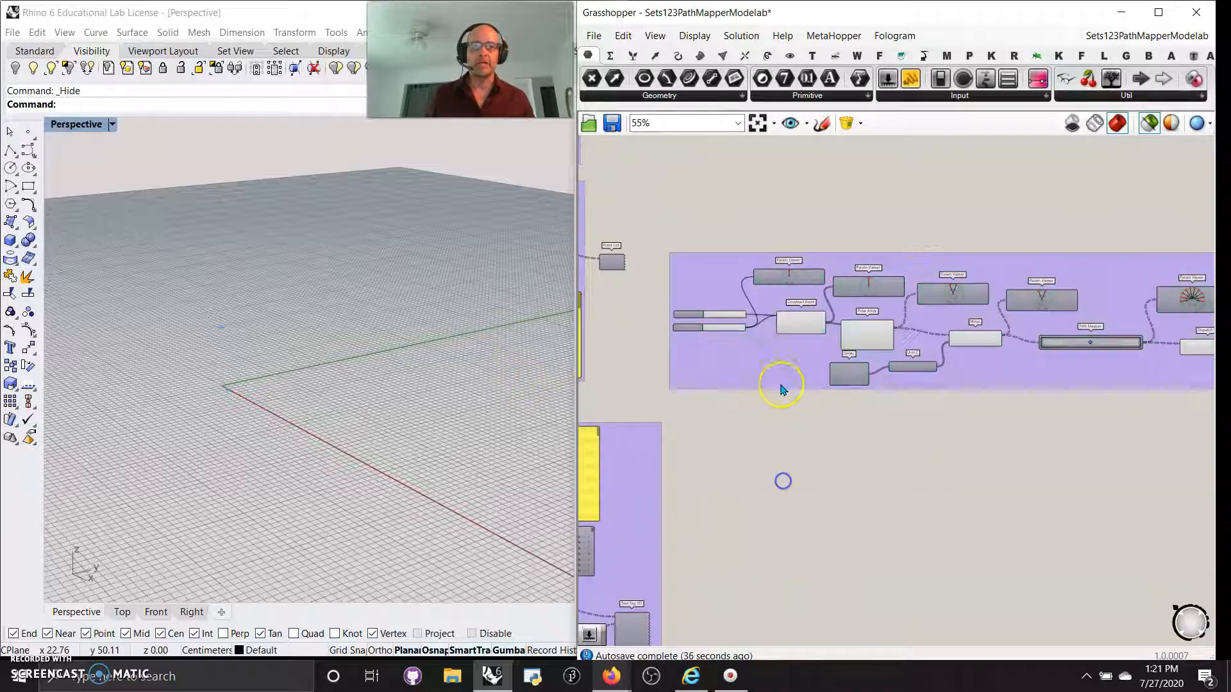
pyautogui.rightClick(778, 364)
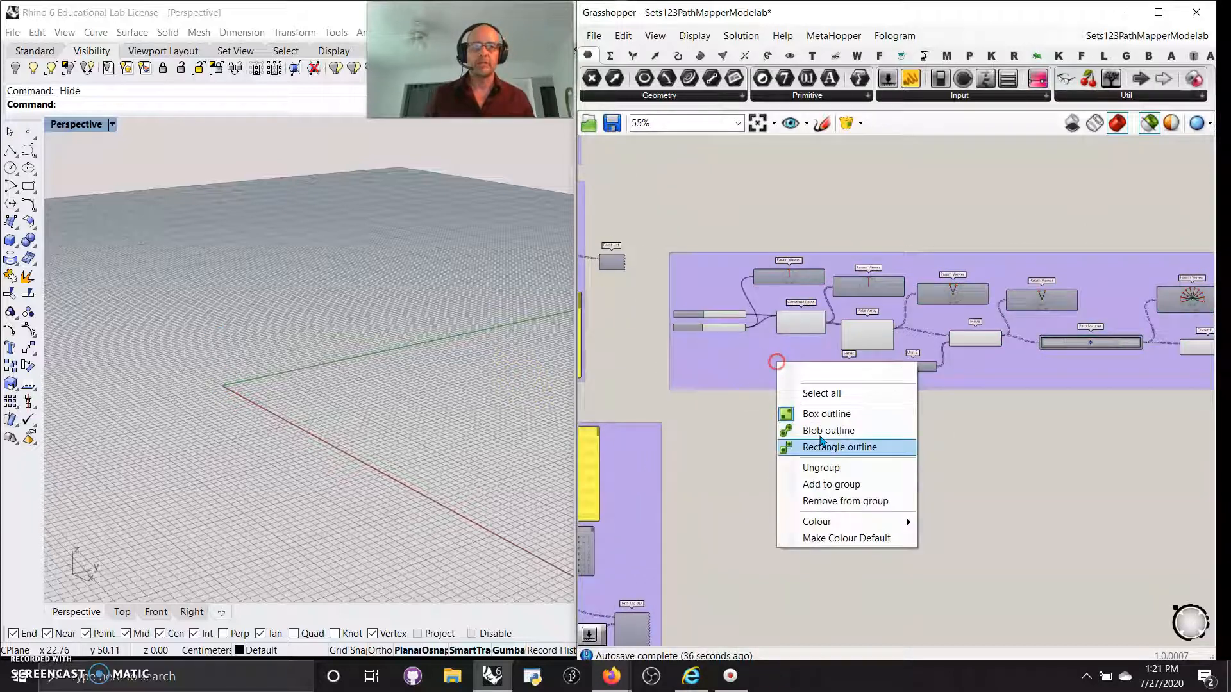
pyautogui.click(828, 468)
pyautogui.scroll(3, 774, 346)
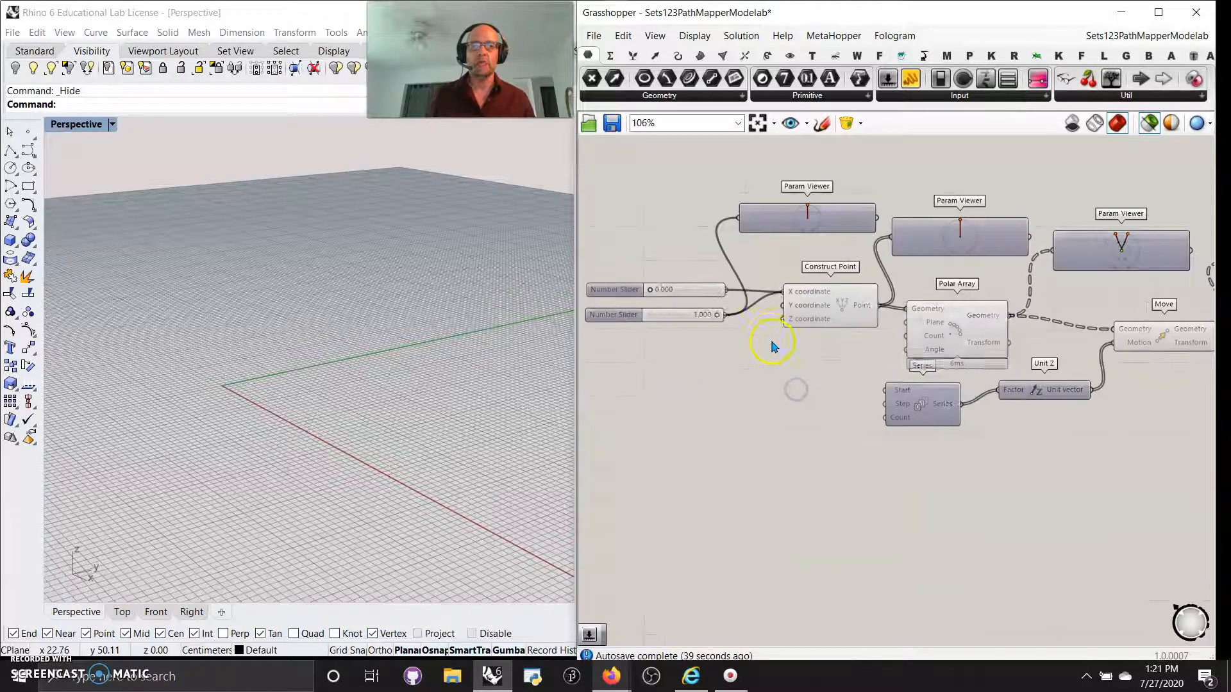
pyautogui.click(841, 320)
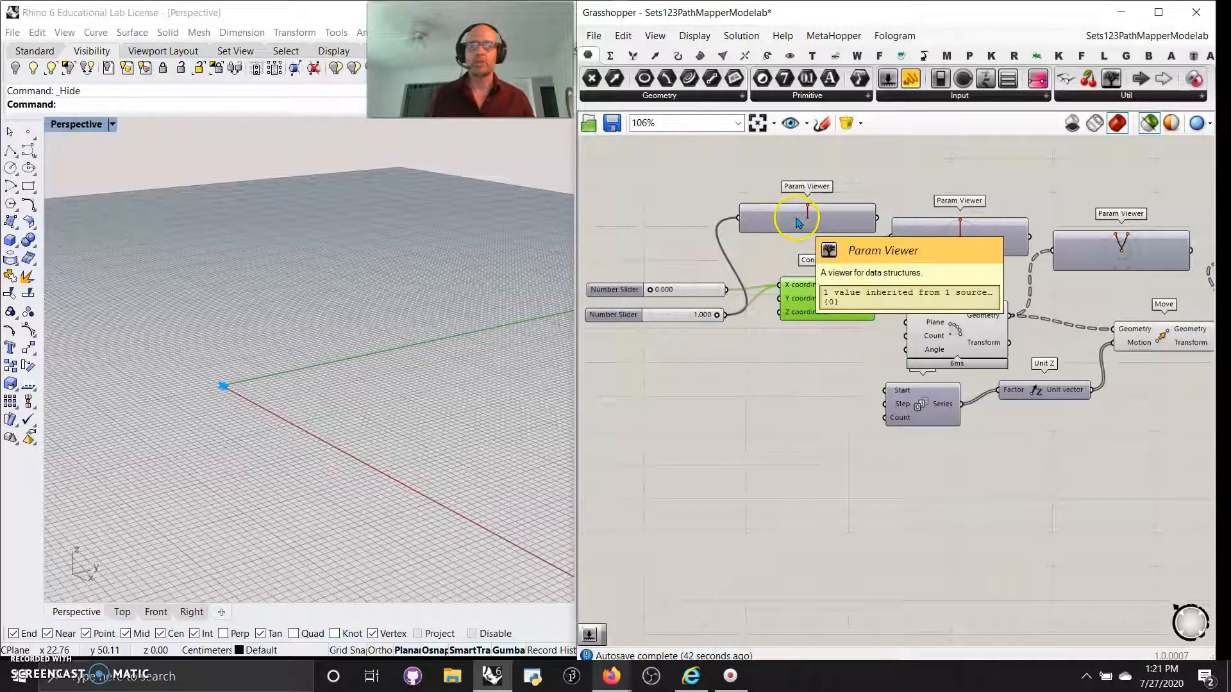
pyautogui.scroll(2, 803, 222)
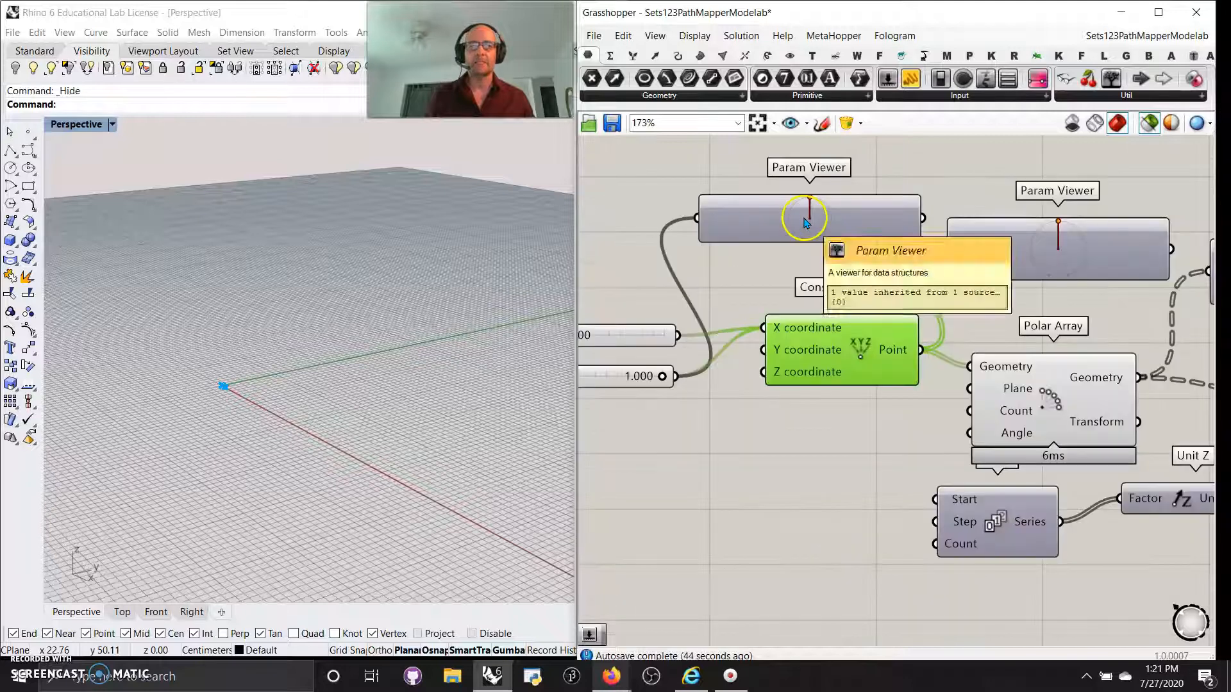
pyautogui.click(806, 220)
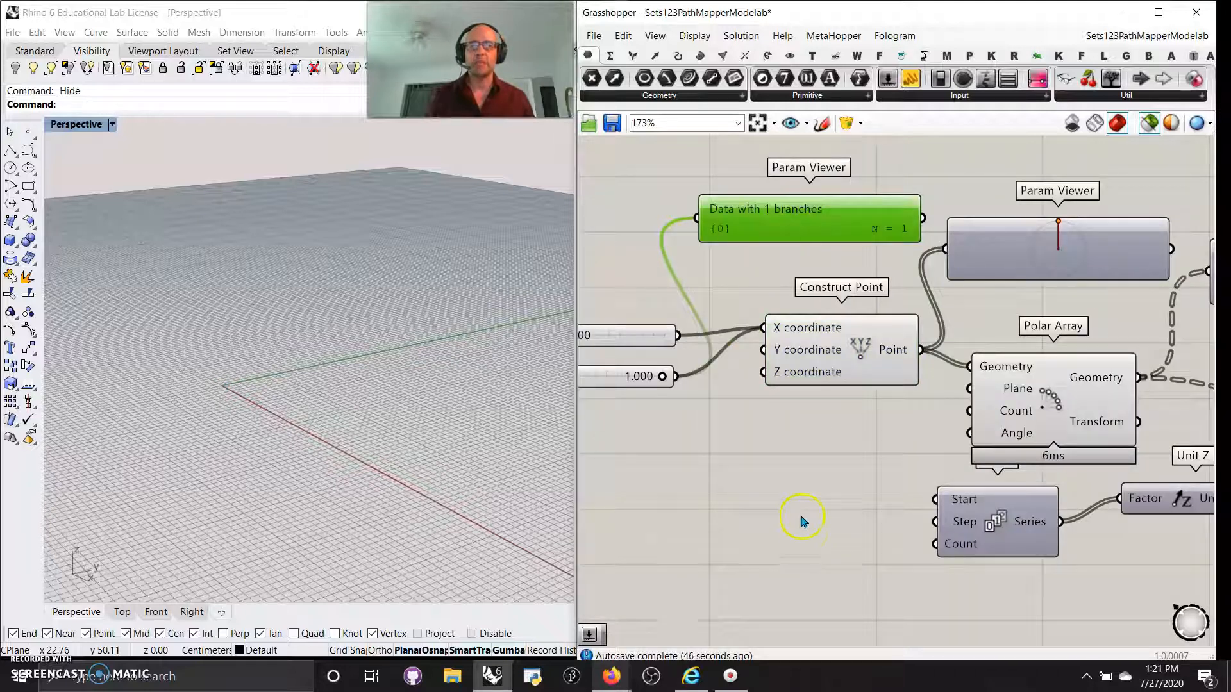
pyautogui.scroll(-1, 803, 521)
# Switch the Param Viewer after Construct Point to text, showing {0} with N = 2, and lower the second slider.
pyautogui.moveTo(833, 505); pyautogui.dragTo(753, 469, button='right')
pyautogui.click(795, 364)
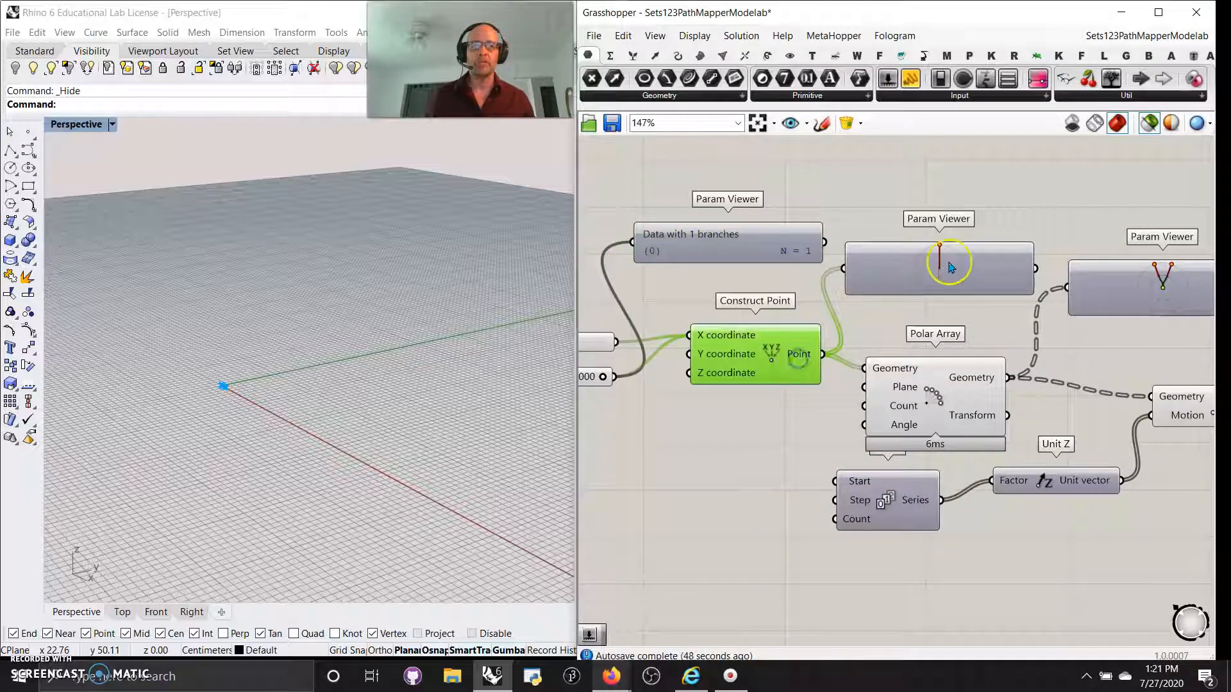
pyautogui.click(947, 270)
pyautogui.click(913, 277)
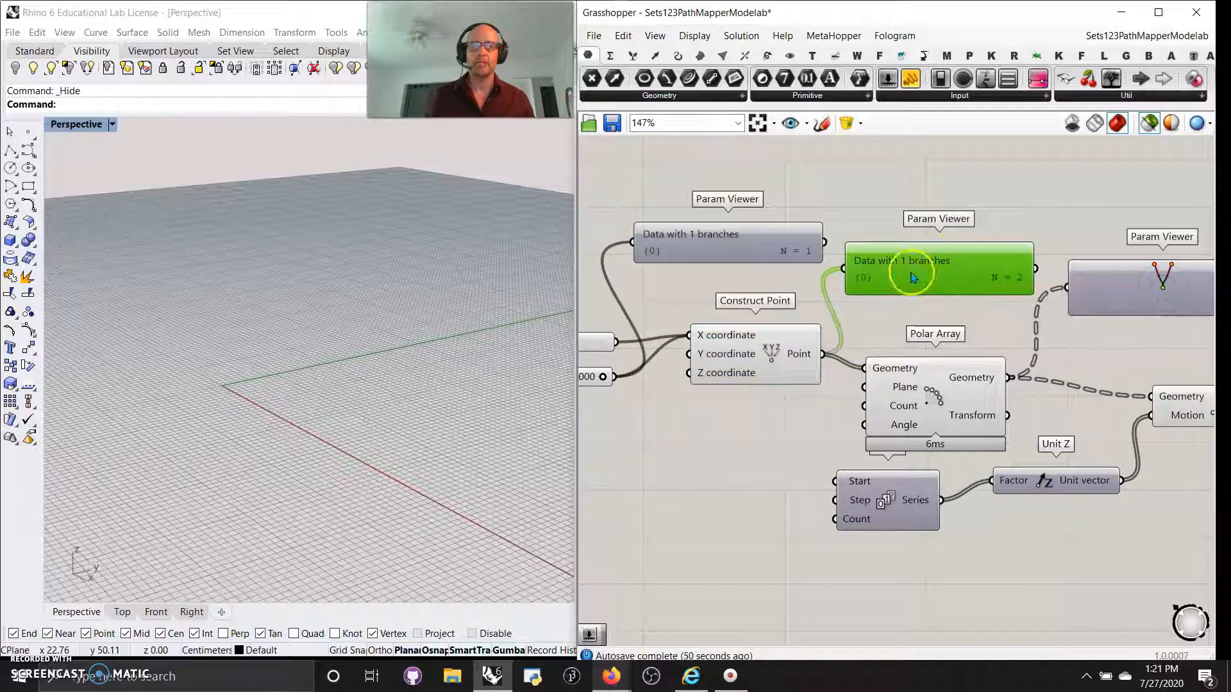
pyautogui.moveTo(689, 472); pyautogui.dragTo(874, 438, button='right')
pyautogui.moveTo(717, 347); pyautogui.dragTo(715, 390)
pyautogui.click(973, 323)
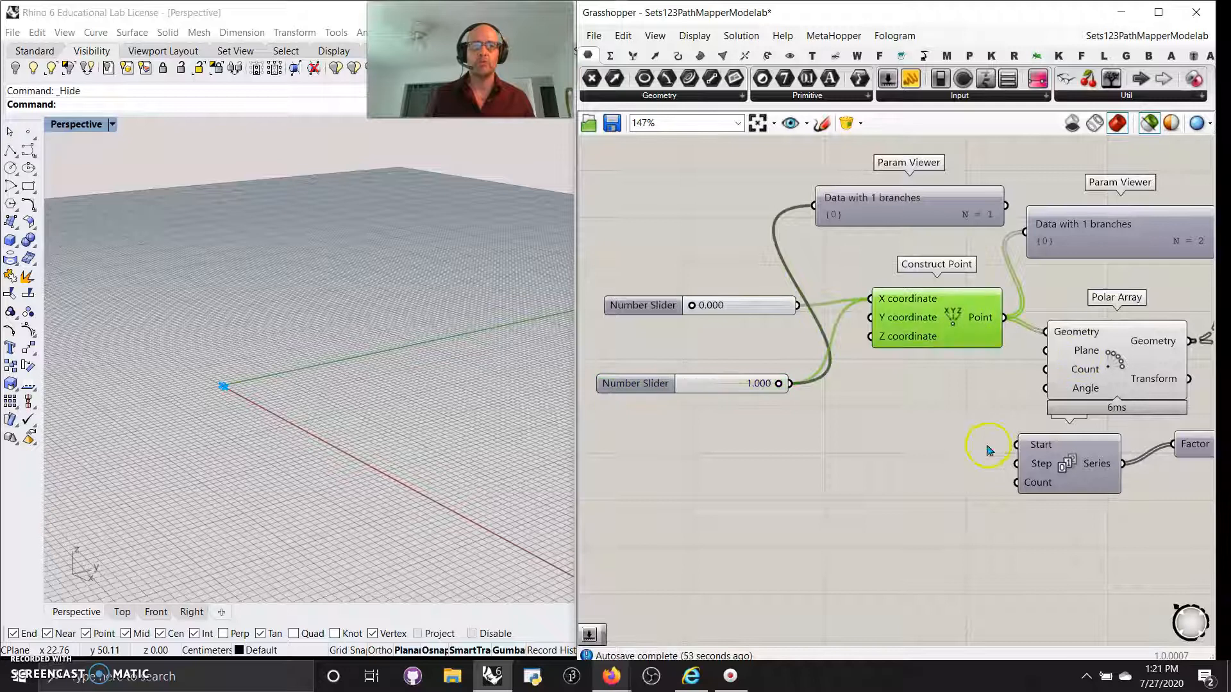
pyautogui.moveTo(988, 450); pyautogui.dragTo(779, 452, button='right')
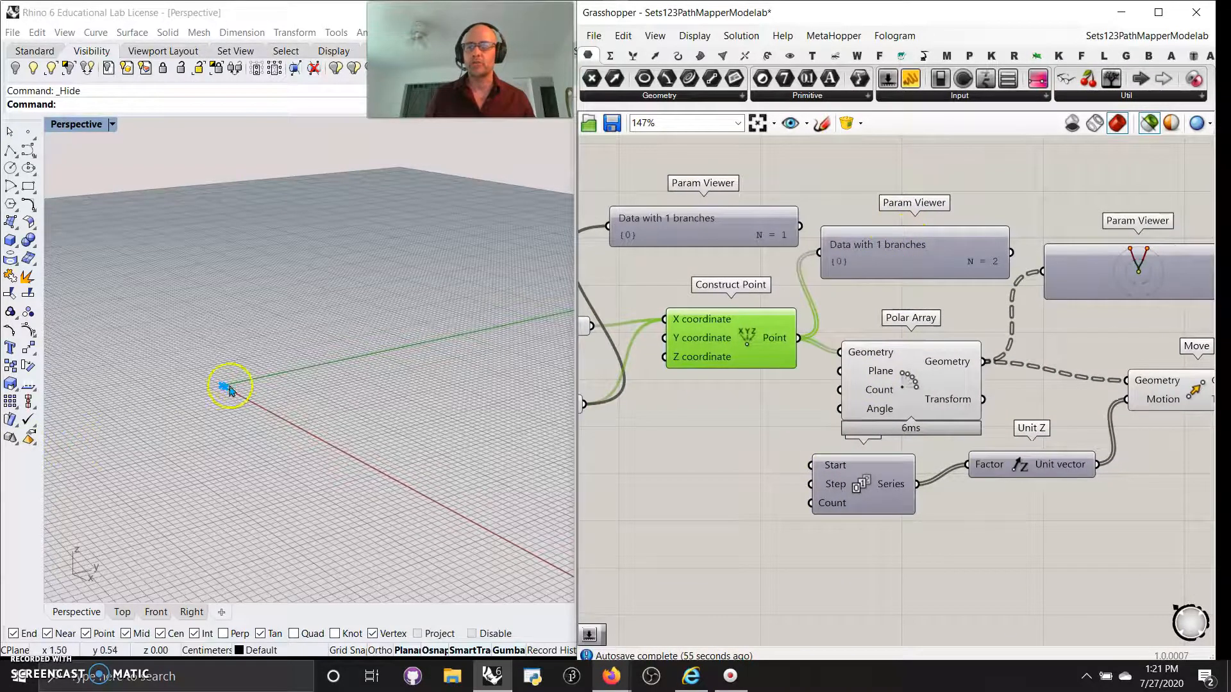
# Show the Polar Array Param Viewer as a text branch listing and view its points in Rhino.
pyautogui.scroll(4, 218, 395)
pyautogui.scroll(2, 190, 406)
pyautogui.moveTo(1111, 363); pyautogui.dragTo(919, 323, button='right')
pyautogui.click(703, 288)
pyautogui.click(967, 247)
pyautogui.doubleClick(967, 247)
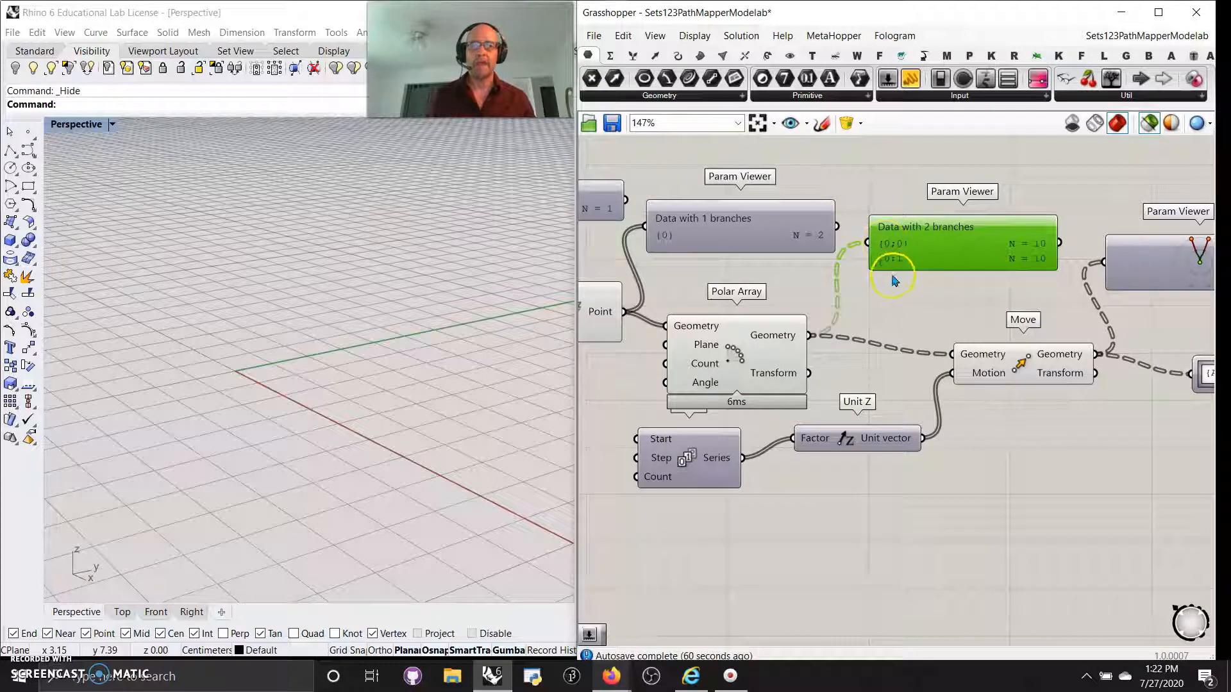
pyautogui.click(762, 355)
pyautogui.moveTo(289, 377); pyautogui.dragTo(308, 387, button='right')
pyautogui.scroll(2, 332, 401)
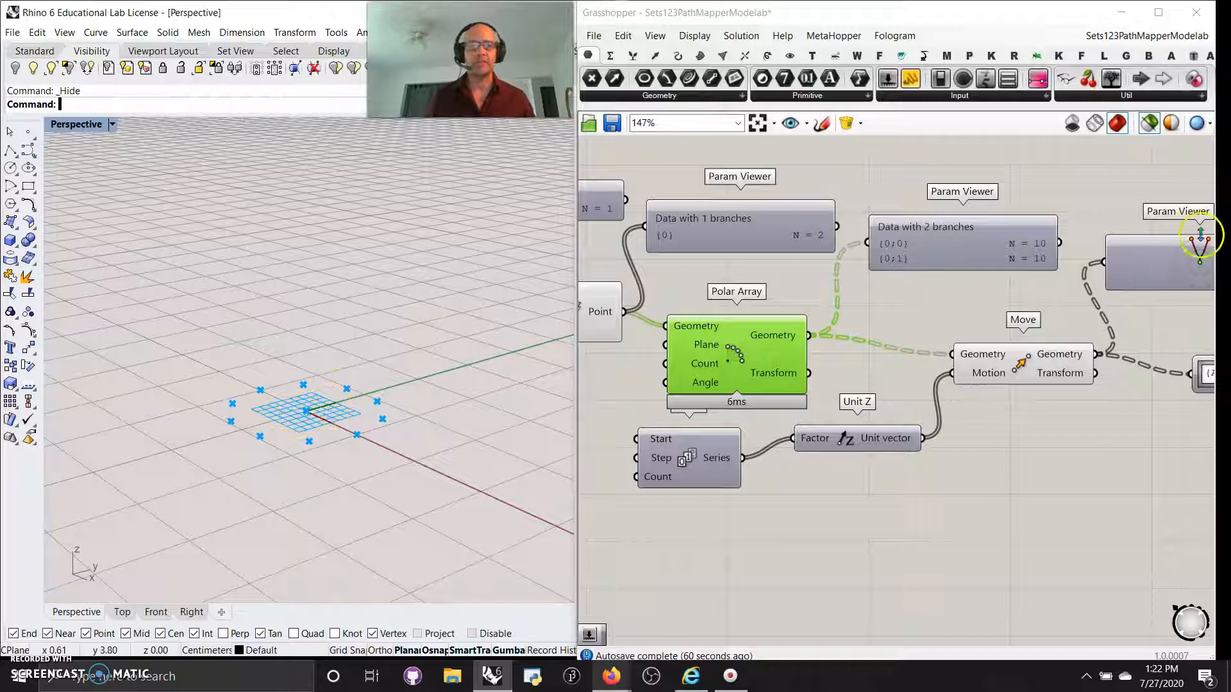
# Preview the moved points and stretch the Move viewer to list {0;0} and {0;1}, N = 10 each.
pyautogui.moveTo(943, 308); pyautogui.dragTo(874, 231, button='right')
pyautogui.click(967, 296)
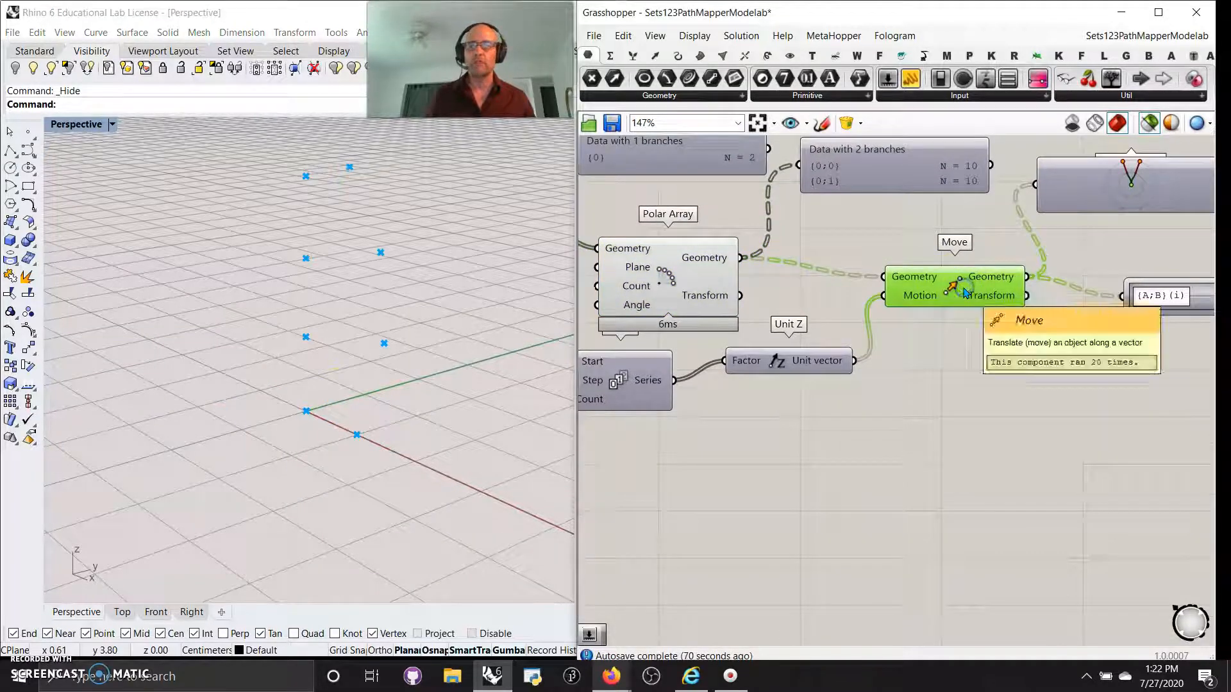
pyautogui.scroll(-7, 389, 381)
pyautogui.moveTo(401, 387); pyautogui.dragTo(404, 404, button='right')
pyautogui.moveTo(692, 454); pyautogui.dragTo(837, 465, button='right')
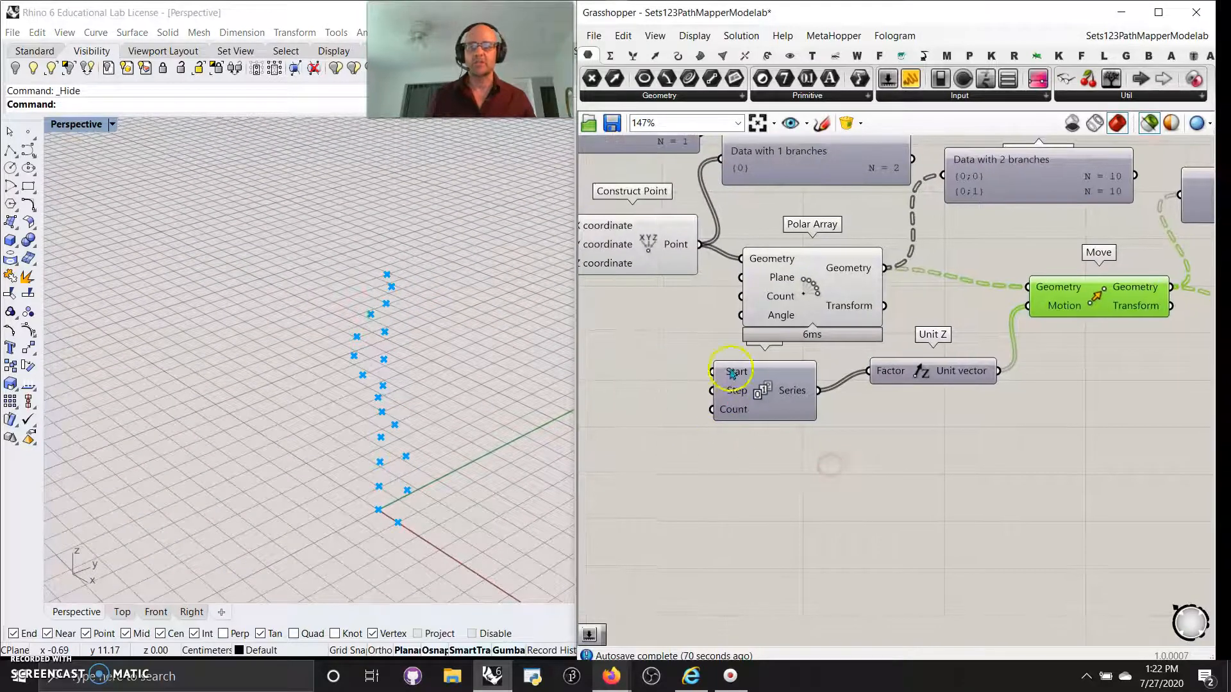
pyautogui.moveTo(1013, 503); pyautogui.dragTo(789, 500, button='right')
pyautogui.click(1051, 200)
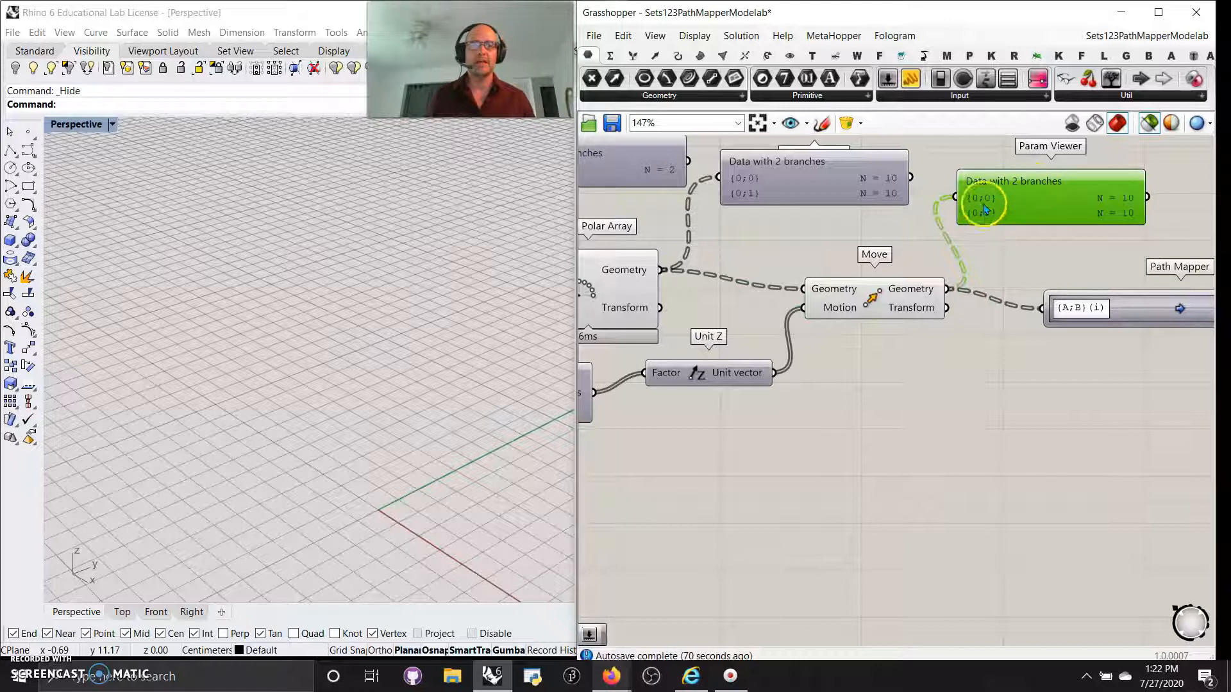
pyautogui.moveTo(1050, 226); pyautogui.dragTo(1045, 241)
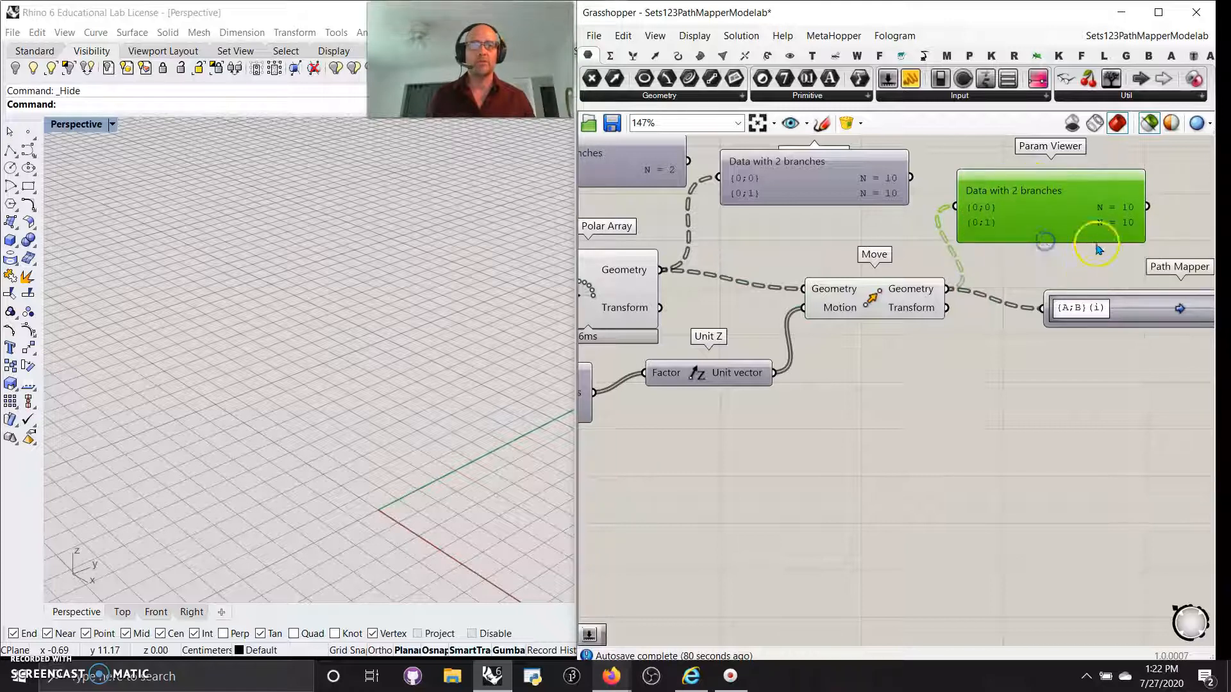
pyautogui.moveTo(1025, 462); pyautogui.dragTo(786, 495, button='right')
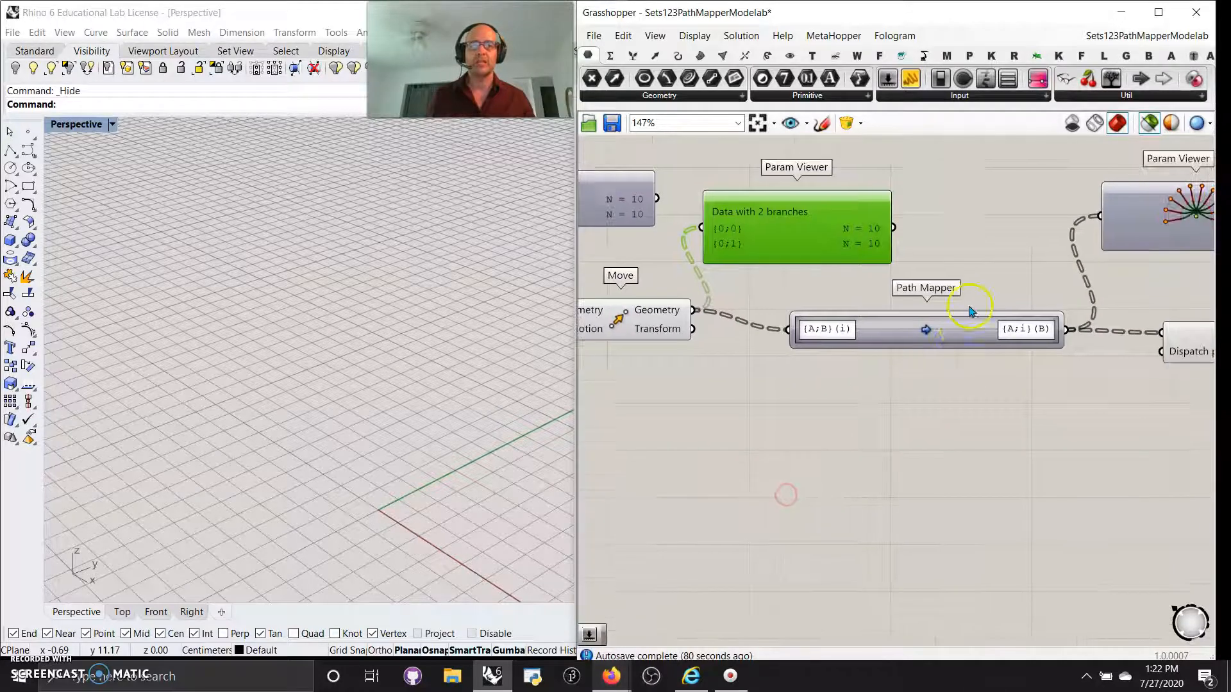
# List the Path Mapper output viewer as text, 10 branches of 2 points, and enlarge it.
pyautogui.click(929, 333)
pyautogui.moveTo(981, 453); pyautogui.dragTo(803, 498, button='right')
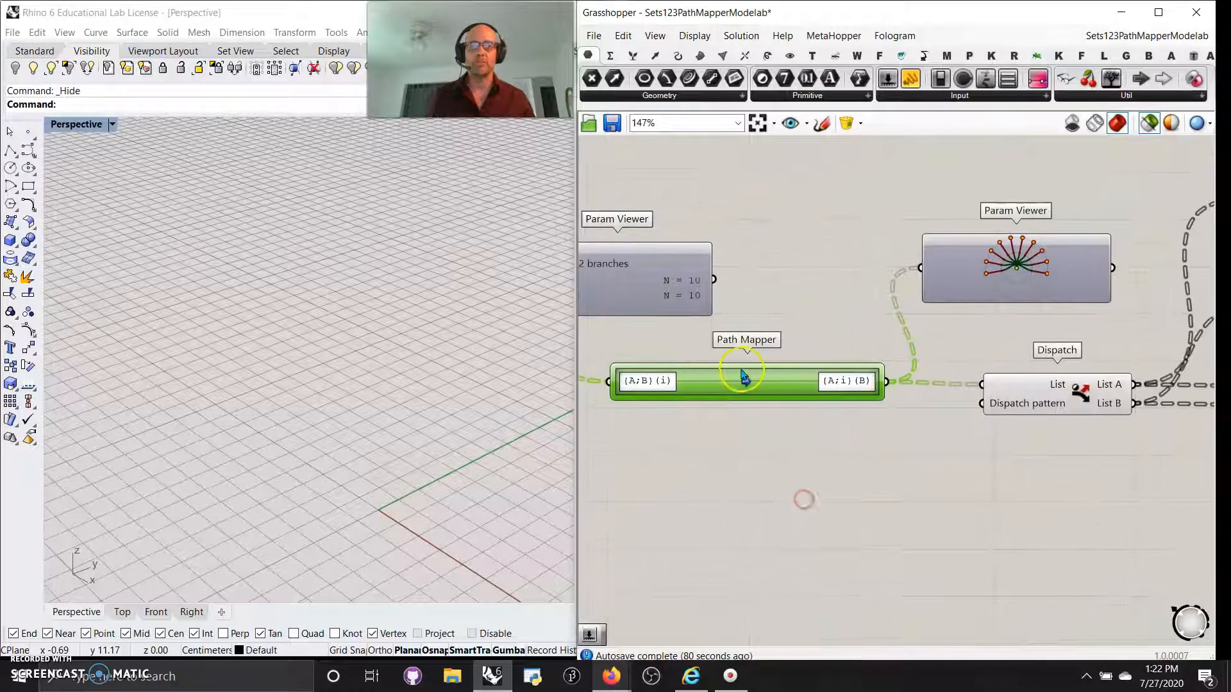
pyautogui.doubleClick(1005, 282)
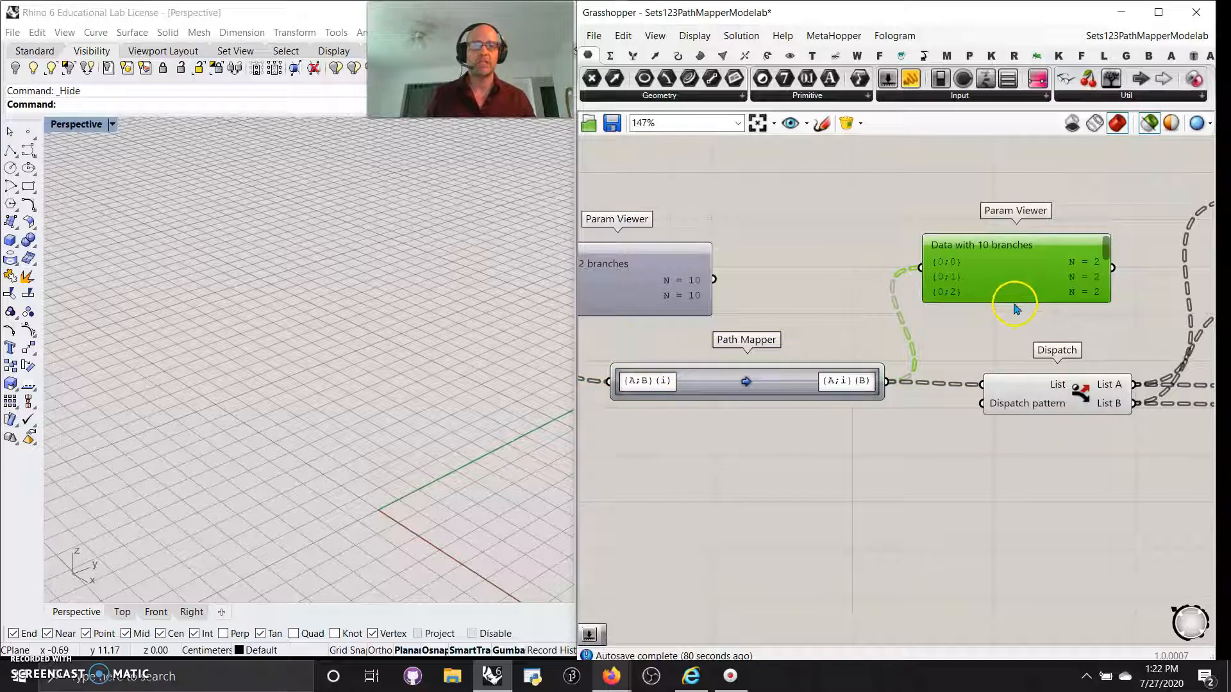
pyautogui.moveTo(1016, 302); pyautogui.dragTo(992, 260)
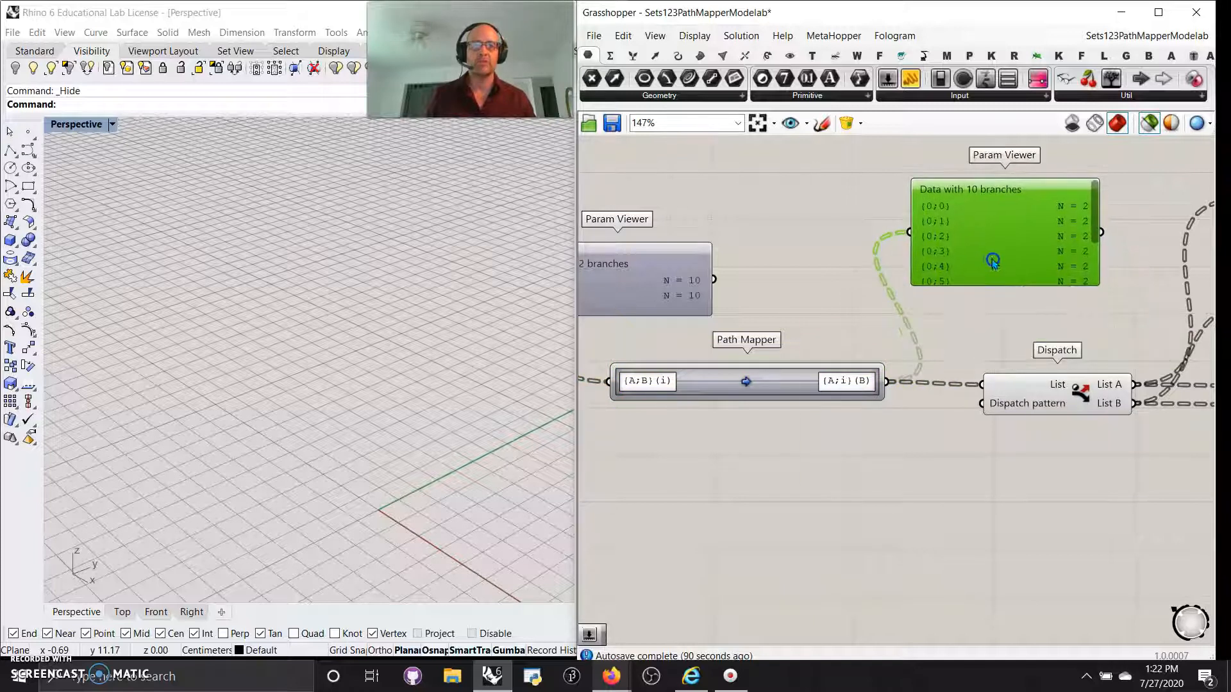
# Preview the Move component's moved points in Rhino.
pyautogui.moveTo(1029, 471); pyautogui.dragTo(854, 443, button='right')
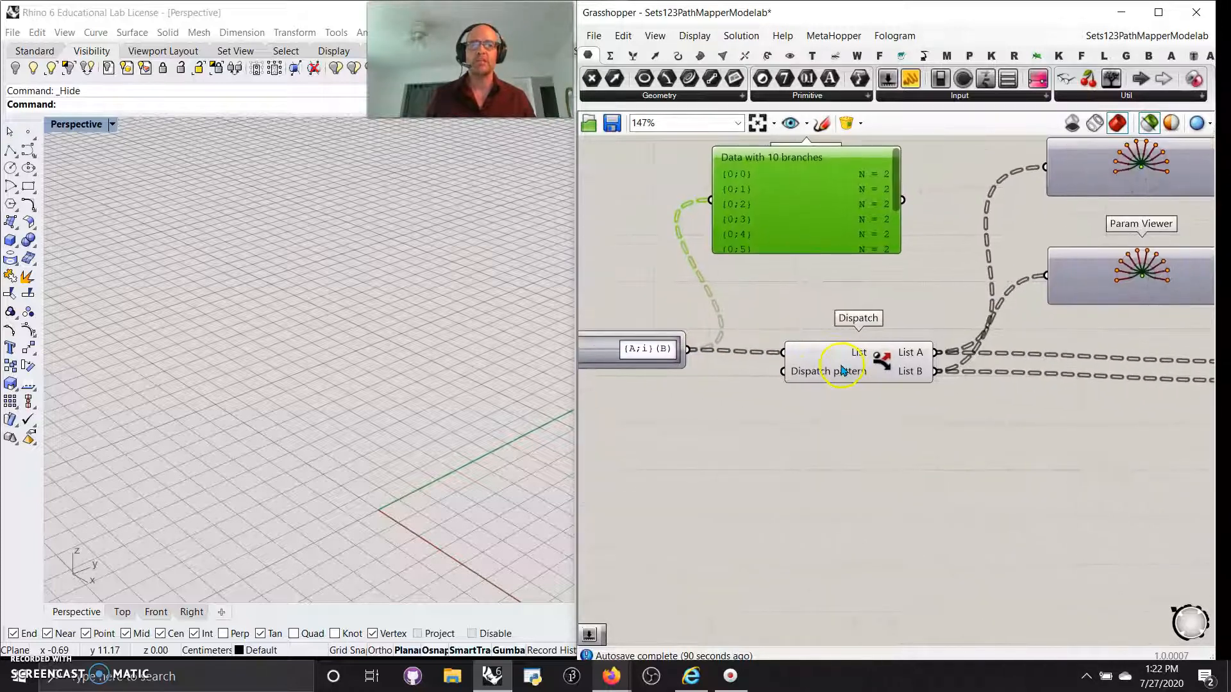
pyautogui.moveTo(621, 365); pyautogui.dragTo(606, 354)
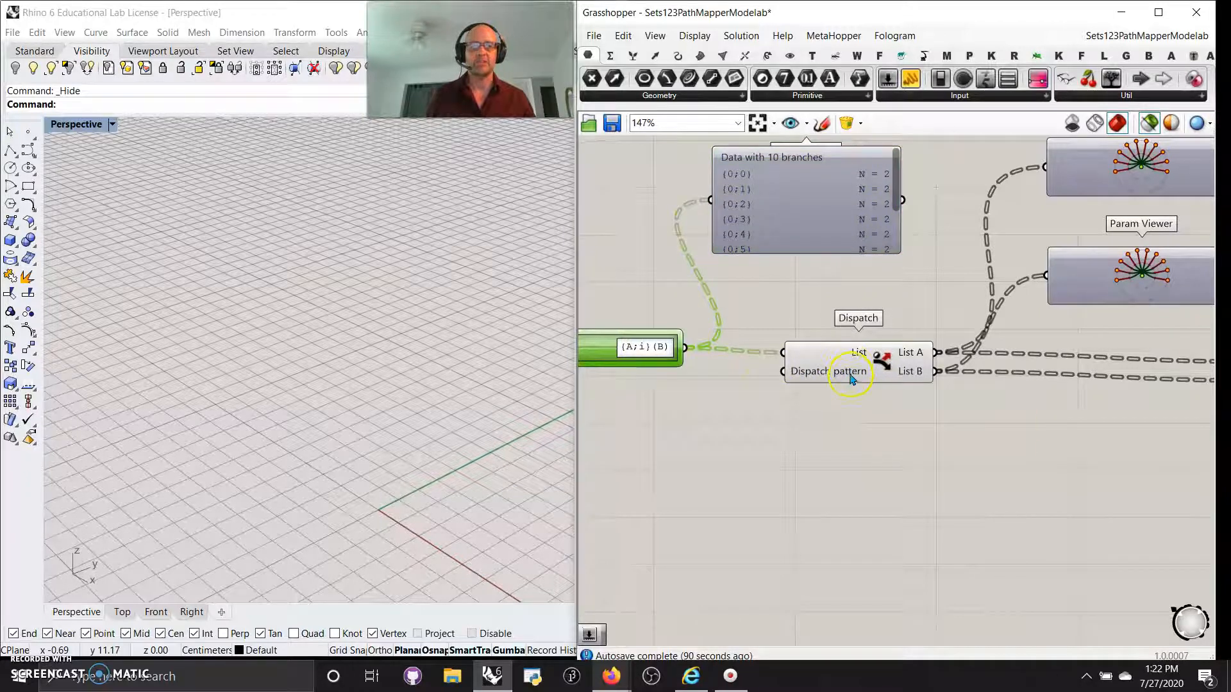
pyautogui.moveTo(739, 470); pyautogui.dragTo(1036, 497, button='right')
pyautogui.scroll(-3, 791, 445)
pyautogui.click(784, 424)
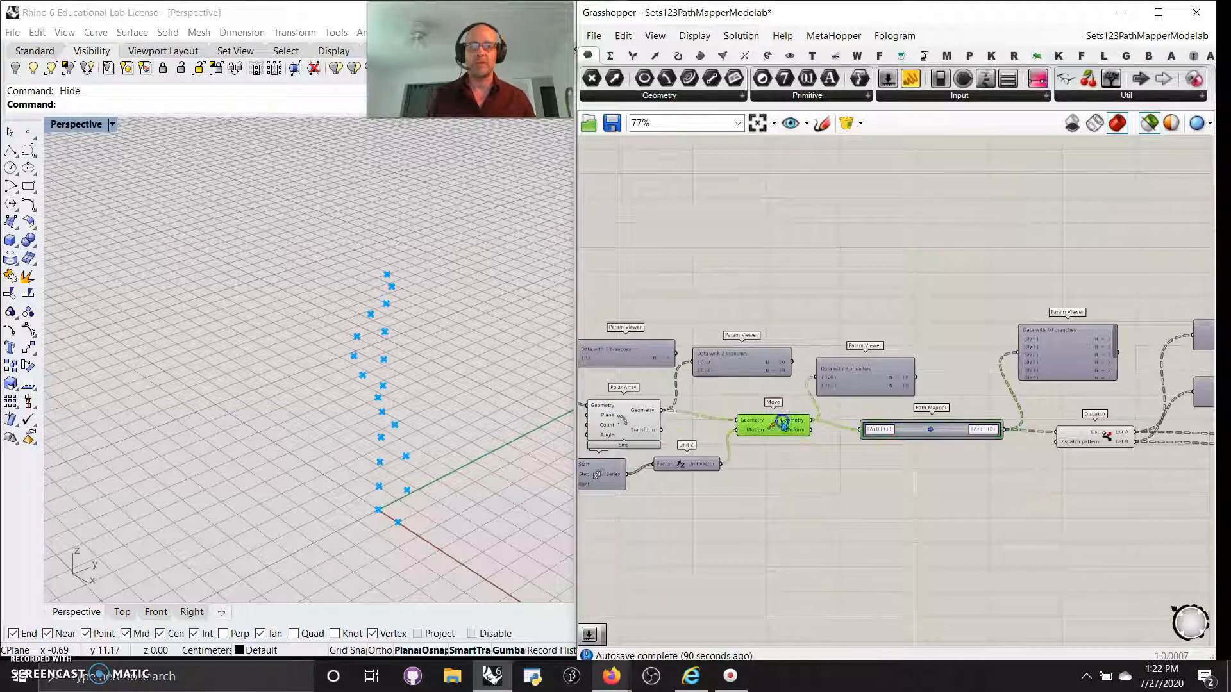
pyautogui.moveTo(512, 503); pyautogui.dragTo(472, 511, button='right')
# Switch both Dispatch output viewers to text listings of 10 branches, each N = 1.
pyautogui.moveTo(1154, 540); pyautogui.dragTo(885, 558, button='right')
pyautogui.scroll(1, 962, 426)
pyautogui.scroll(2, 952, 438)
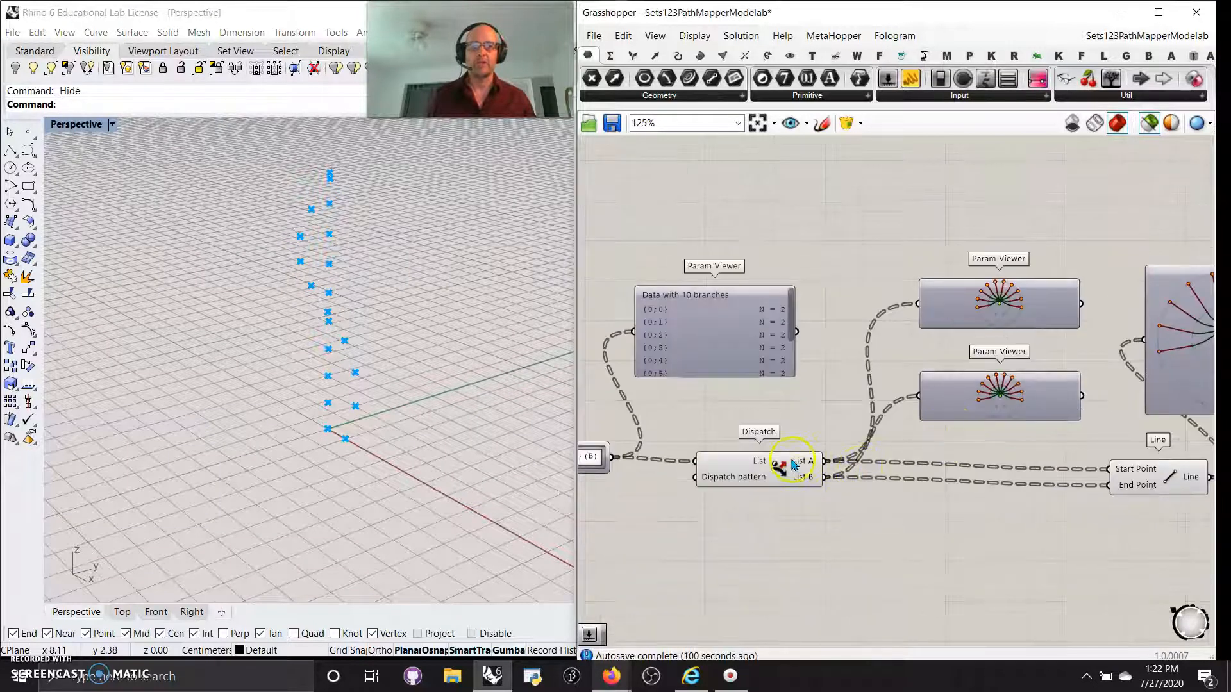
pyautogui.click(1004, 317)
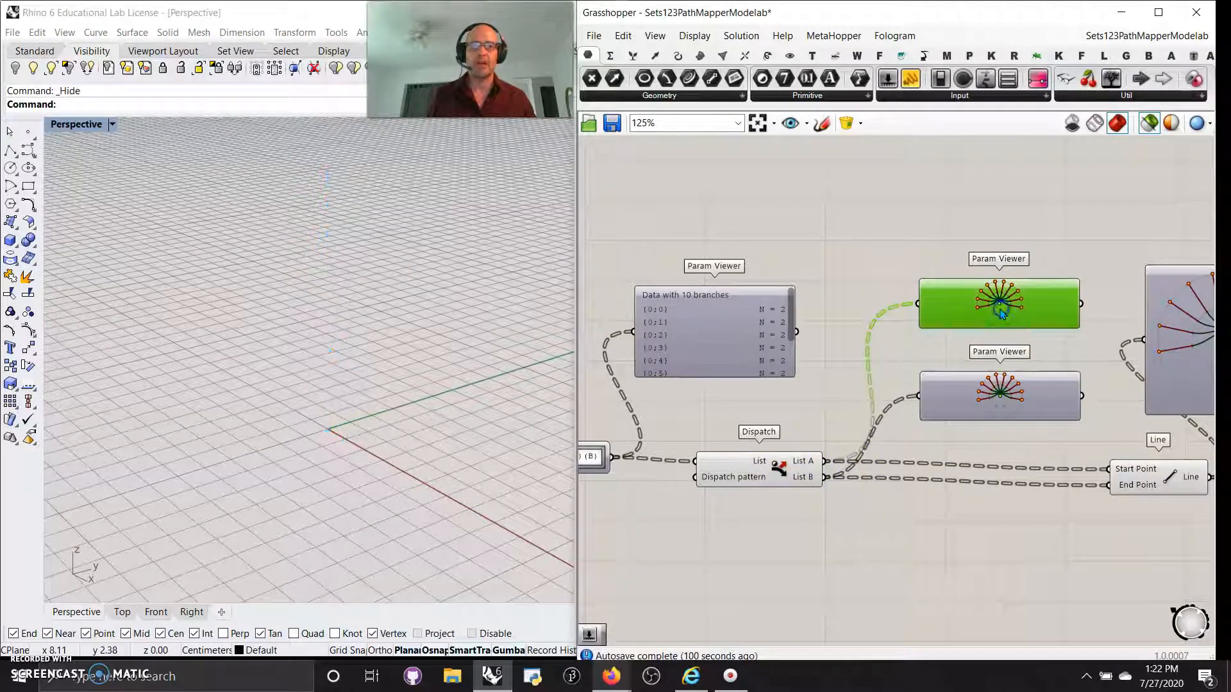
pyautogui.click(1010, 407)
pyautogui.moveTo(1087, 608); pyautogui.dragTo(953, 602, button='right')
pyautogui.doubleClick(862, 306)
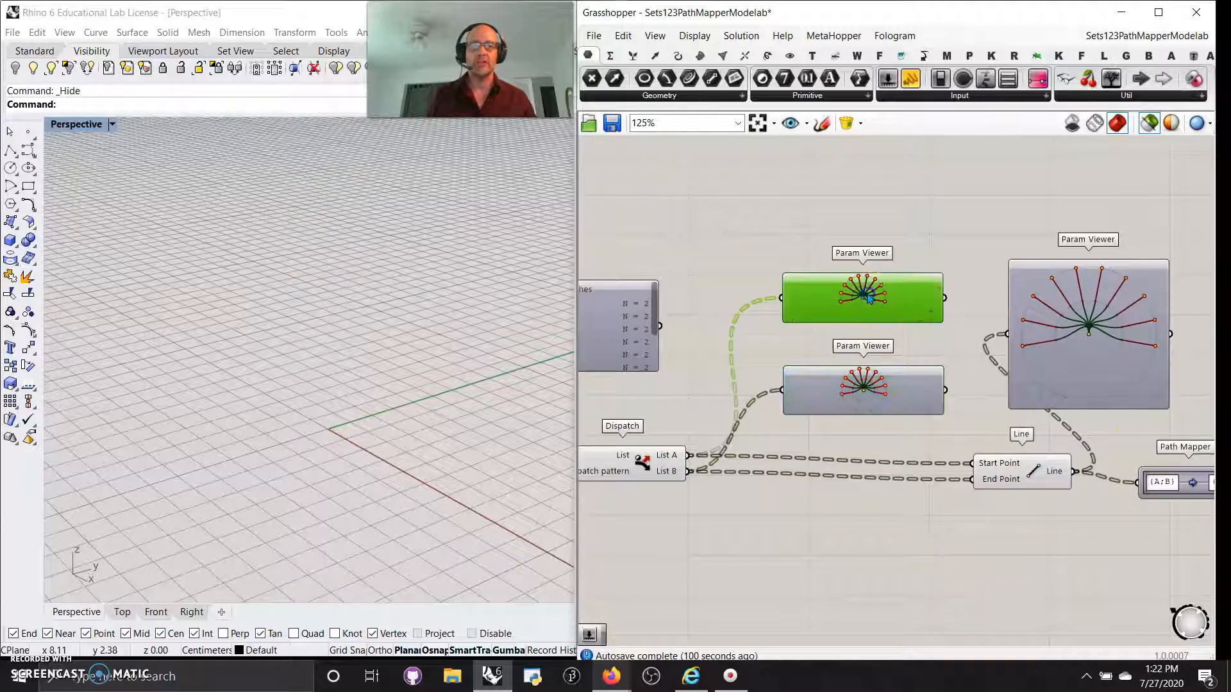
pyautogui.doubleClick(866, 409)
# Preview the Line component's lines in Rhino.
pyautogui.click(932, 521)
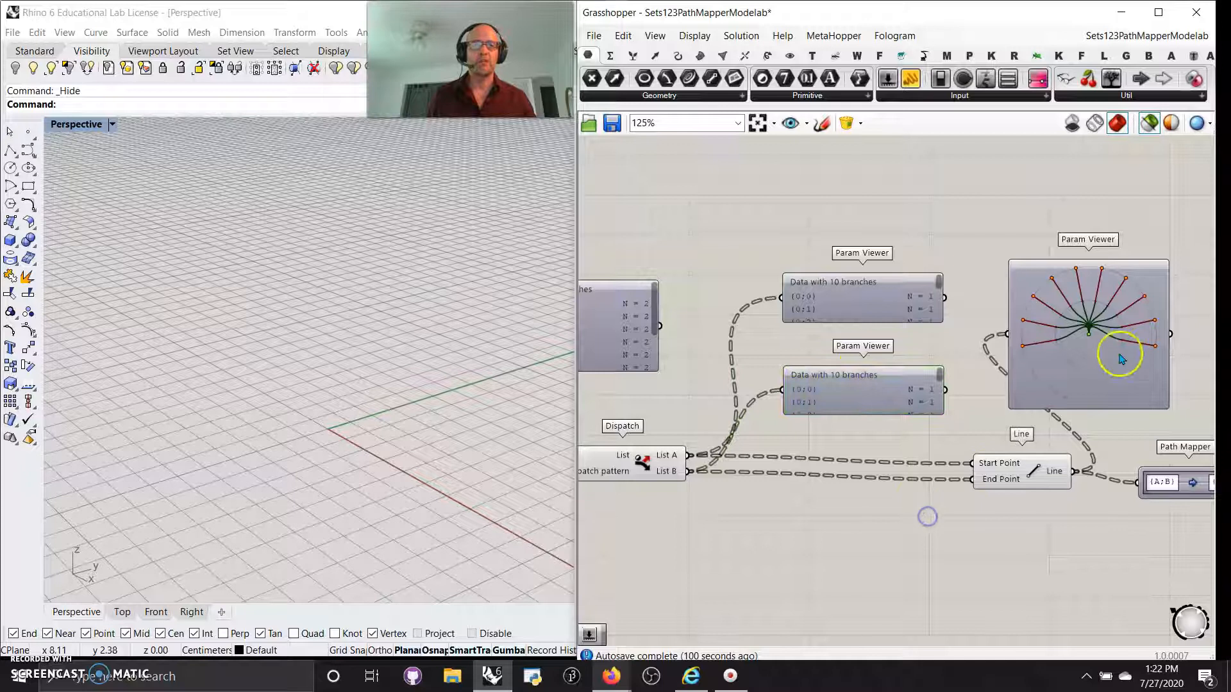
pyautogui.moveTo(1082, 541); pyautogui.dragTo(954, 487, button='right')
pyautogui.click(903, 420)
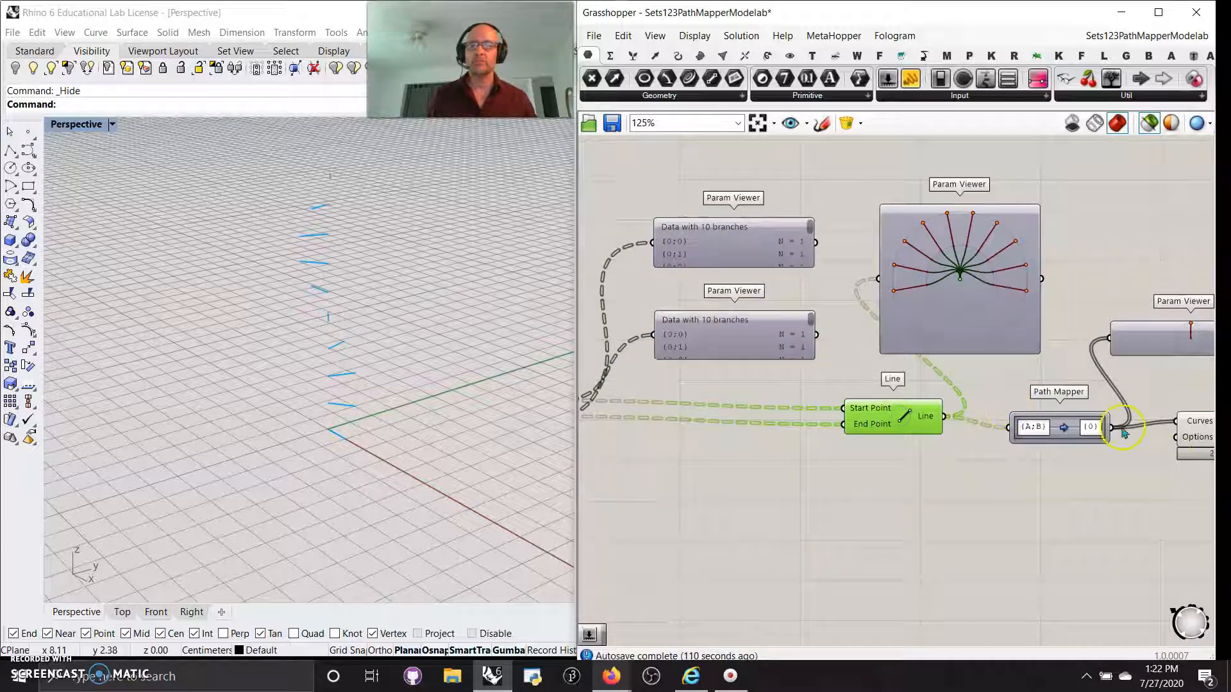
# List the Line output viewer's 10 branches as text and preview the lines in Rhino.
pyautogui.doubleClick(944, 307)
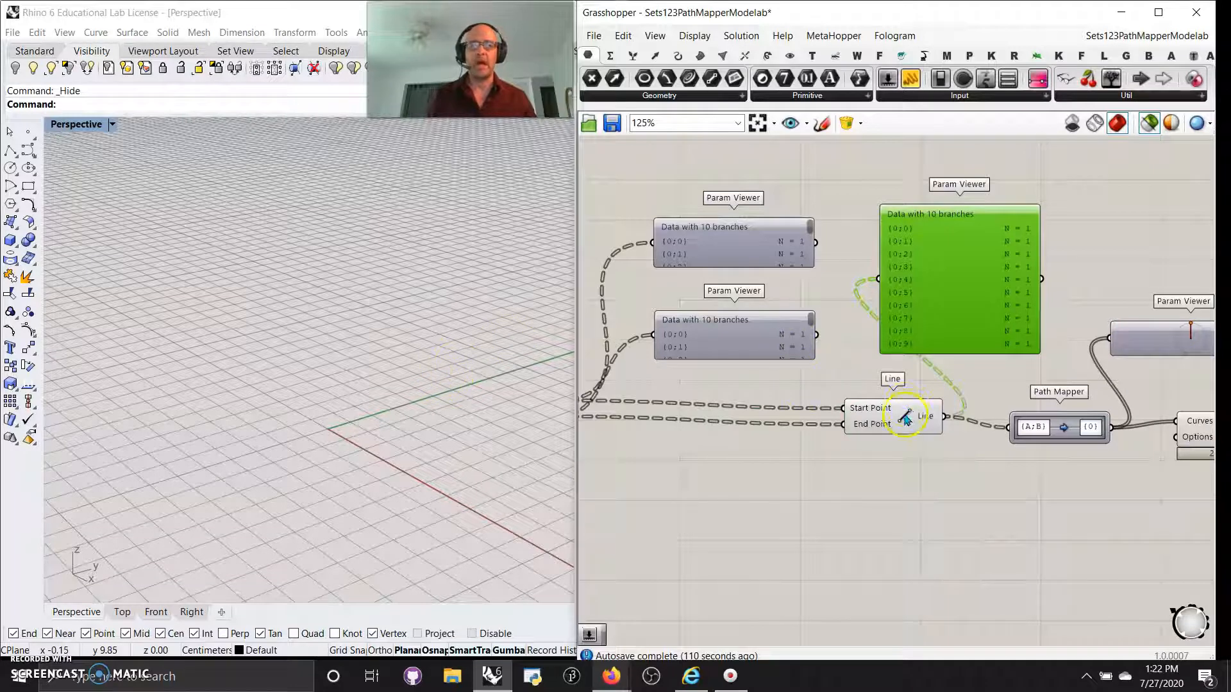
pyautogui.click(906, 420)
pyautogui.scroll(9, 347, 264)
# Show the merged Path Mapper output as a single branch {0} with N = 10.
pyautogui.moveTo(1073, 552); pyautogui.dragTo(864, 526, button='right')
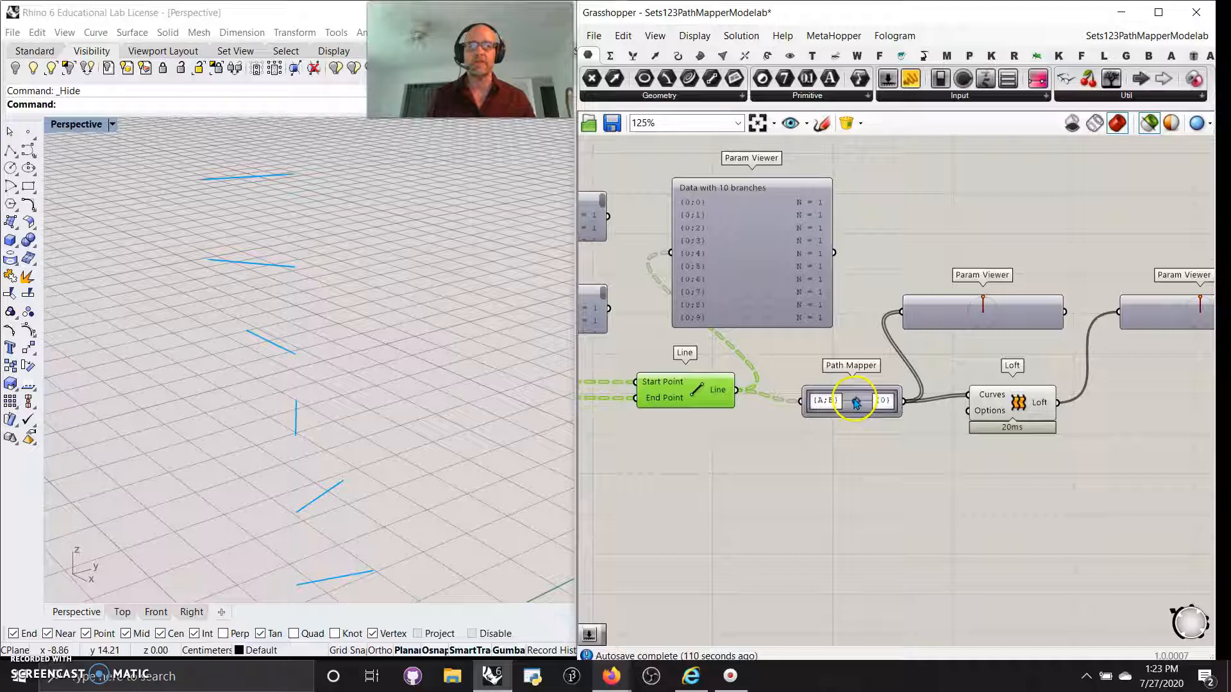
pyautogui.click(857, 402)
pyautogui.click(985, 324)
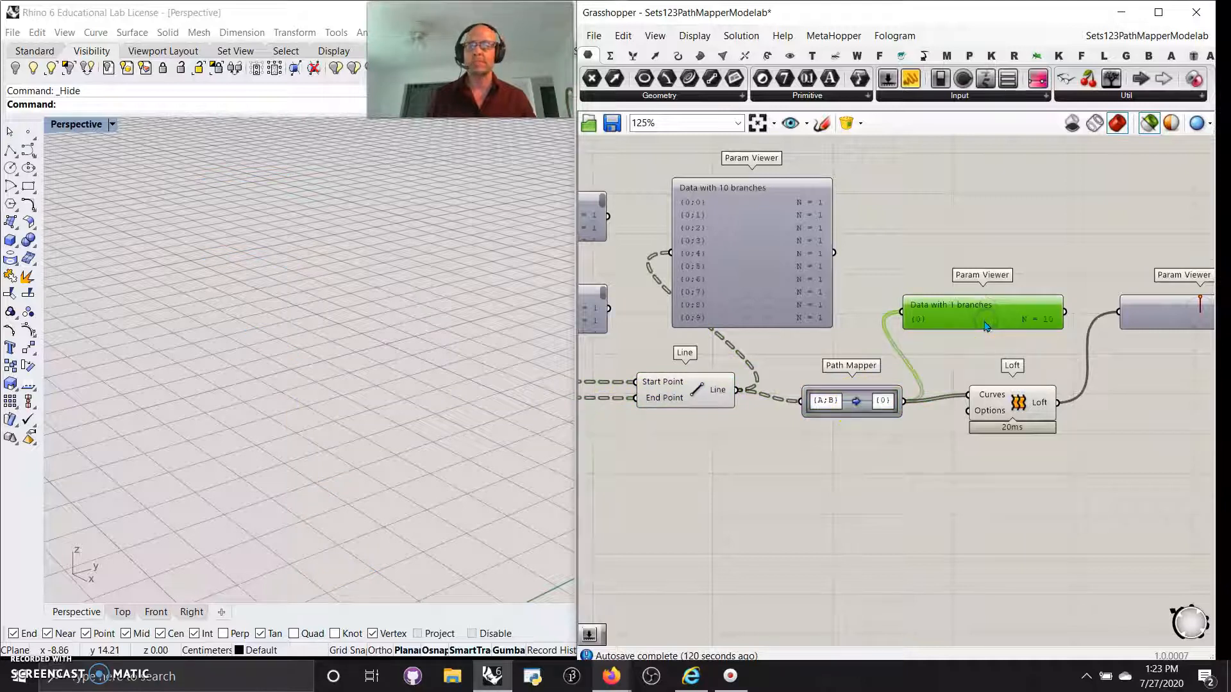
# Preview the lofted surface and list the Loft result as branch {0}, N = 1.
pyautogui.doubleClick(1015, 404)
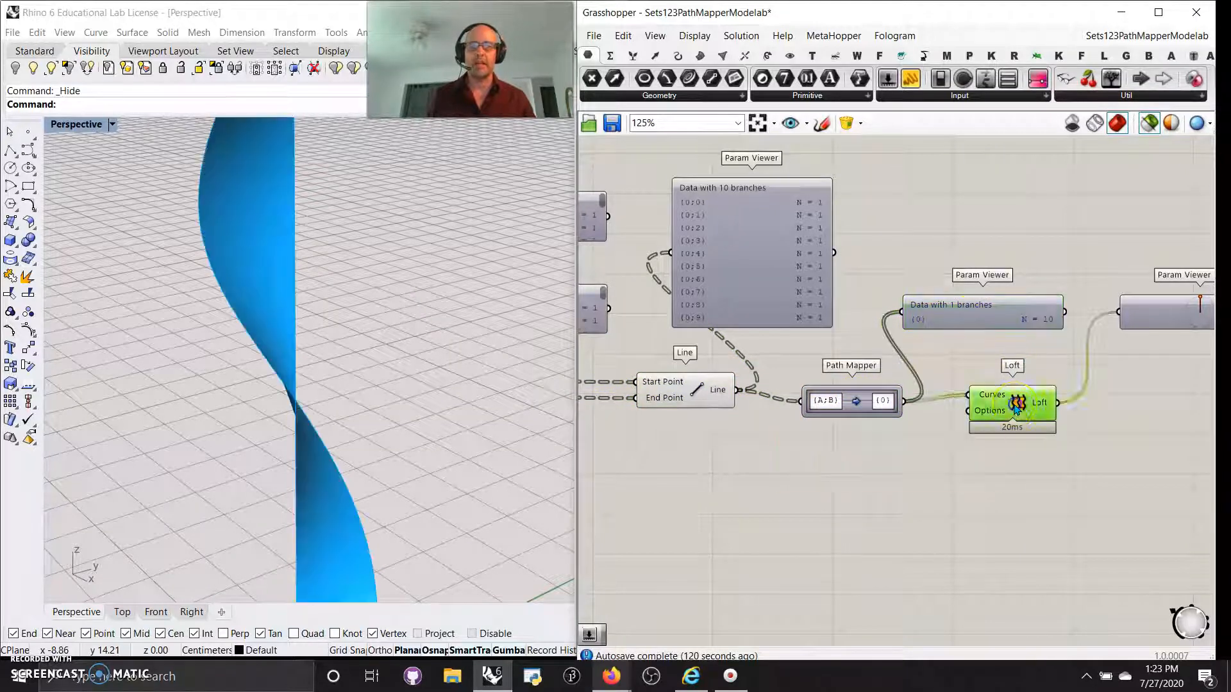
pyautogui.scroll(-5, 344, 435)
pyautogui.moveTo(1114, 466); pyautogui.dragTo(884, 464, button='right')
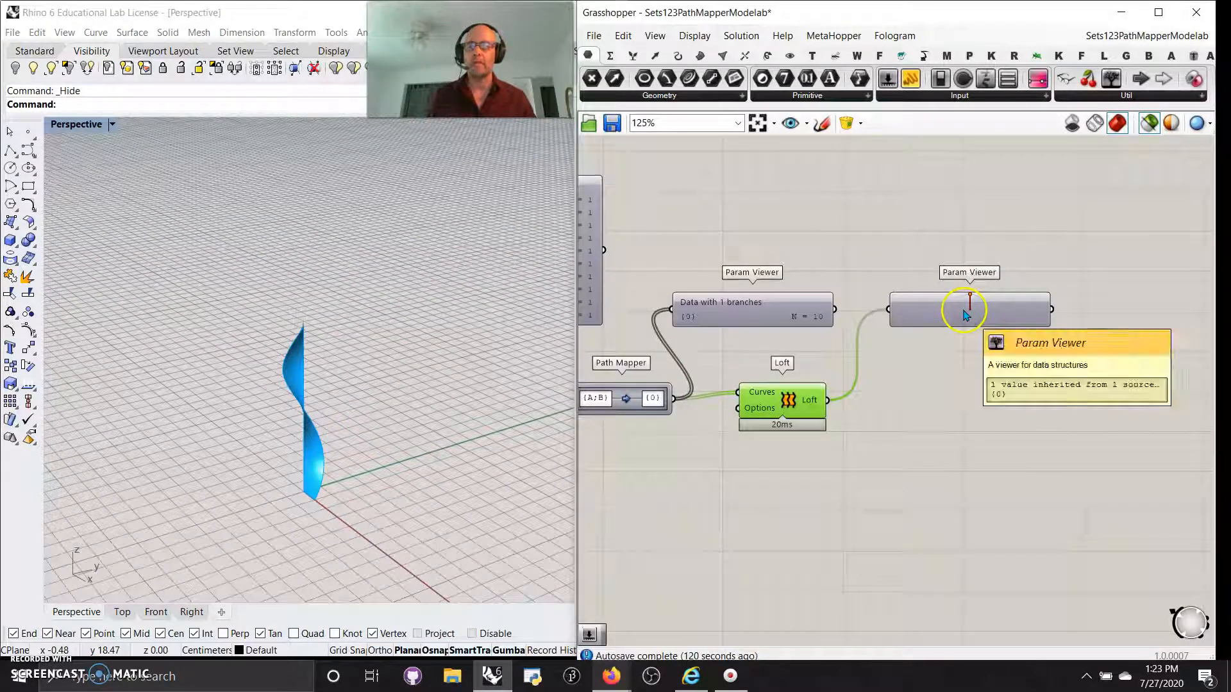
pyautogui.click(966, 314)
pyautogui.moveTo(902, 463); pyautogui.dragTo(1029, 448, button='right')
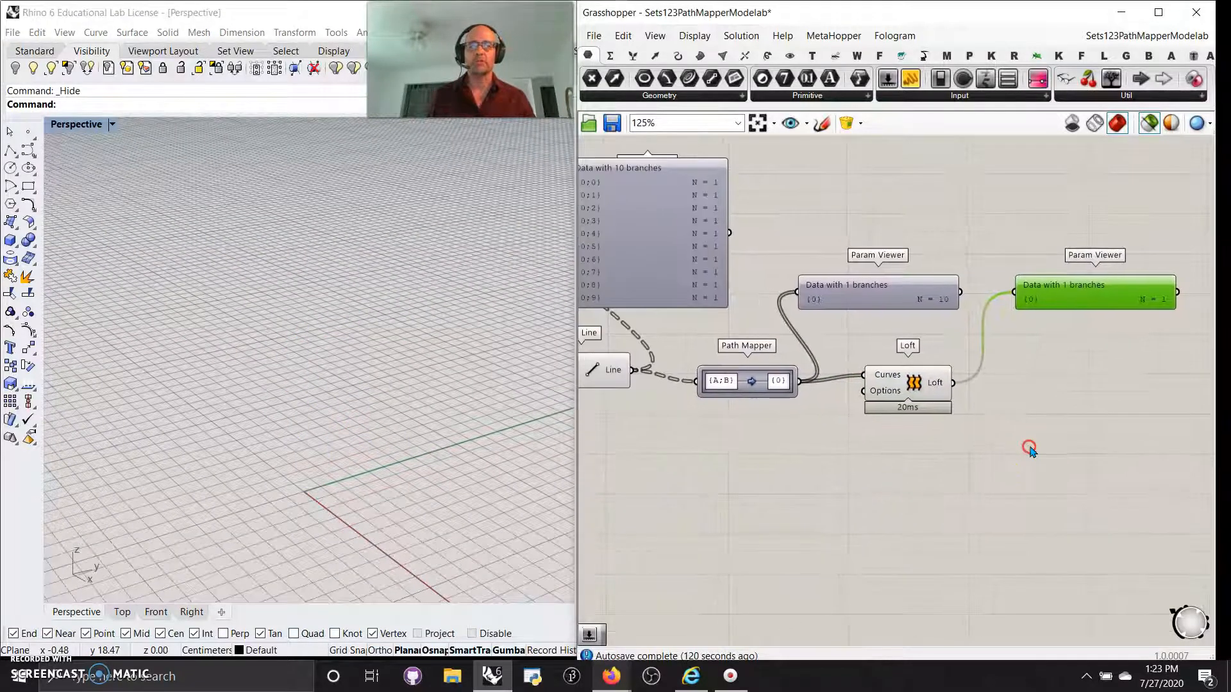
pyautogui.scroll(-5, 1028, 447)
# Survey the whole definition and bring the Data Trie(s) group into view.
pyautogui.moveTo(780, 463); pyautogui.dragTo(947, 477, button='right')
pyautogui.moveTo(749, 442); pyautogui.dragTo(945, 449, button='right')
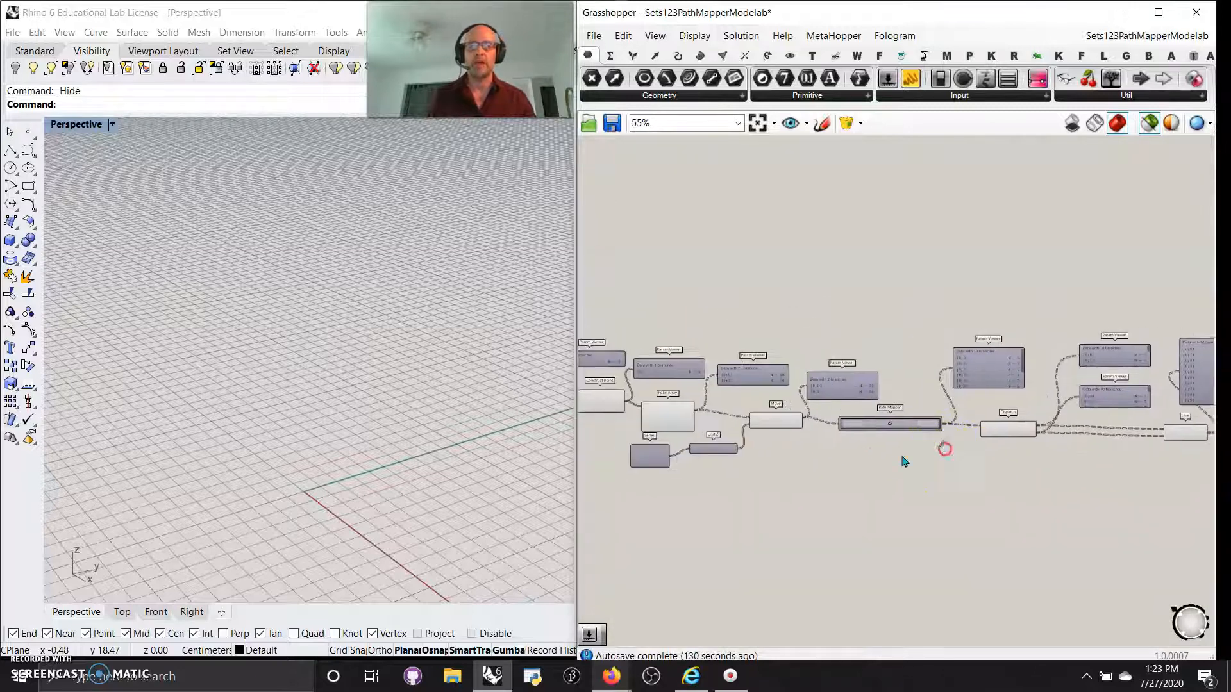
pyautogui.scroll(-2, 817, 481)
pyautogui.moveTo(754, 506); pyautogui.dragTo(1017, 329, button='right')
pyautogui.scroll(-2, 947, 452)
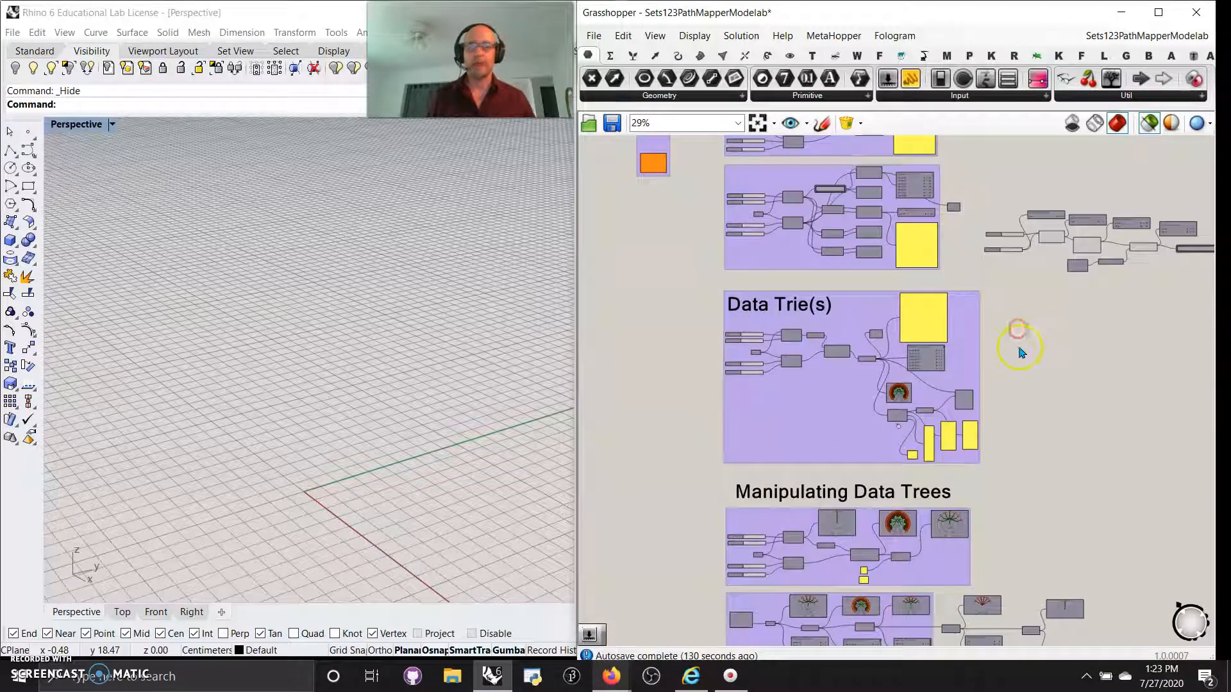
pyautogui.scroll(2, 925, 390)
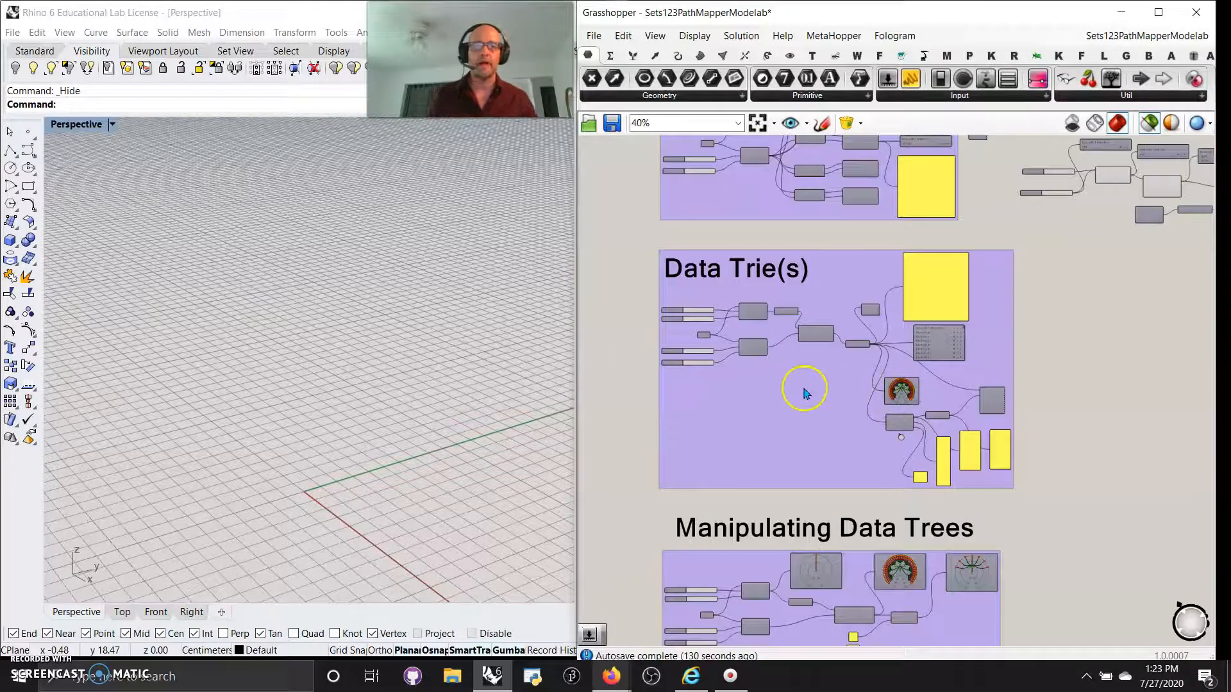
pyautogui.scroll(2, 783, 378)
pyautogui.moveTo(770, 371); pyautogui.dragTo(819, 441, button='right')
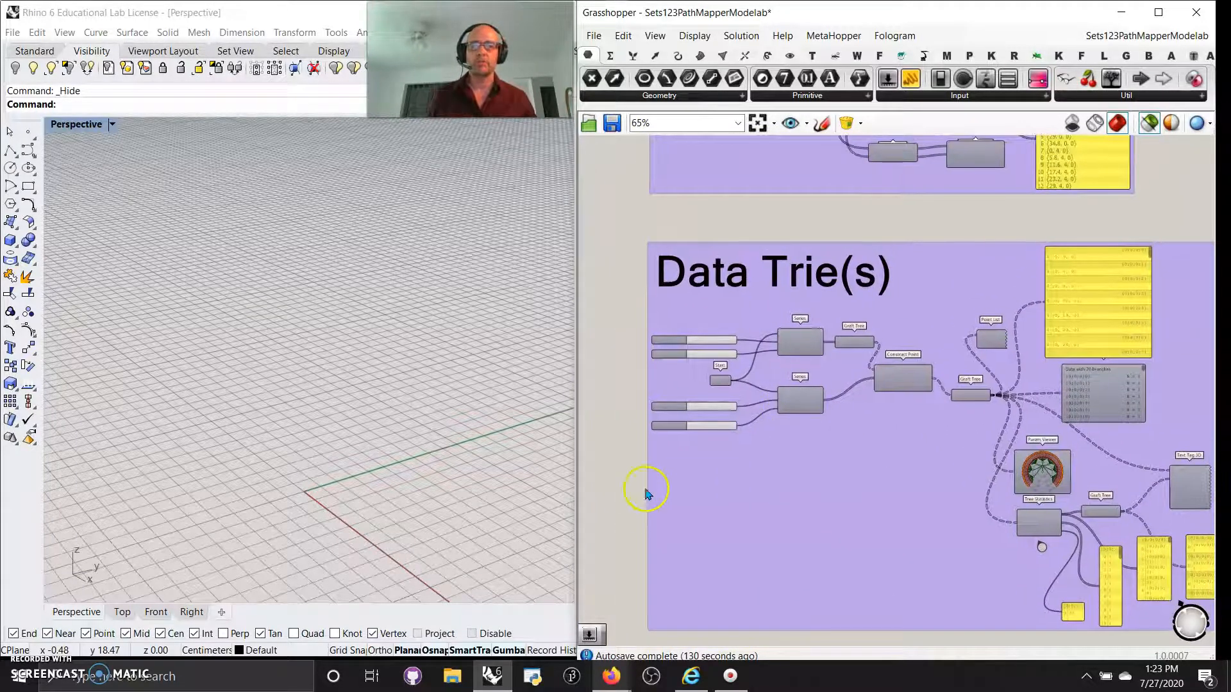
pyautogui.scroll(-5, 854, 364)
# Window-select the Data Trie(s) group components and turn their Rhino preview on.
pyautogui.moveTo(1139, 383); pyautogui.dragTo(897, 423, button='right')
pyautogui.moveTo(1110, 352); pyautogui.dragTo(648, 284)
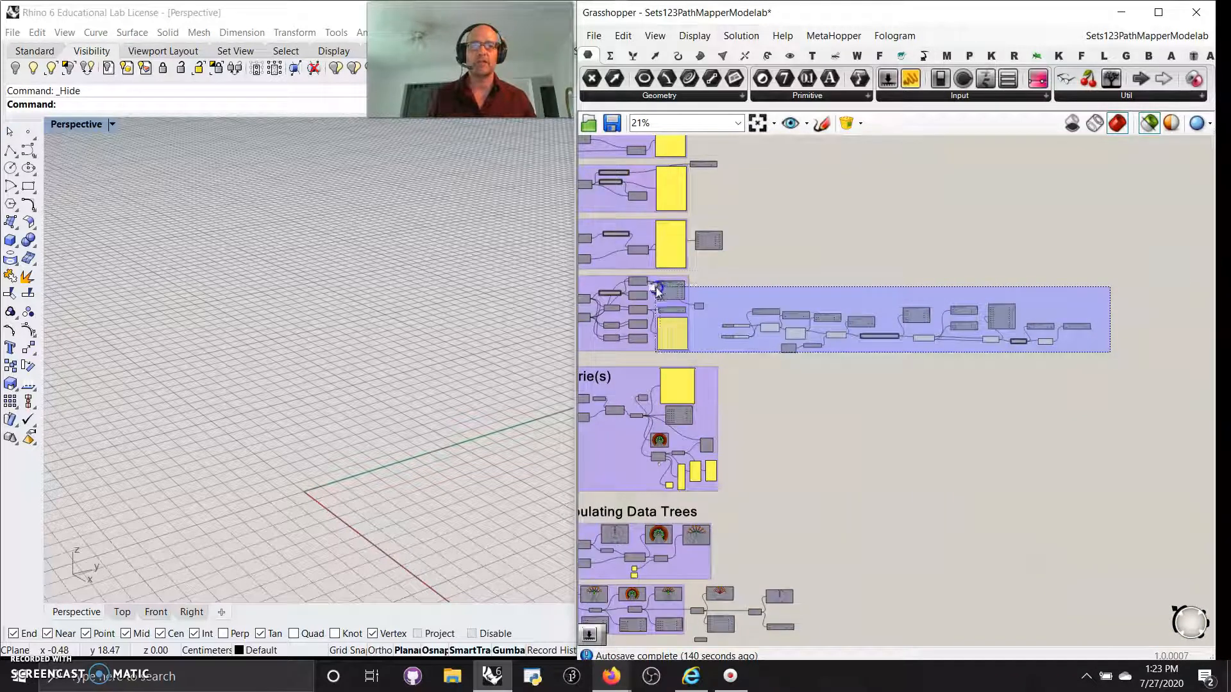
pyautogui.rightClick(861, 247)
pyautogui.click(924, 278)
pyautogui.moveTo(819, 422); pyautogui.dragTo(1022, 385, button='right')
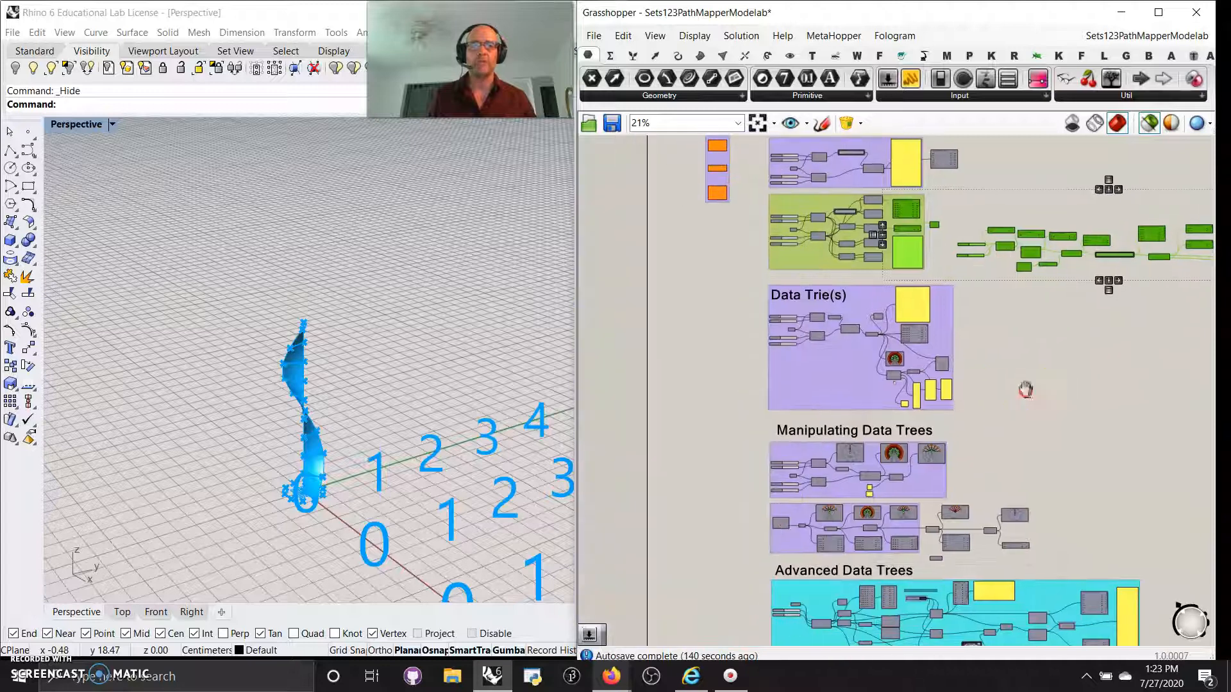
pyautogui.moveTo(968, 406); pyautogui.dragTo(720, 282)
pyautogui.rightClick(710, 300)
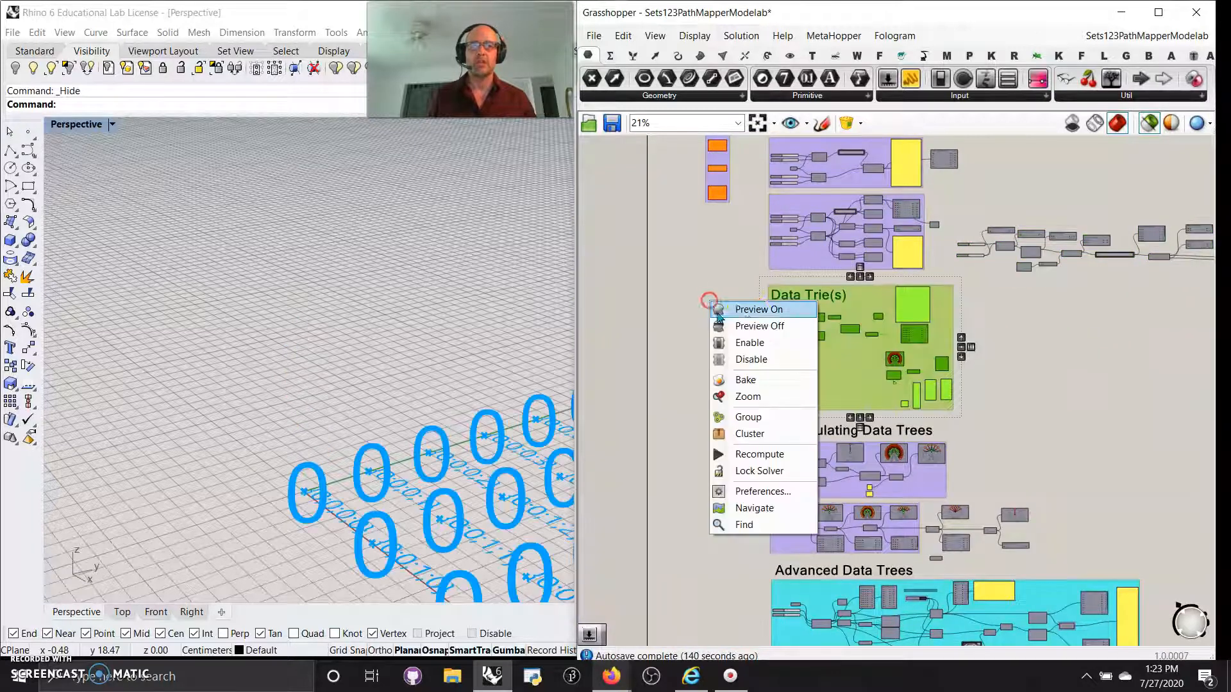
pyautogui.click(753, 310)
pyautogui.scroll(3, 847, 375)
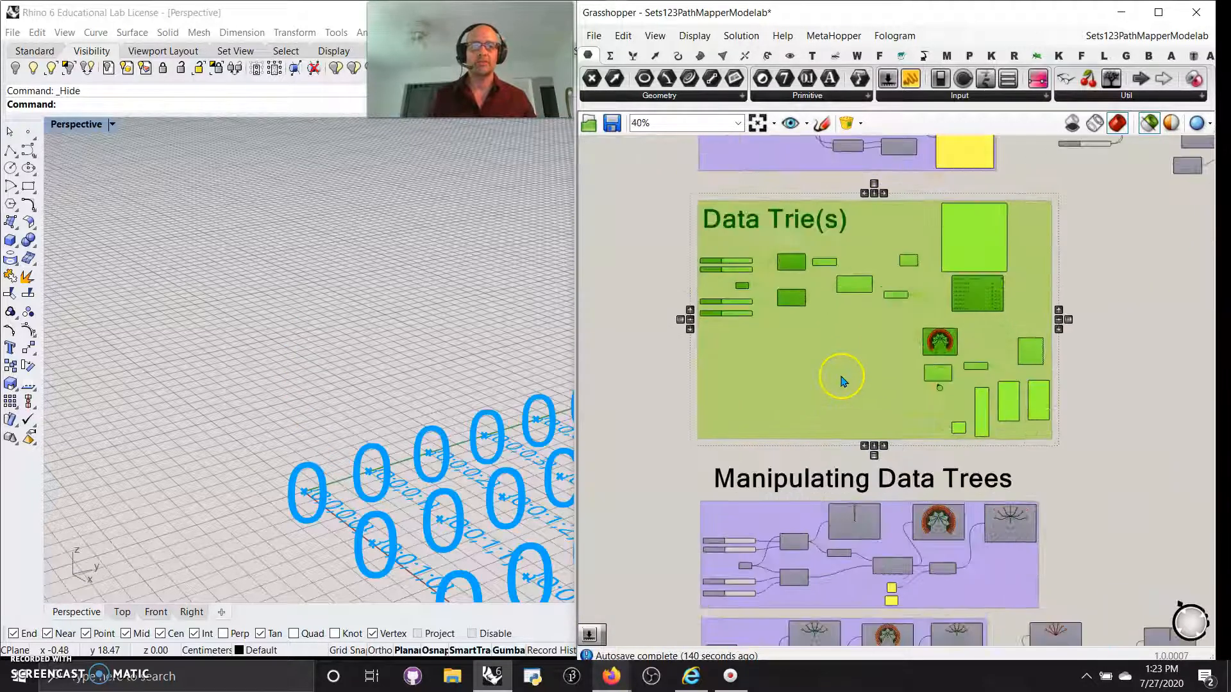
# Reselect the Data Trie(s) group and turn its Rhino preview off.
pyautogui.click(1140, 388)
pyautogui.rightClick(835, 380)
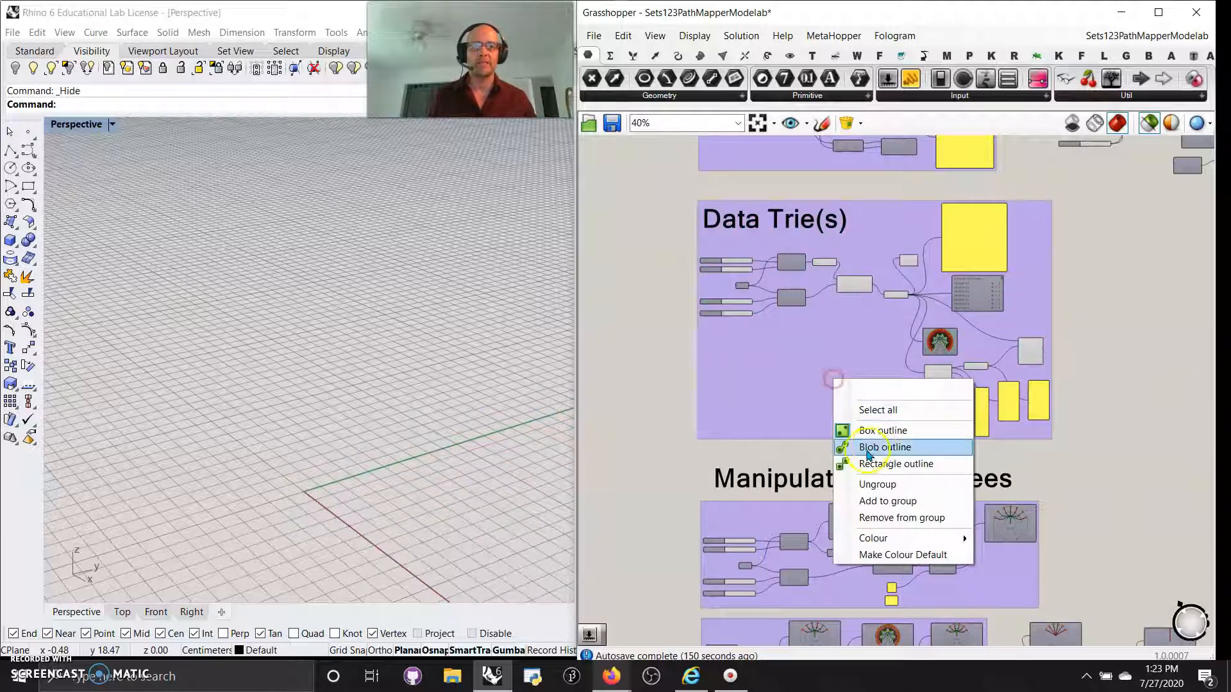
pyautogui.moveTo(786, 384); pyautogui.dragTo(783, 386)
pyautogui.rightClick(683, 394)
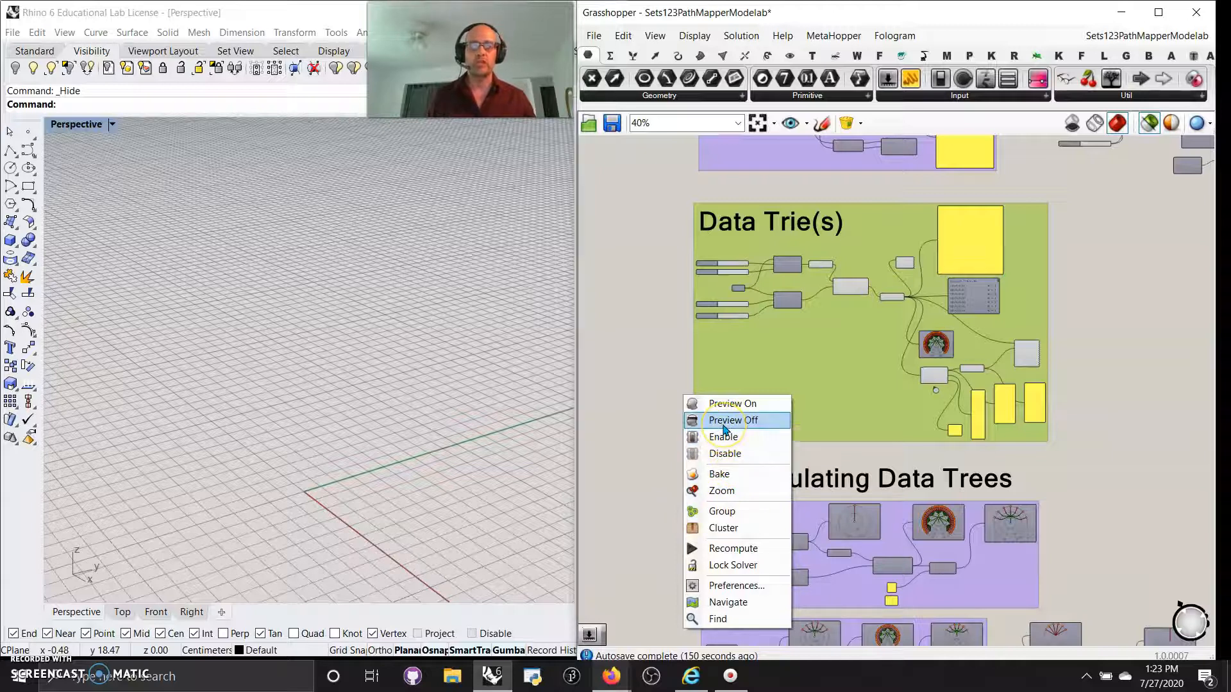
pyautogui.click(723, 403)
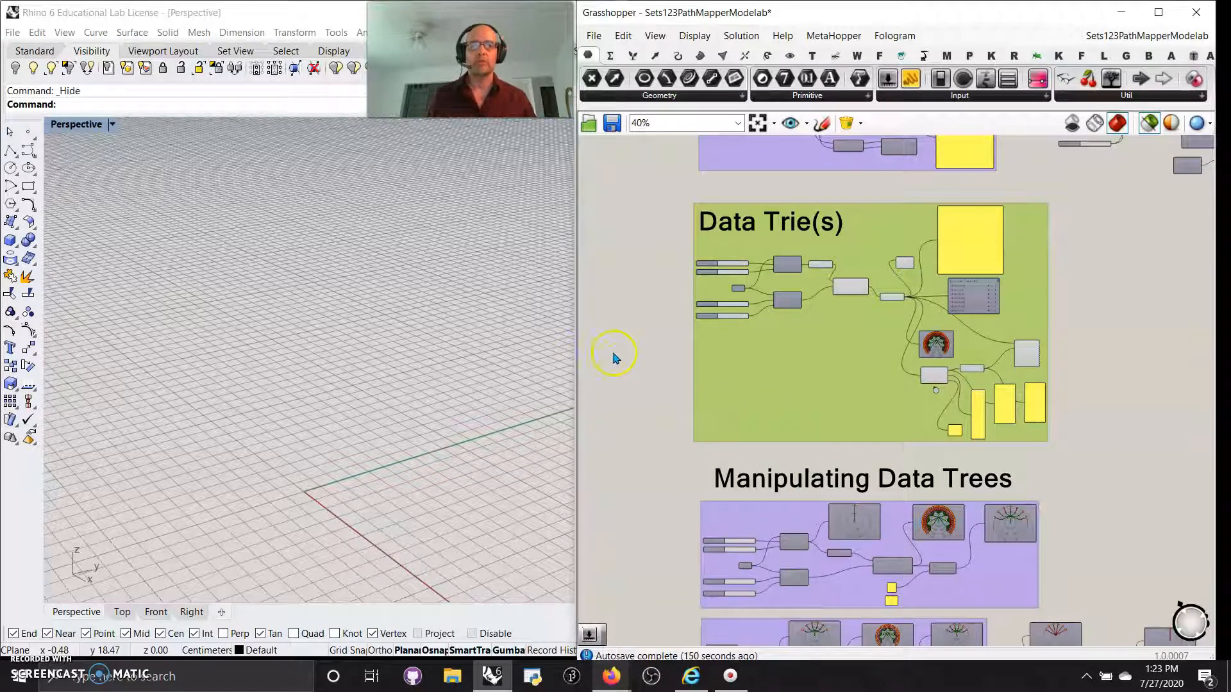
pyautogui.scroll(2, 753, 321)
# Preview Construct Point's points and the Graft Tree output in Rhino.
pyautogui.scroll(3, 859, 269)
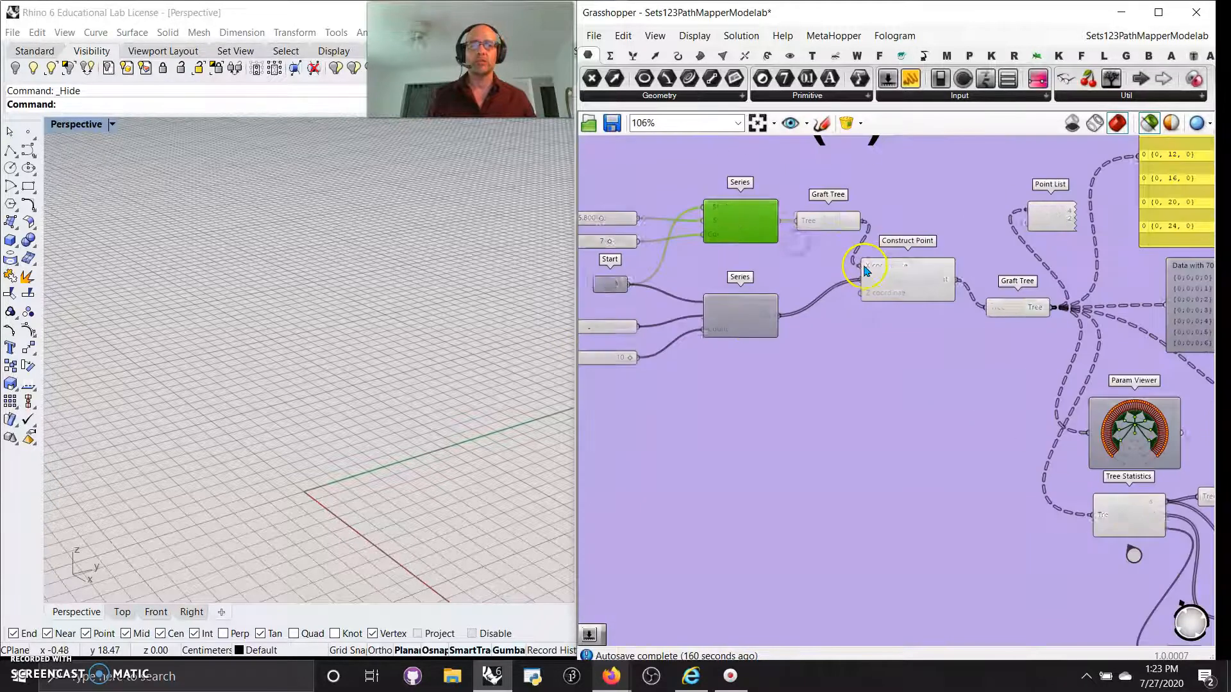
pyautogui.scroll(2, 865, 269)
pyautogui.click(964, 345)
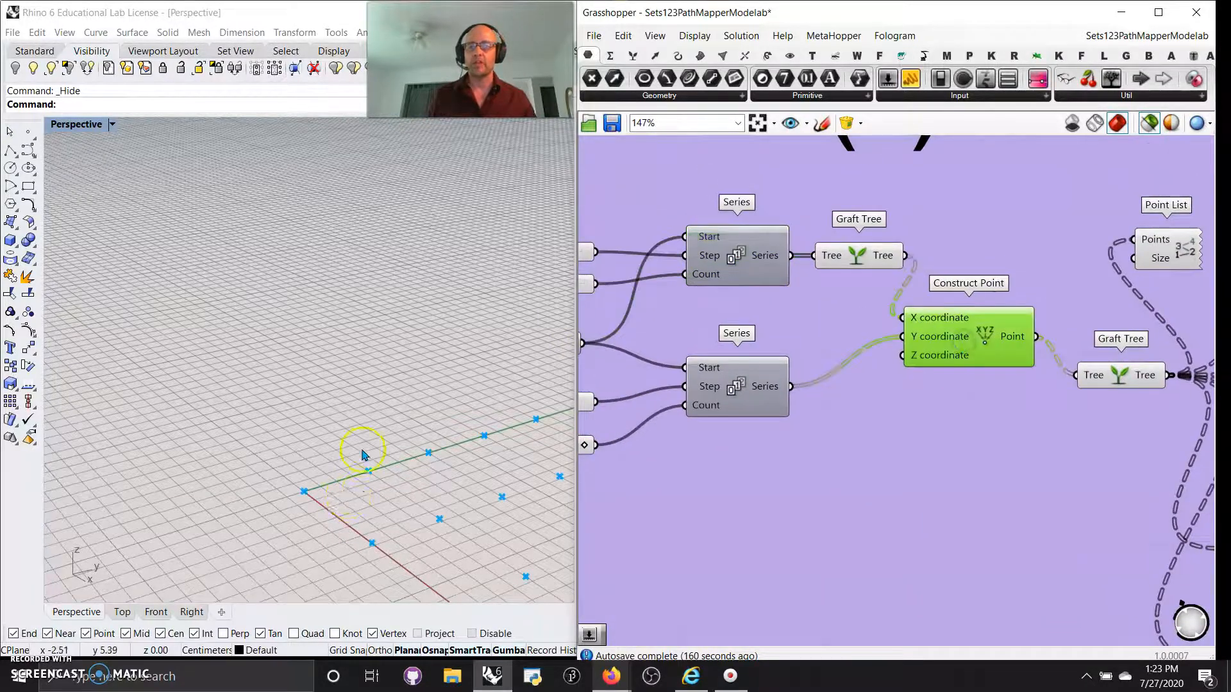
pyautogui.scroll(-3, 362, 455)
pyautogui.moveTo(1042, 460); pyautogui.dragTo(787, 489, button='right')
pyautogui.click(872, 405)
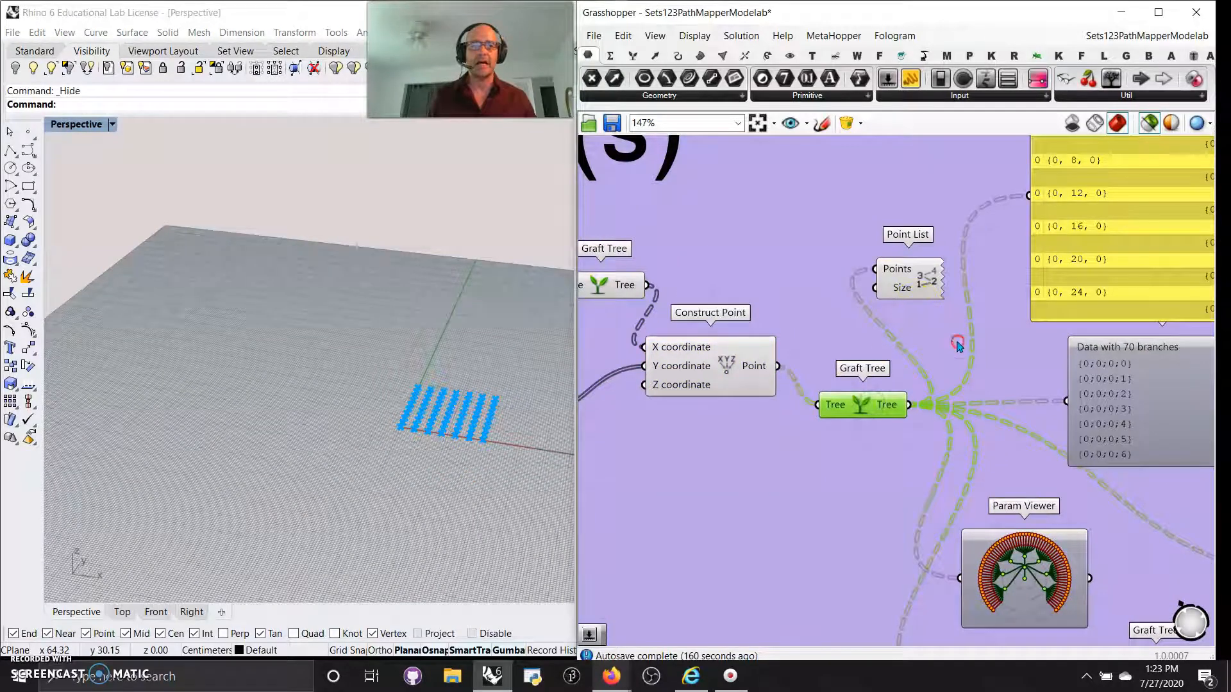
pyautogui.moveTo(958, 346); pyautogui.dragTo(904, 416, button='right')
pyautogui.click(677, 441)
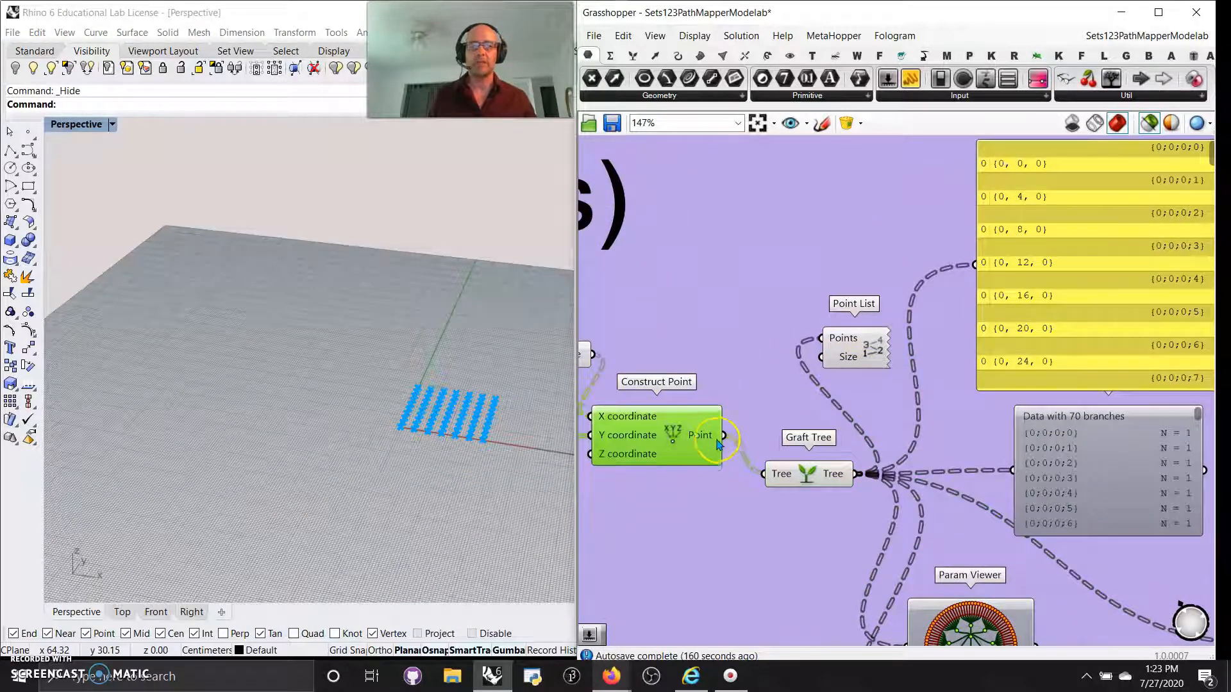
# Wire Construct Point into the yellow panel and Graft Tree, and Graft Tree into the panel.
pyautogui.moveTo(846, 367); pyautogui.dragTo(971, 268)
pyautogui.scroll(-2, 974, 341)
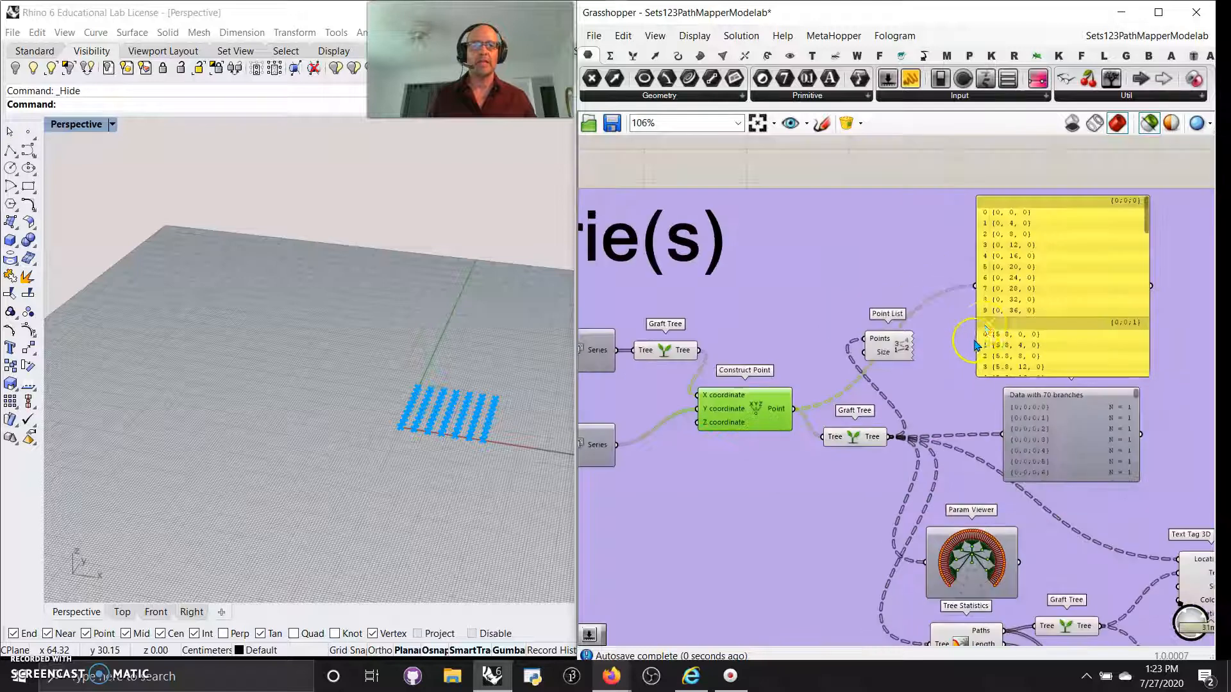
pyautogui.scroll(2, 820, 440)
pyautogui.moveTo(839, 438); pyautogui.dragTo(782, 401)
pyautogui.moveTo(920, 437); pyautogui.dragTo(1036, 228)
pyautogui.scroll(-2, 1025, 329)
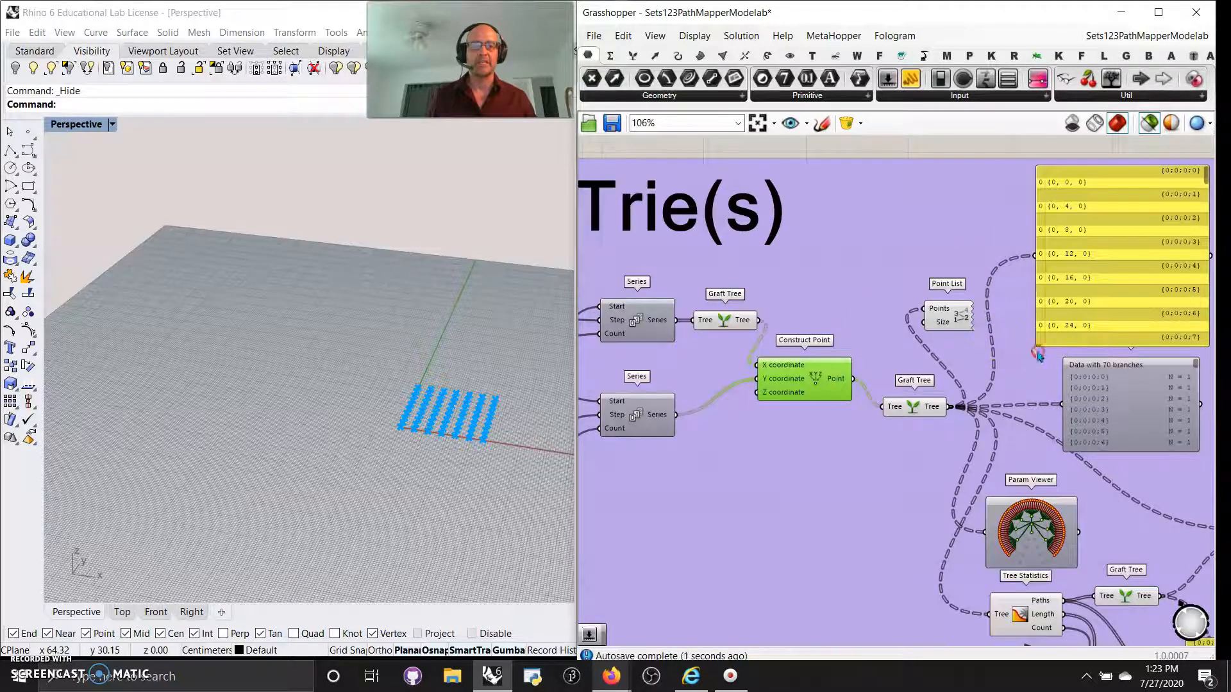
# Connect Construct Point's points to Point List's Points input, numbering each column 0 to 9.
pyautogui.moveTo(1038, 354); pyautogui.dragTo(966, 354, button='right')
pyautogui.click(876, 317)
pyautogui.scroll(9, 473, 440)
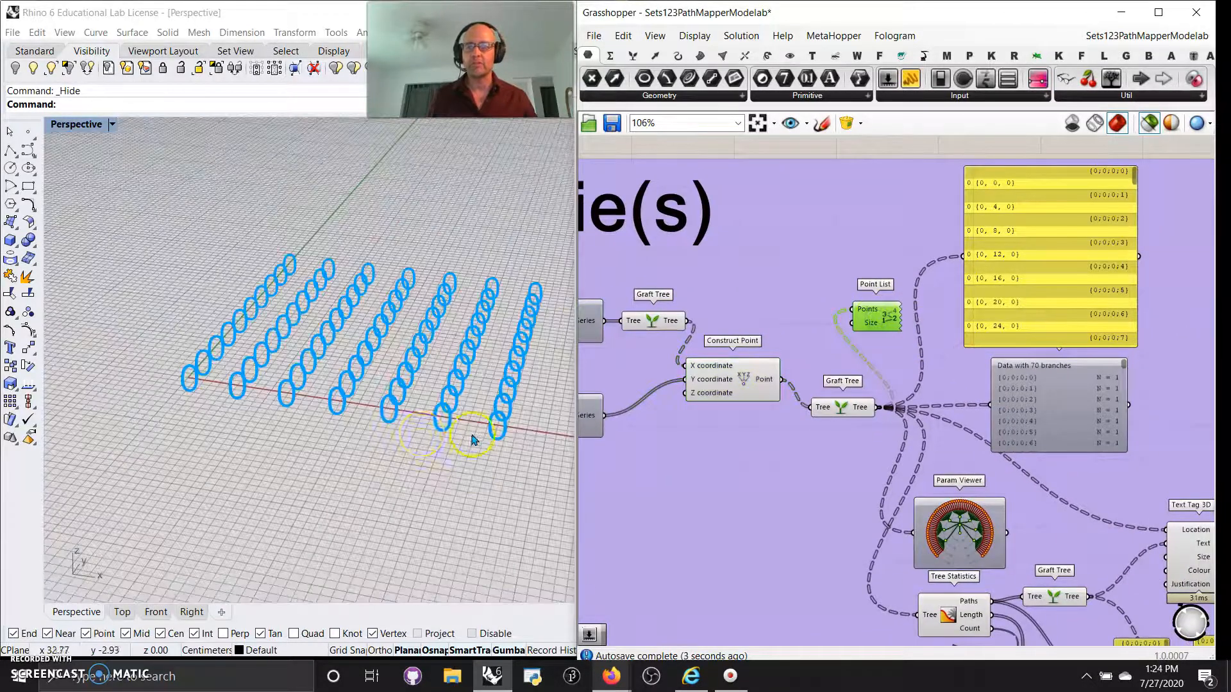
pyautogui.scroll(3, 449, 448)
pyautogui.moveTo(731, 476); pyautogui.dragTo(854, 489, button='right')
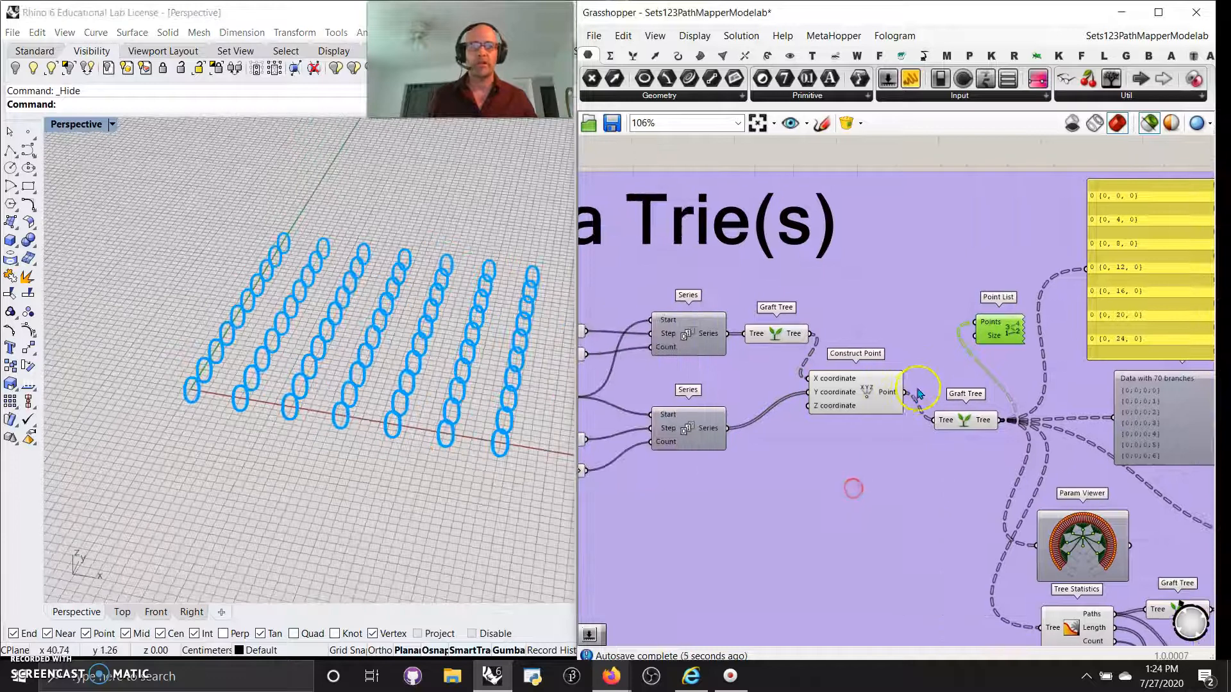
pyautogui.moveTo(974, 332); pyautogui.dragTo(975, 322)
pyautogui.click(392, 423)
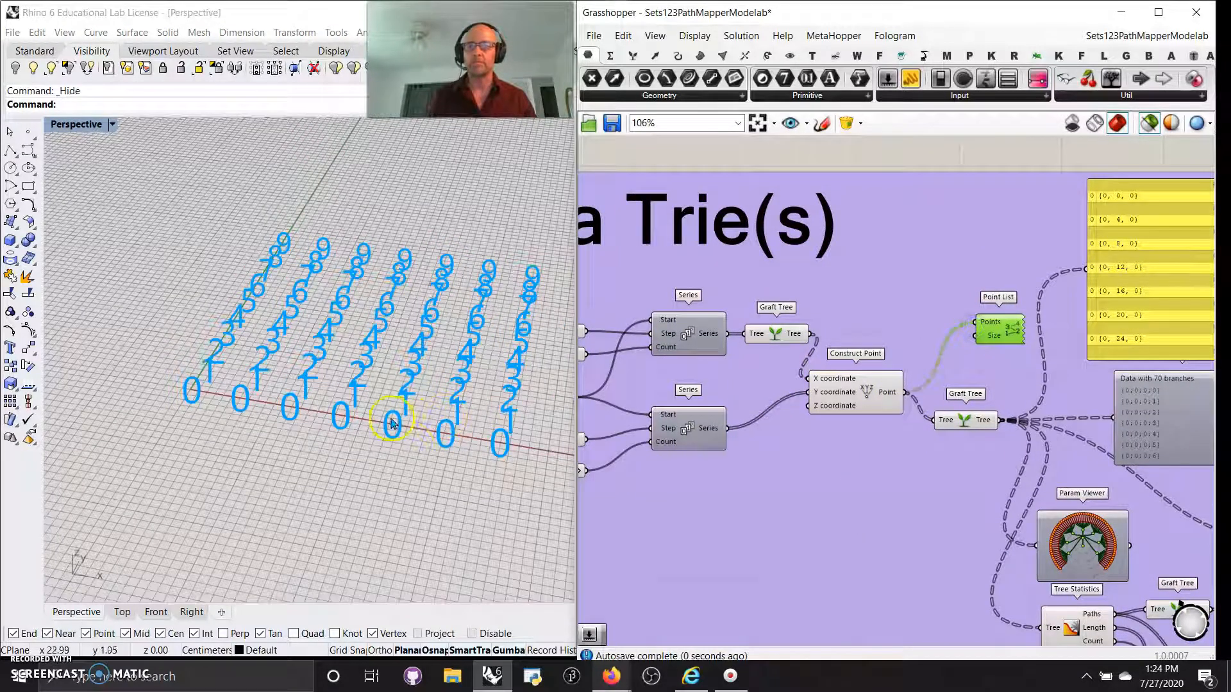
pyautogui.moveTo(902, 522); pyautogui.dragTo(648, 393, button='right')
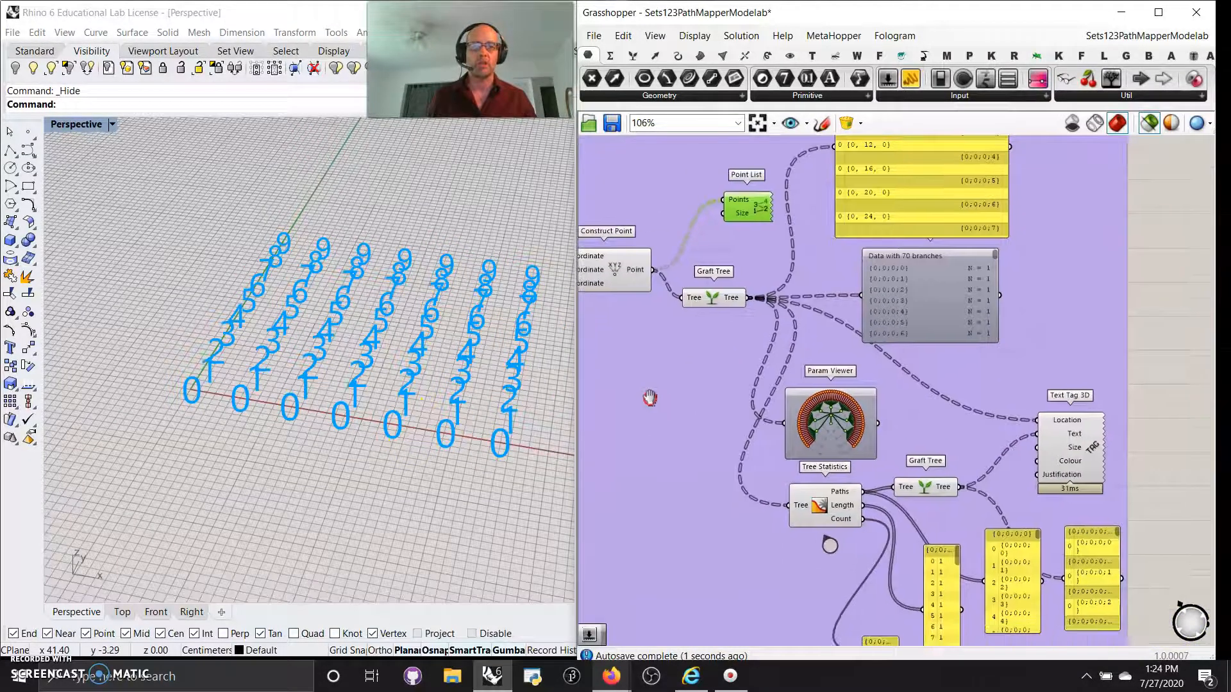
pyautogui.scroll(3, 829, 435)
pyautogui.click(829, 434)
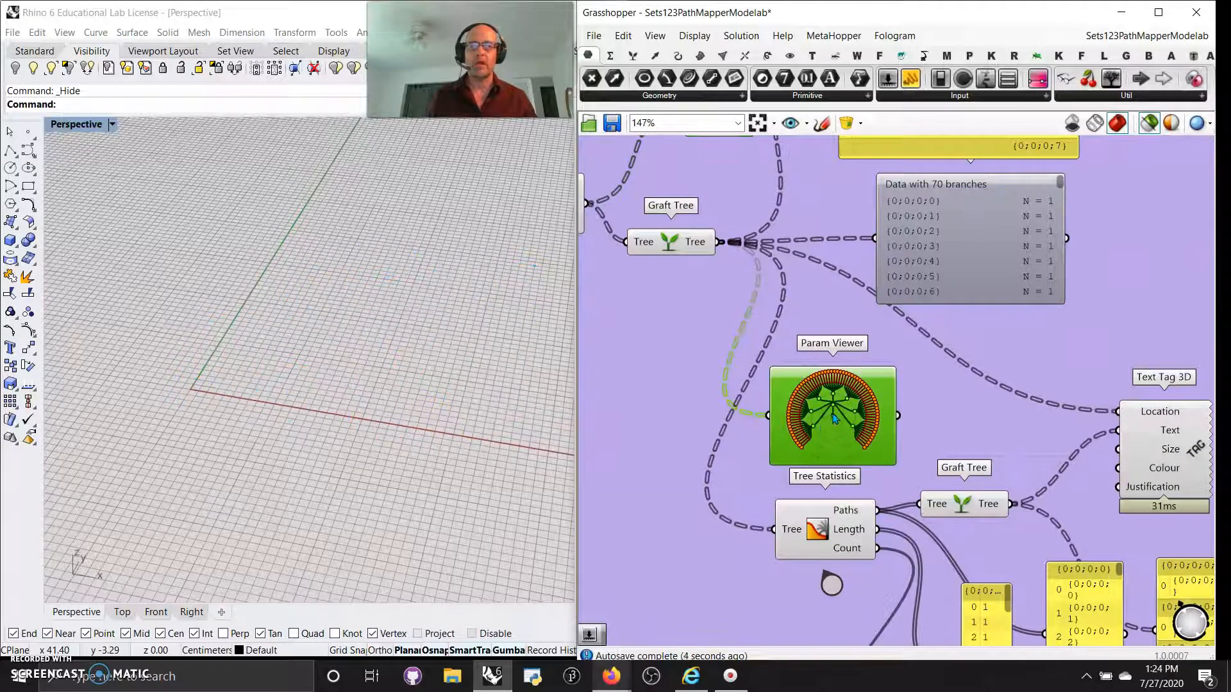
# Switch the Param Viewer to a text list of branches.
pyautogui.scroll(2, 835, 418)
pyautogui.doubleClick(837, 420)
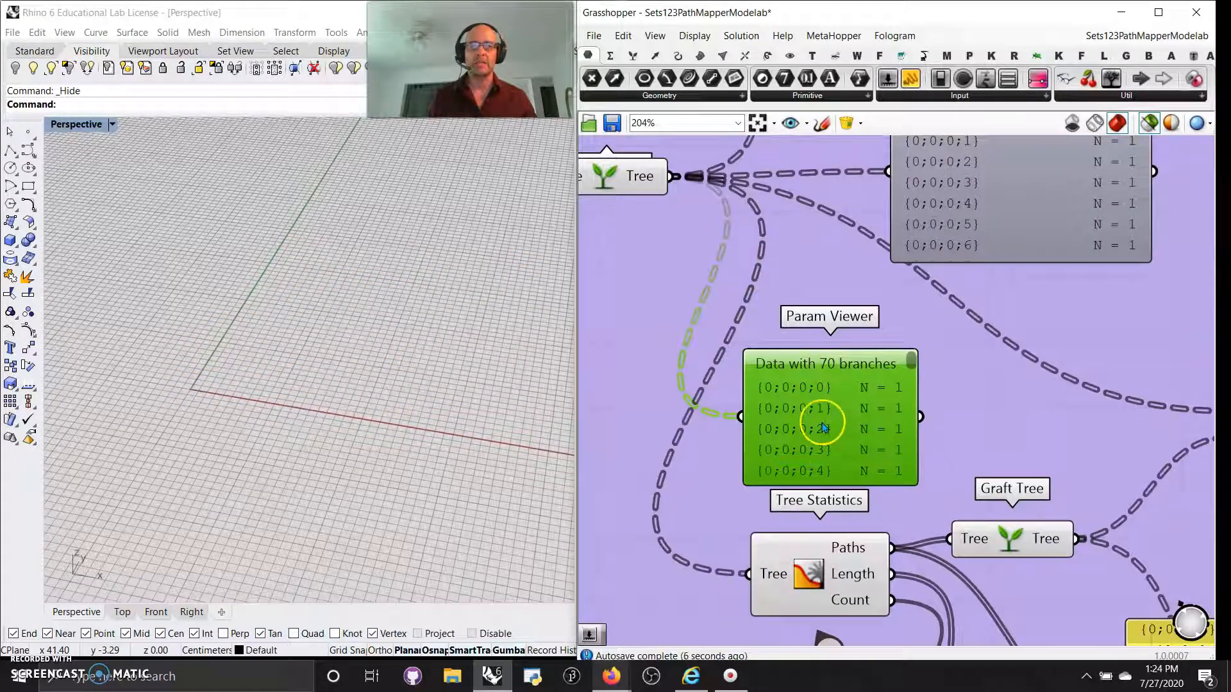
pyautogui.click(972, 424)
# Remove the group surrounding the Tree Statistics components.
pyautogui.scroll(-2, 847, 415)
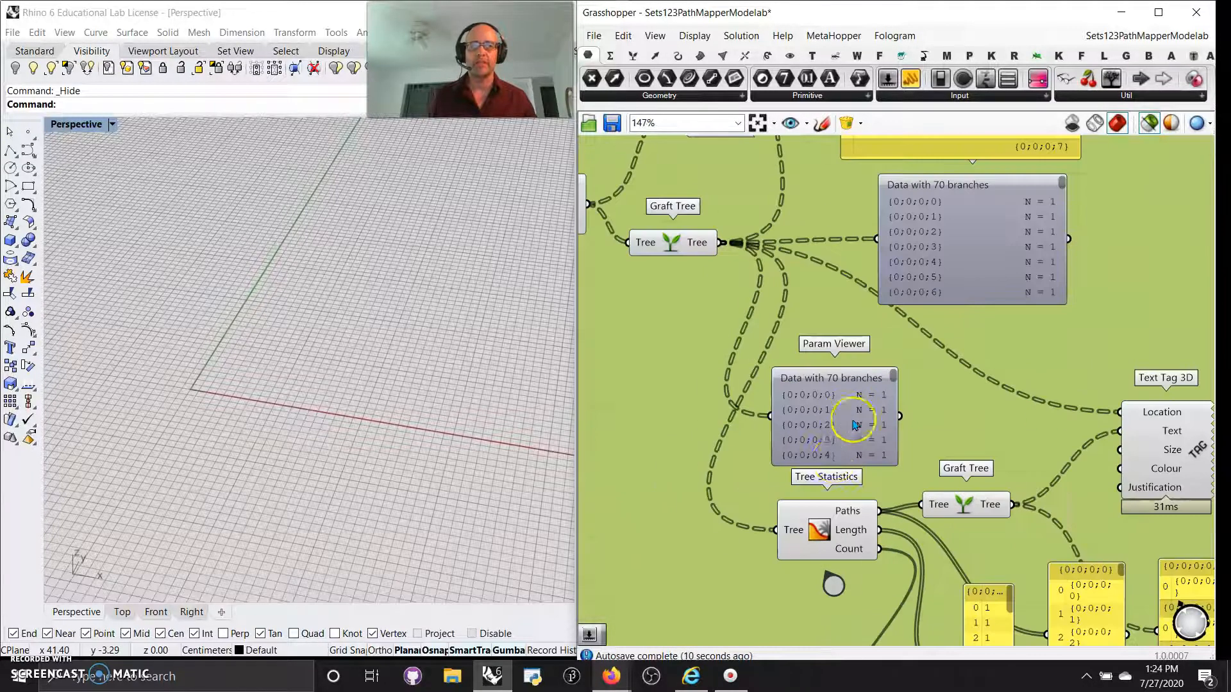
pyautogui.click(825, 534)
pyautogui.moveTo(716, 541); pyautogui.dragTo(711, 440, button='right')
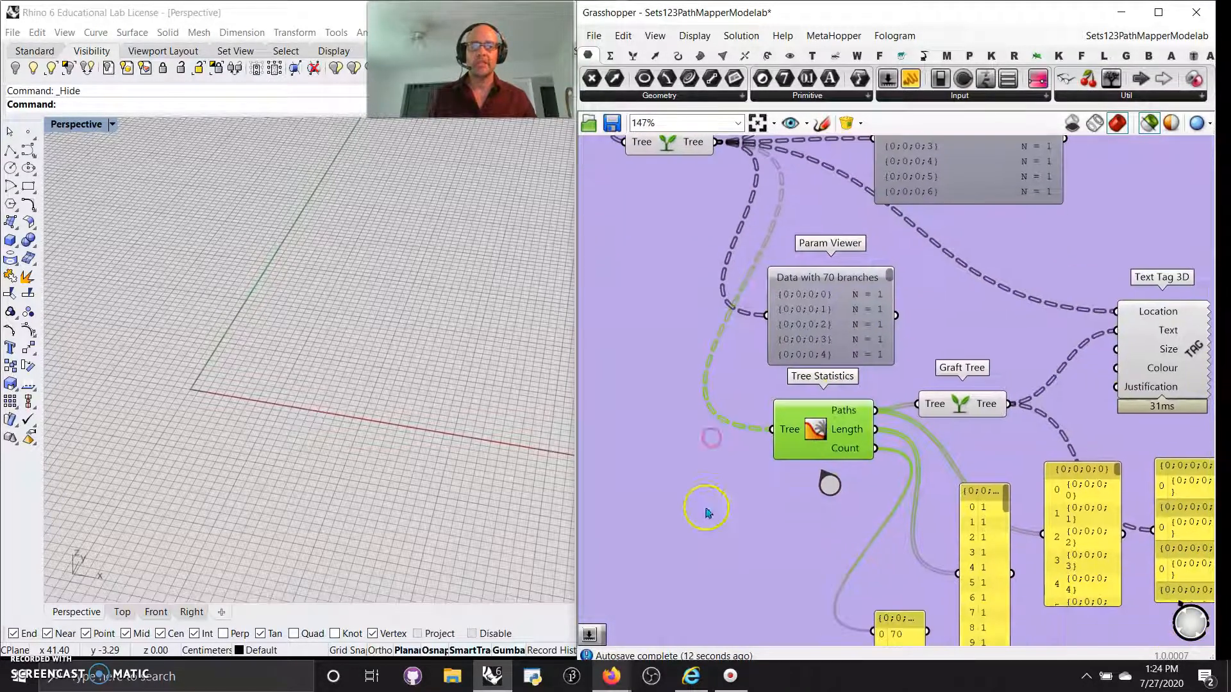
pyautogui.rightClick(706, 508)
pyautogui.click(750, 579)
pyautogui.scroll(2, 794, 439)
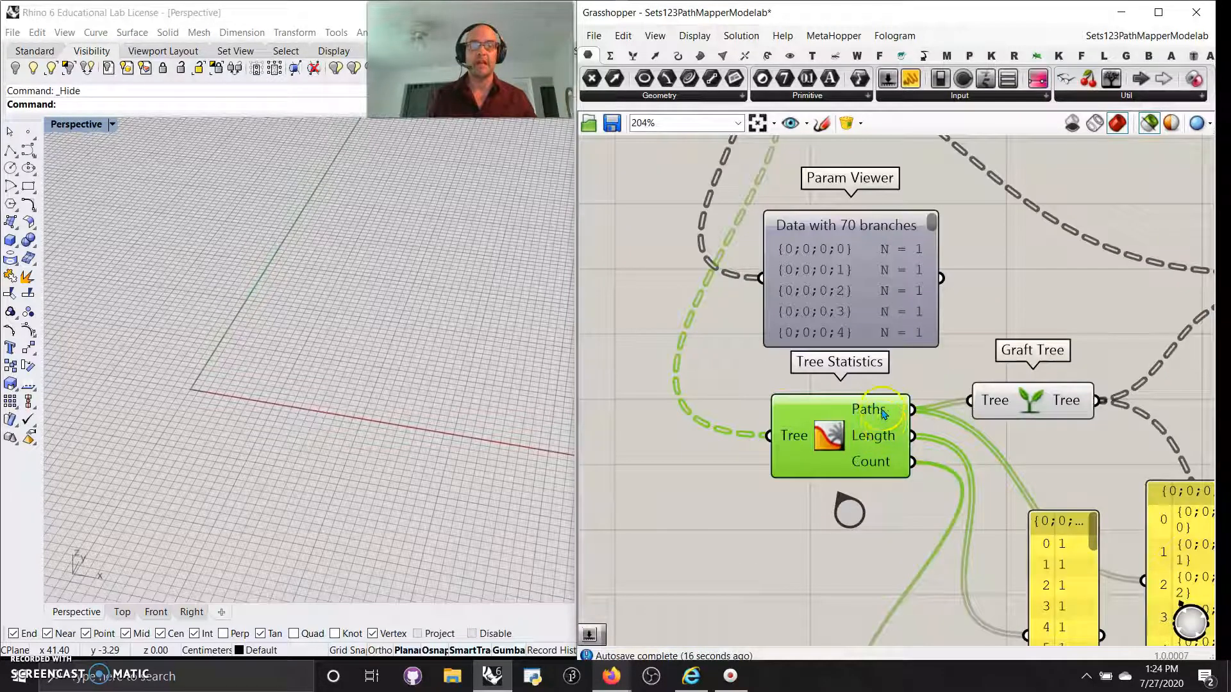
# Widen and rearrange the yellow output panels so full paths like {0;0;0;0} fit.
pyautogui.moveTo(884, 440); pyautogui.dragTo(759, 379, button='right')
pyautogui.moveTo(860, 484); pyautogui.dragTo(769, 398, button='right')
pyautogui.scroll(-2, 818, 401)
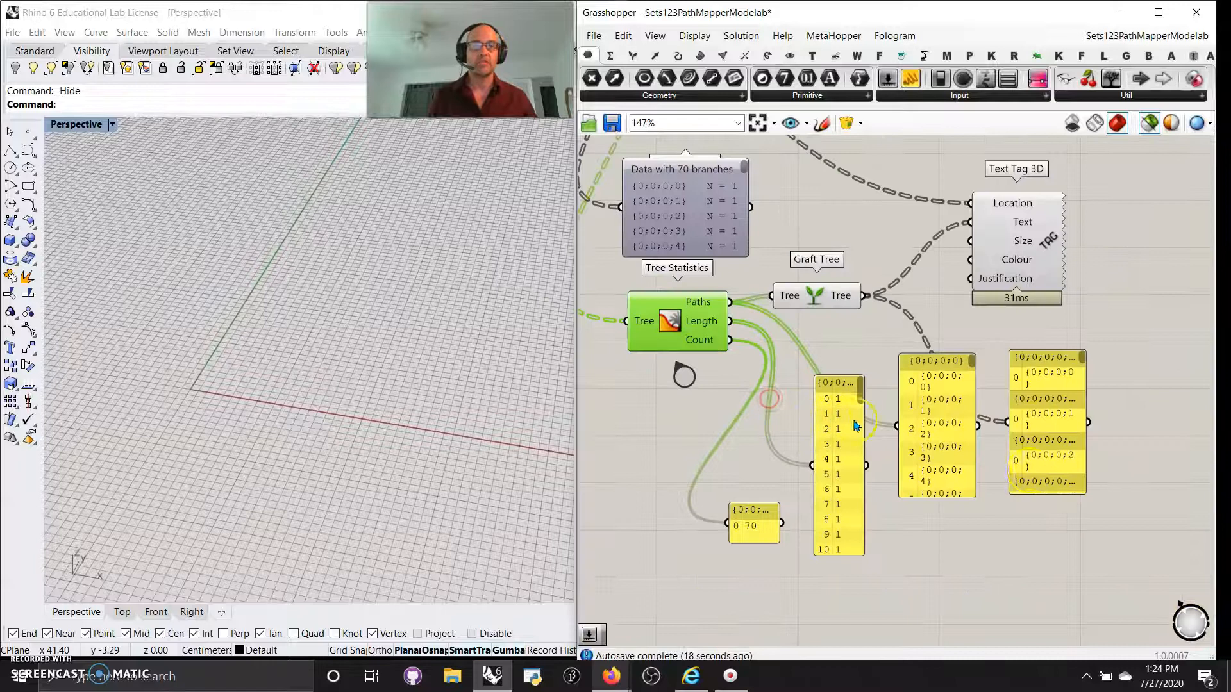
pyautogui.moveTo(1080, 463); pyautogui.dragTo(1195, 466)
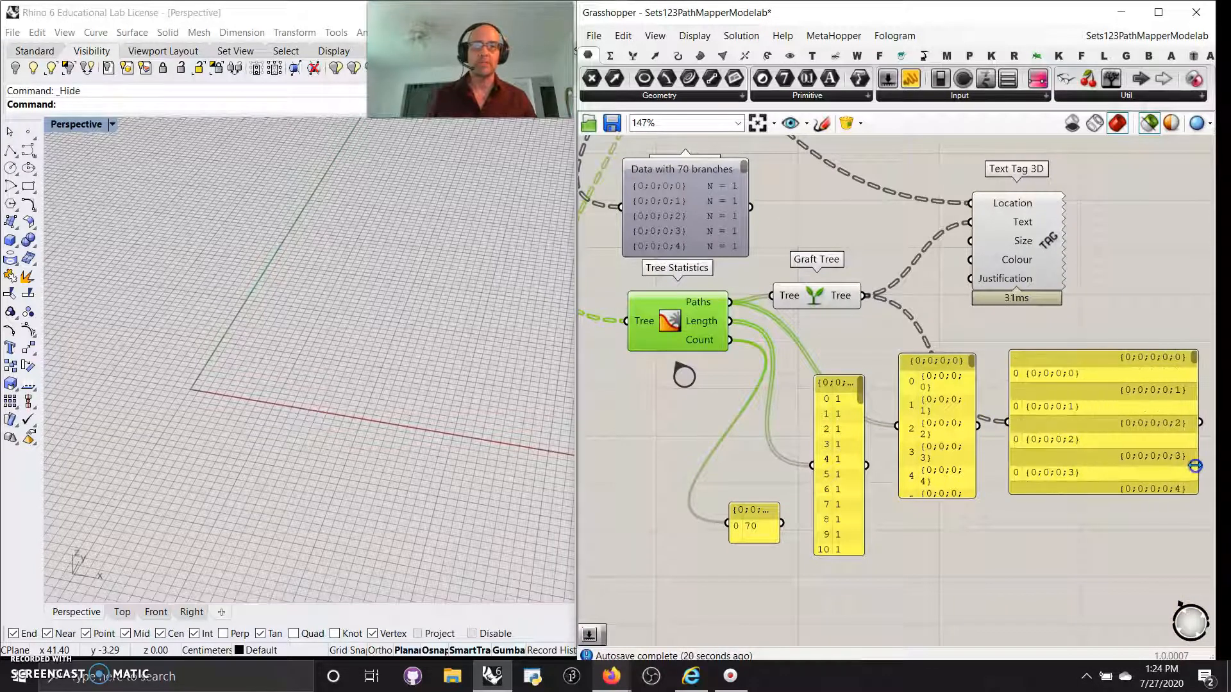
pyautogui.moveTo(973, 470); pyautogui.dragTo(1066, 480)
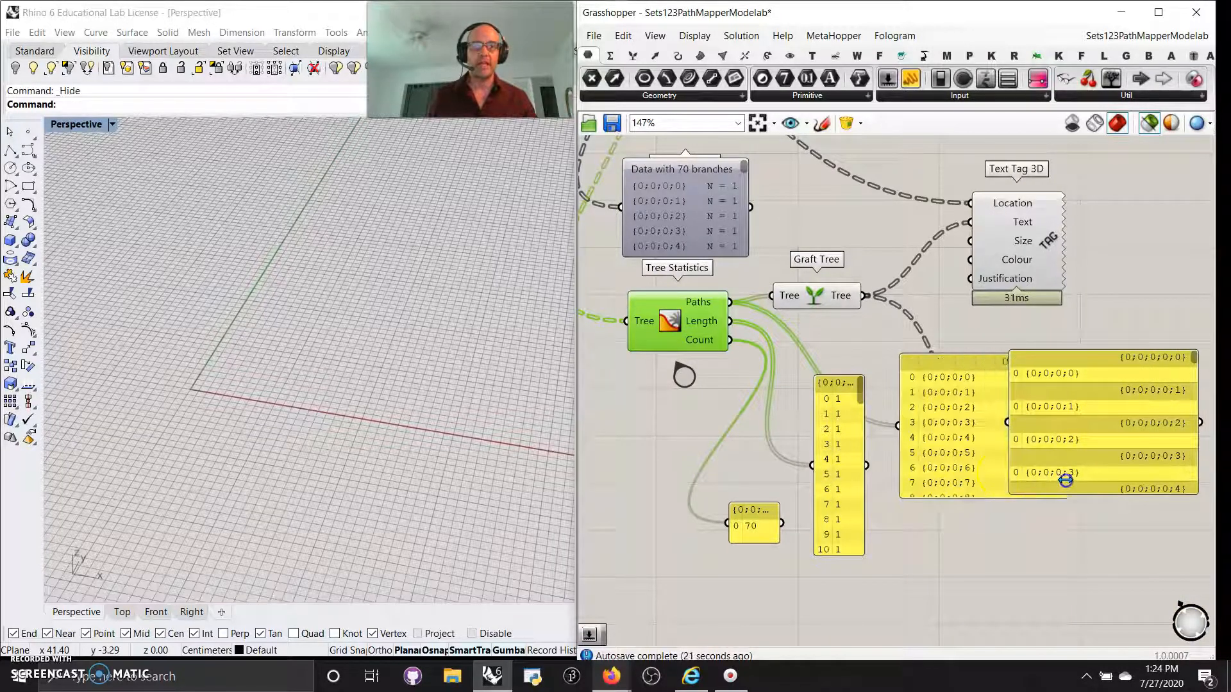
pyautogui.moveTo(962, 473); pyautogui.dragTo(954, 618)
pyautogui.moveTo(860, 460); pyautogui.dragTo(891, 451)
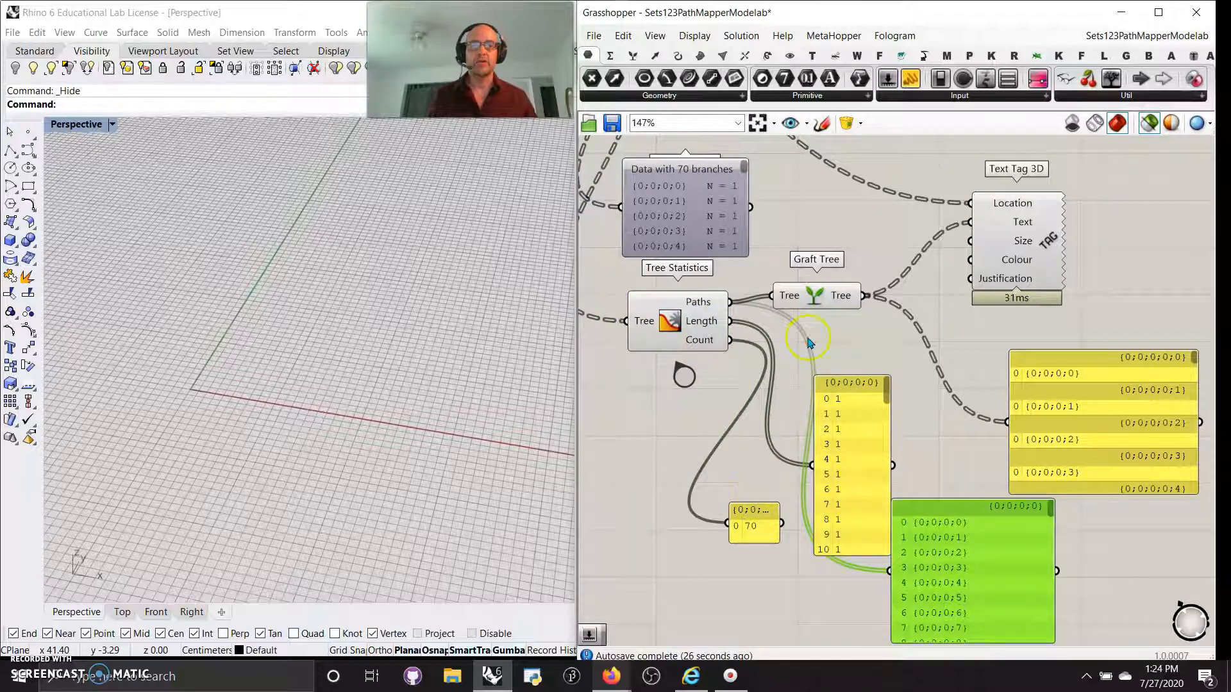
# Preview the Text Tag 3D branch-path labels on the grid points and orbit Rhino to read them.
pyautogui.moveTo(810, 343); pyautogui.dragTo(800, 450, button='right')
pyautogui.click(1001, 357)
pyautogui.moveTo(360, 408); pyautogui.dragTo(448, 417, button='right')
pyautogui.scroll(7, 380, 357)
pyautogui.scroll(3, 380, 357)
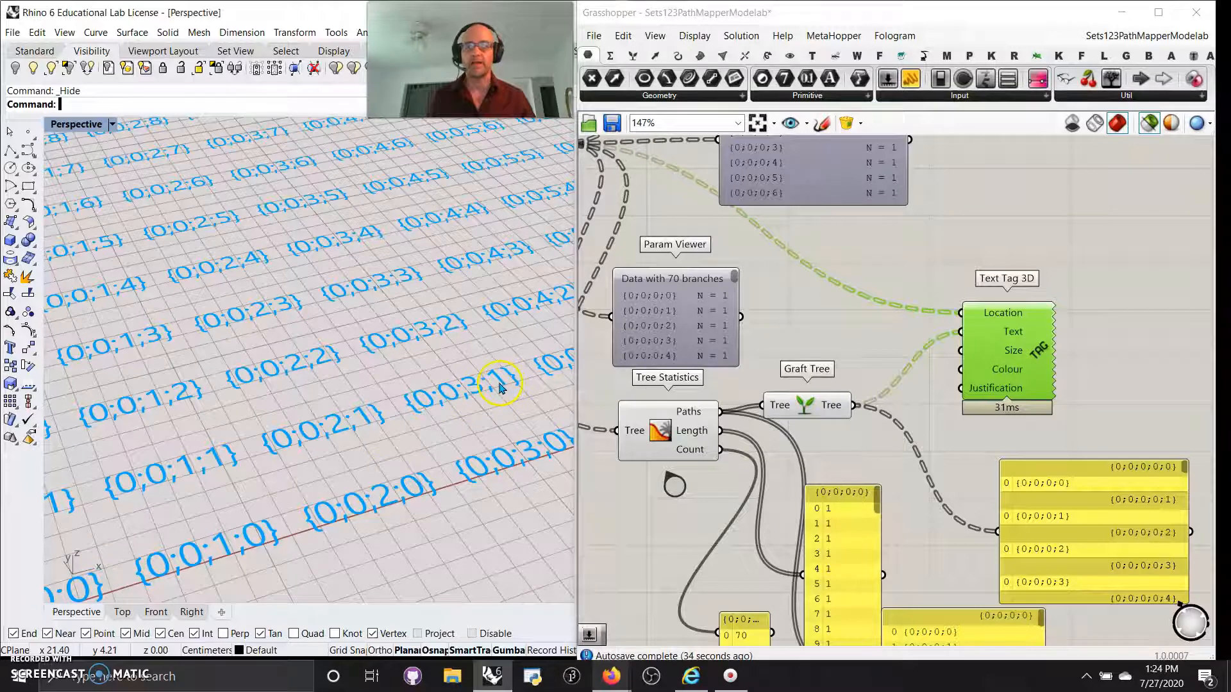
pyautogui.scroll(-9, 498, 388)
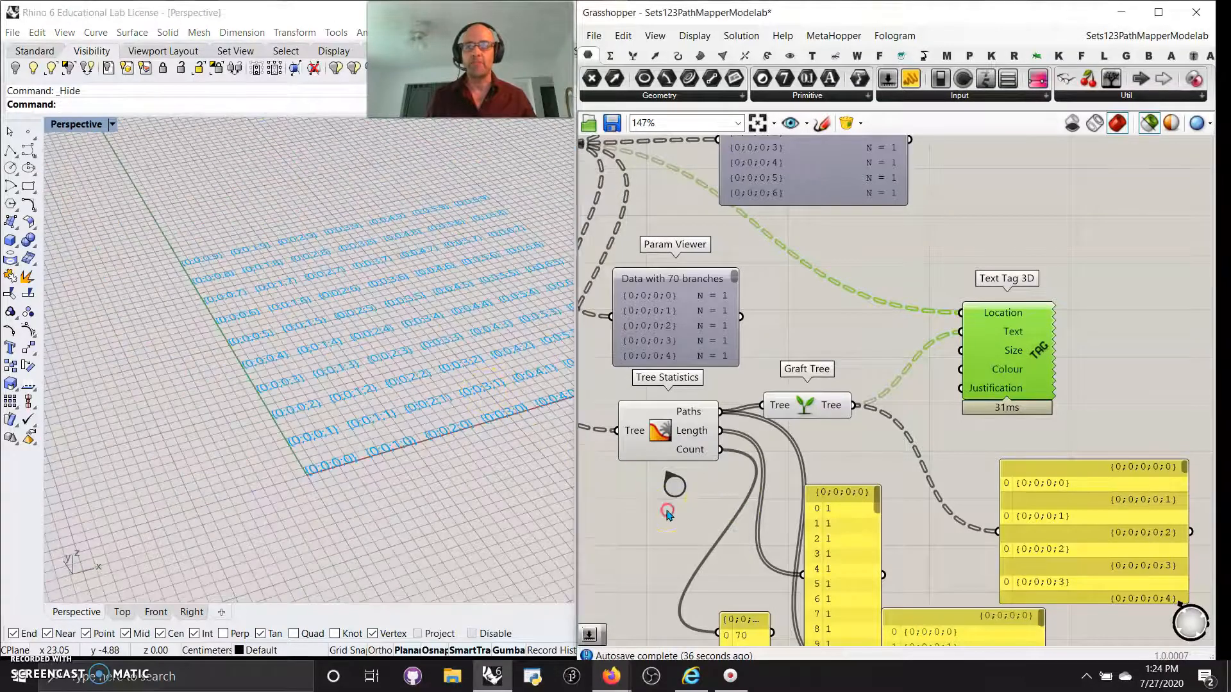
pyautogui.moveTo(672, 509); pyautogui.dragTo(769, 502, button='right')
pyautogui.scroll(4, 403, 387)
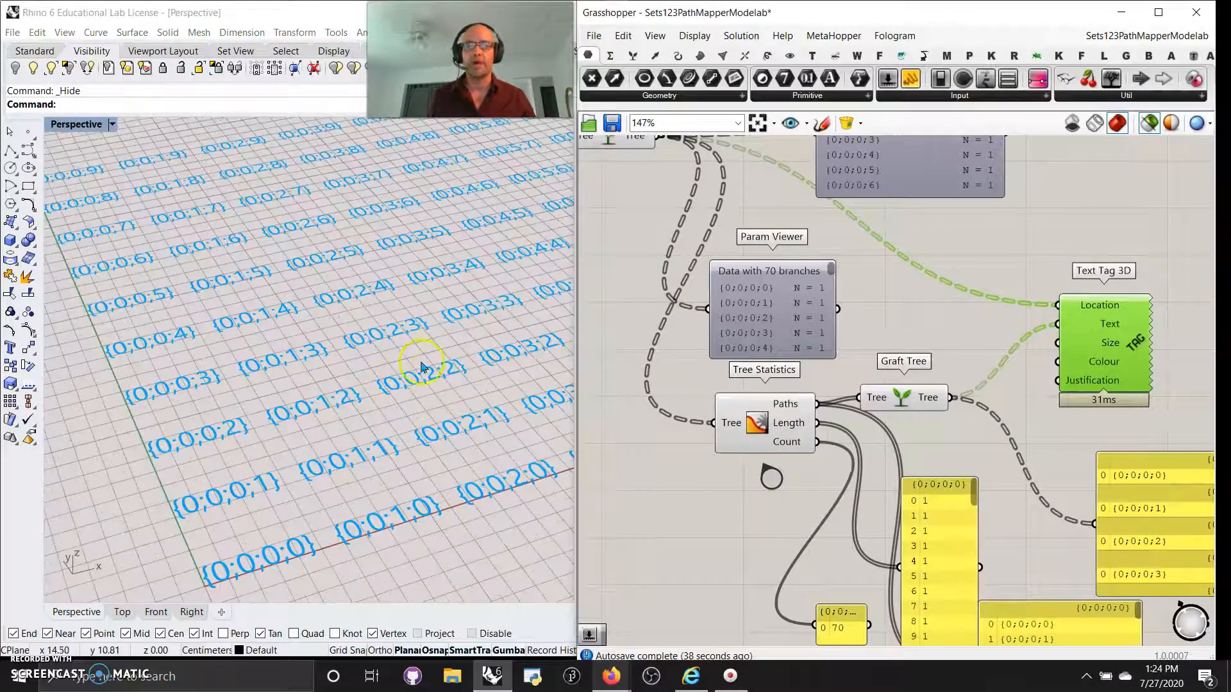
pyautogui.moveTo(683, 522); pyautogui.dragTo(783, 452, button='right')
pyautogui.scroll(-5, 754, 424)
pyautogui.scroll(3, 810, 454)
pyautogui.moveTo(712, 388); pyautogui.dragTo(874, 500, button='right')
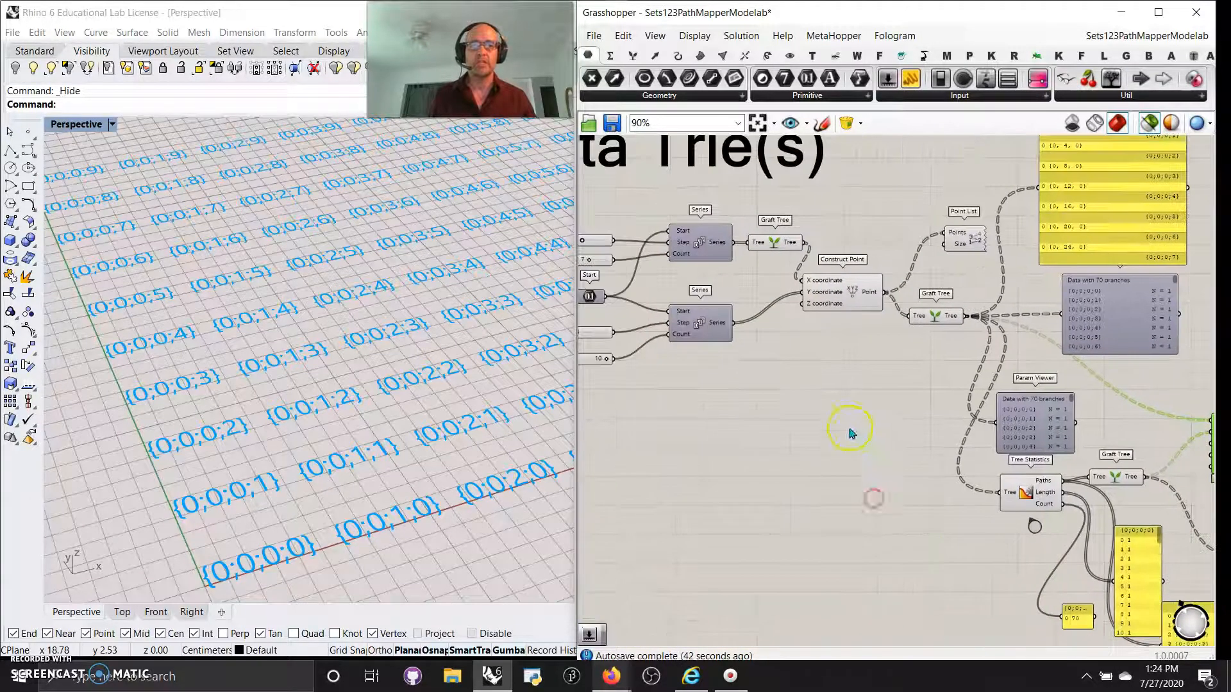
# Show the Sets tab with the full Tree component panel expanded.
pyautogui.moveTo(802, 408); pyautogui.dragTo(934, 413, button='right')
pyautogui.moveTo(1009, 467); pyautogui.dragTo(895, 411, button='right')
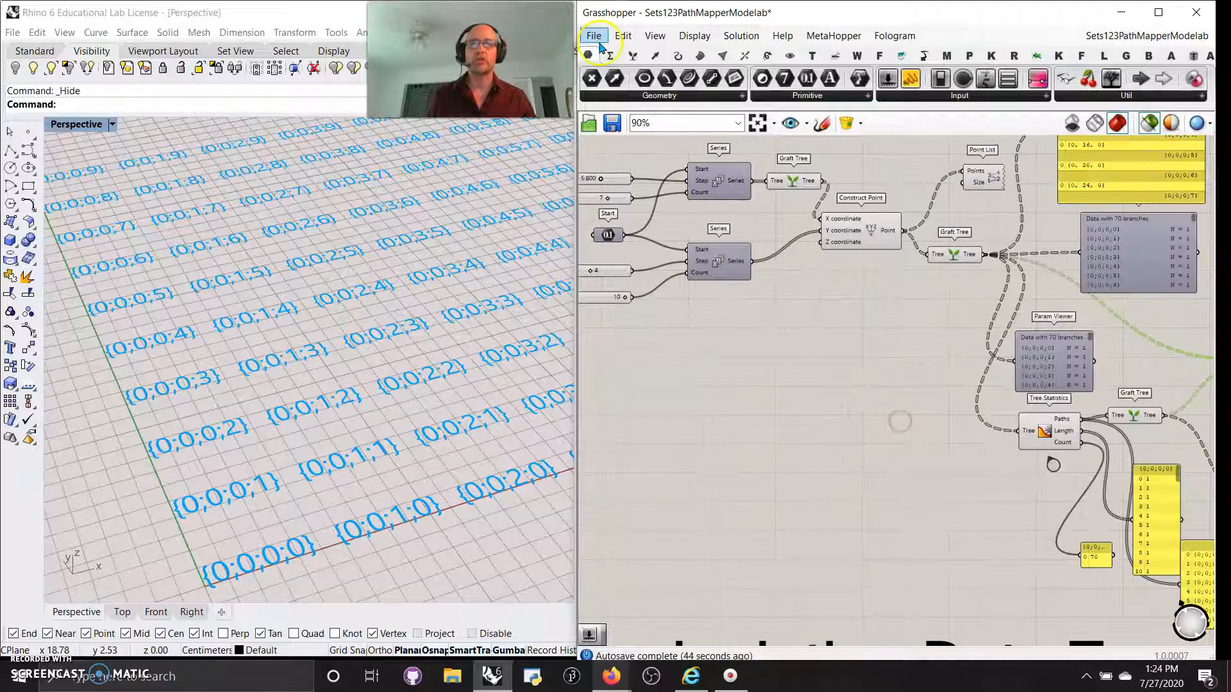
pyautogui.click(633, 55)
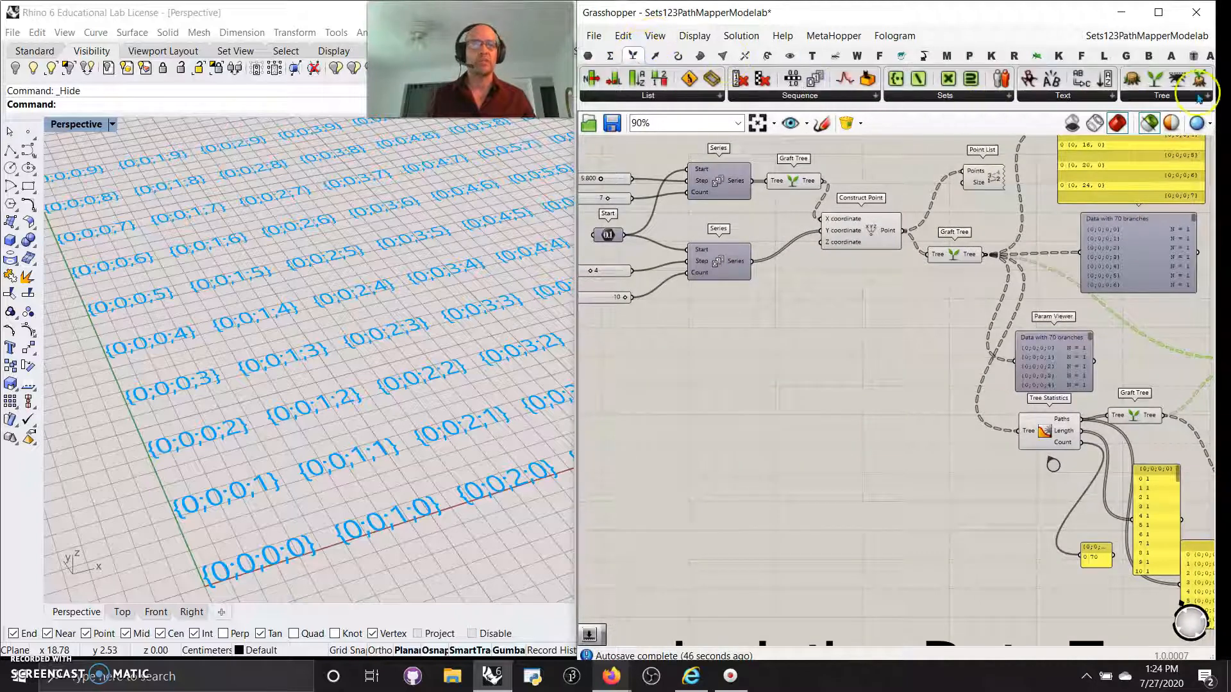
pyautogui.click(1200, 97)
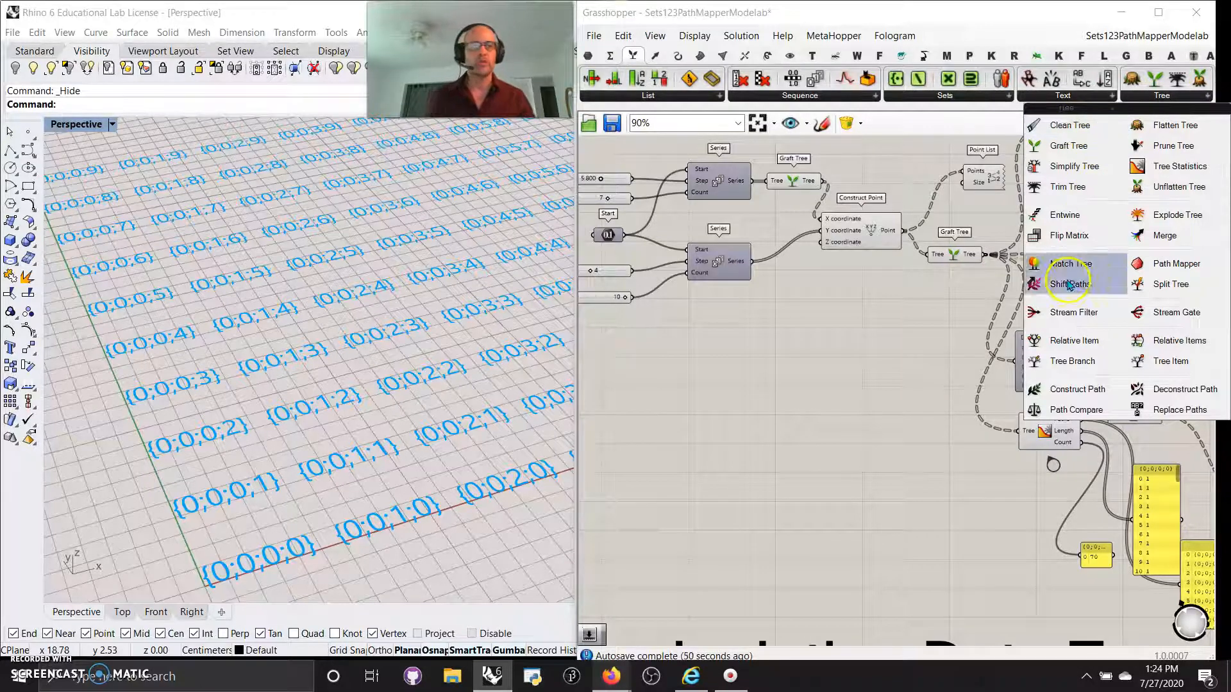
pyautogui.scroll(-3, 843, 446)
pyautogui.scroll(-3, 842, 441)
# Window-select the Data Trie(s) components and turn their Rhino preview off.
pyautogui.moveTo(842, 437); pyautogui.dragTo(814, 313, button='right')
pyautogui.moveTo(1058, 401); pyautogui.dragTo(630, 152)
pyautogui.rightClick(617, 243)
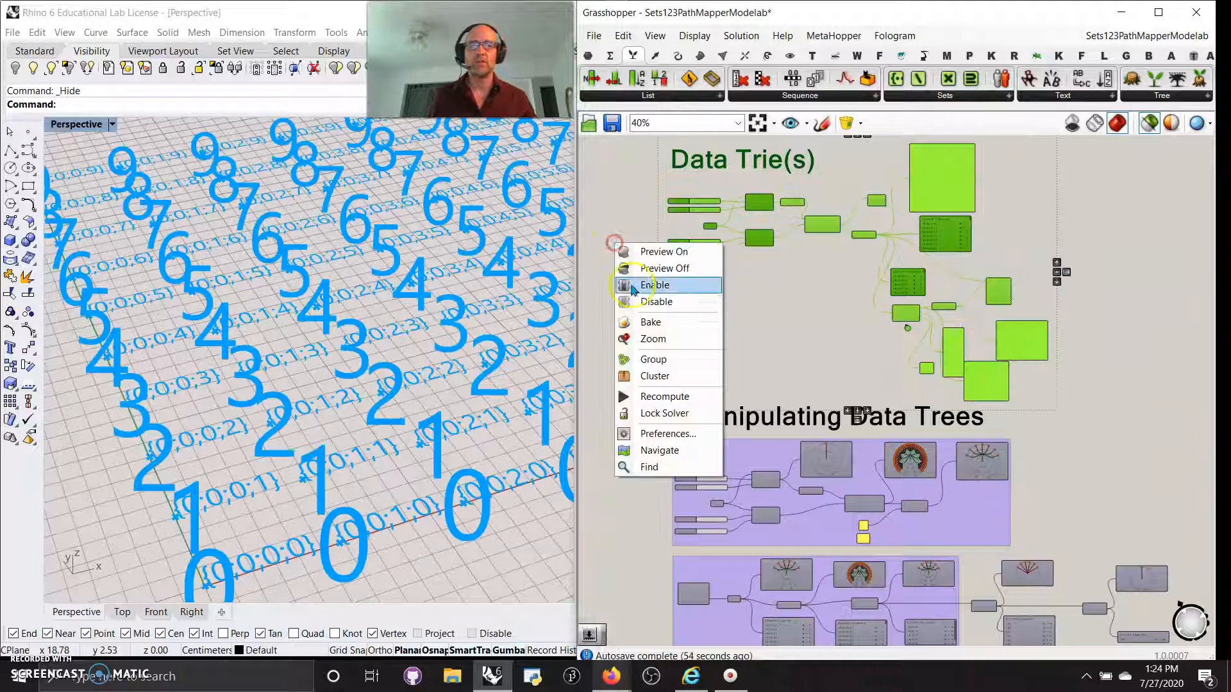
pyautogui.click(648, 271)
pyautogui.moveTo(742, 371); pyautogui.dragTo(739, 205, button='right')
pyautogui.scroll(3, 832, 361)
pyautogui.scroll(-3, 831, 364)
pyautogui.scroll(-4, 831, 364)
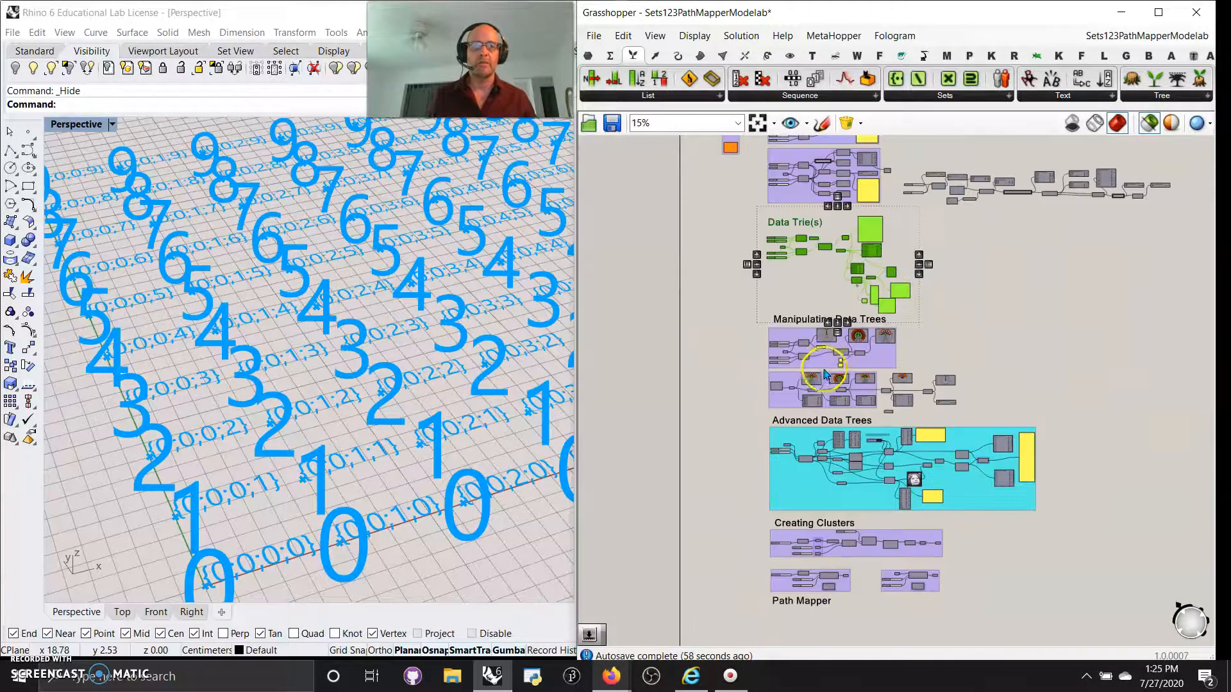
pyautogui.scroll(2, 817, 380)
# Window-select the Manipulating Data Trees components and turn their Rhino preview on.
pyautogui.moveTo(816, 381)
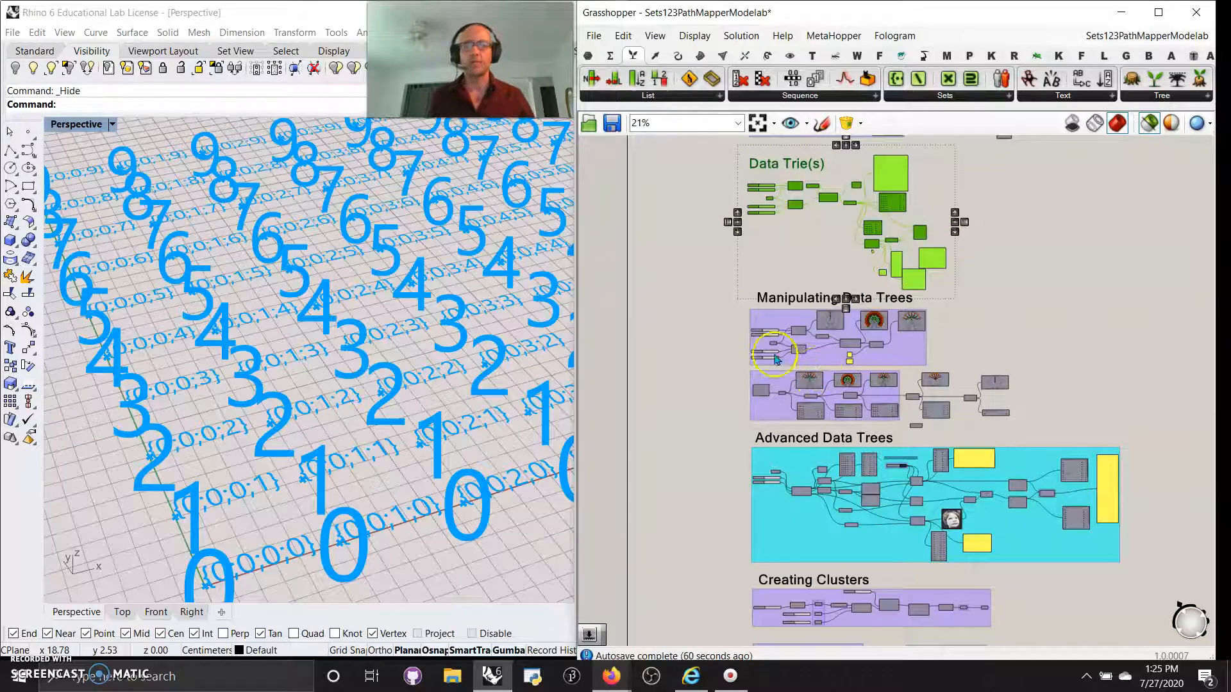
pyautogui.scroll(1, 789, 344)
pyautogui.scroll(2, 685, 321)
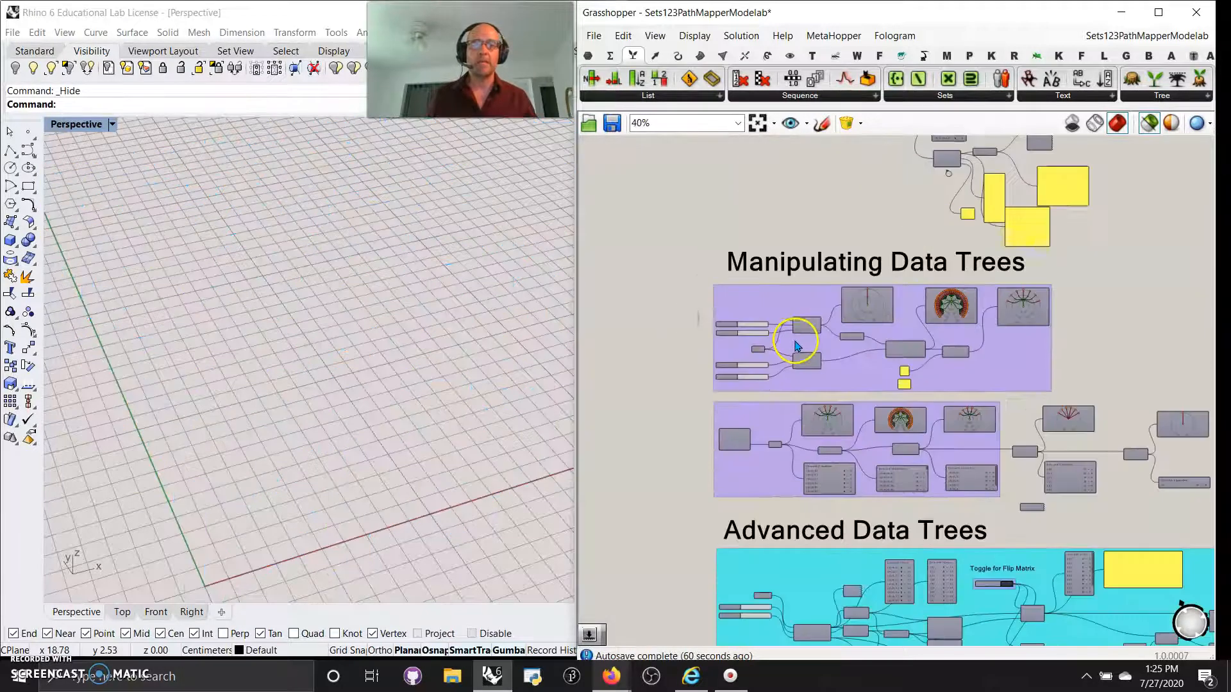
pyautogui.scroll(3, 799, 349)
pyautogui.scroll(-2, 802, 355)
pyautogui.scroll(2, 825, 325)
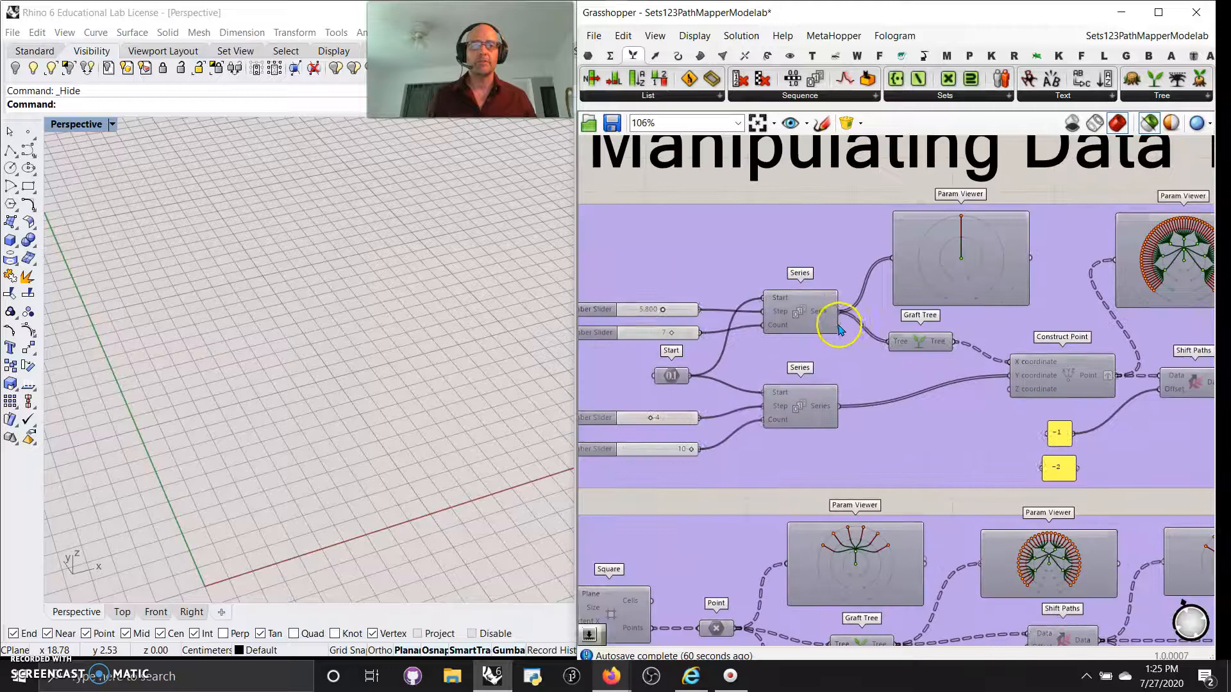
pyautogui.scroll(-4, 970, 378)
pyautogui.moveTo(1045, 388); pyautogui.dragTo(683, 292)
pyautogui.rightClick(676, 308)
pyautogui.click(720, 317)
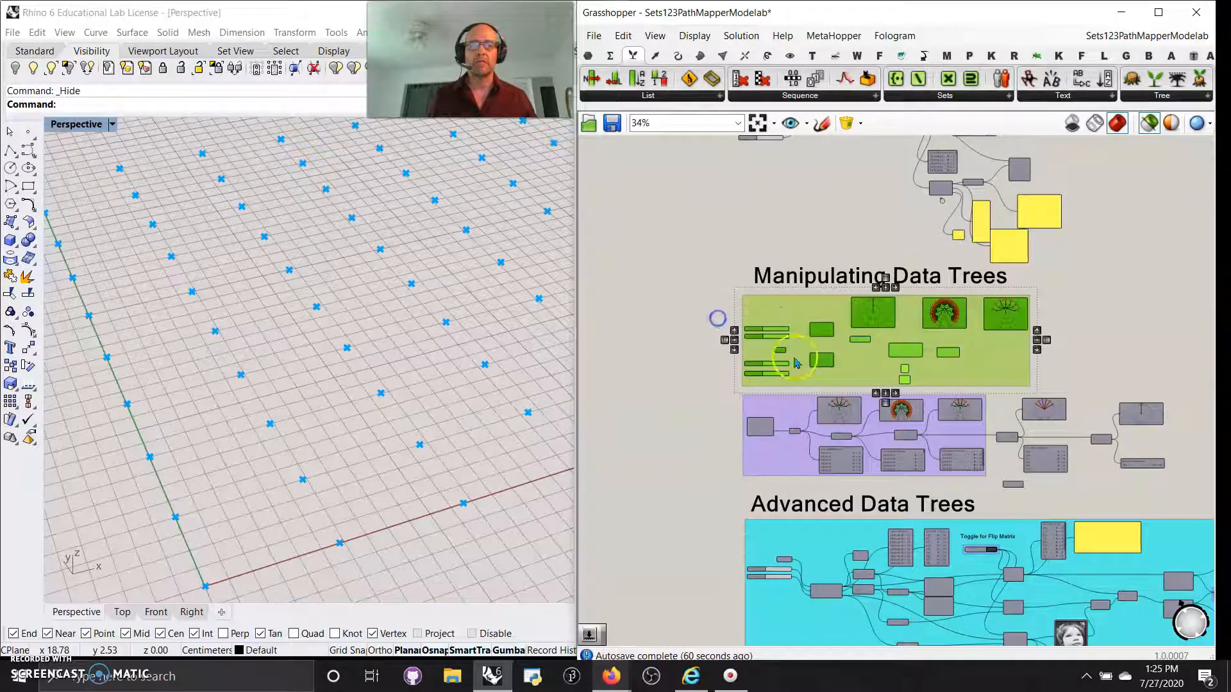
# Give the Manipulating Data Trees group a rectangle outline.
pyautogui.rightClick(859, 364)
pyautogui.click(901, 447)
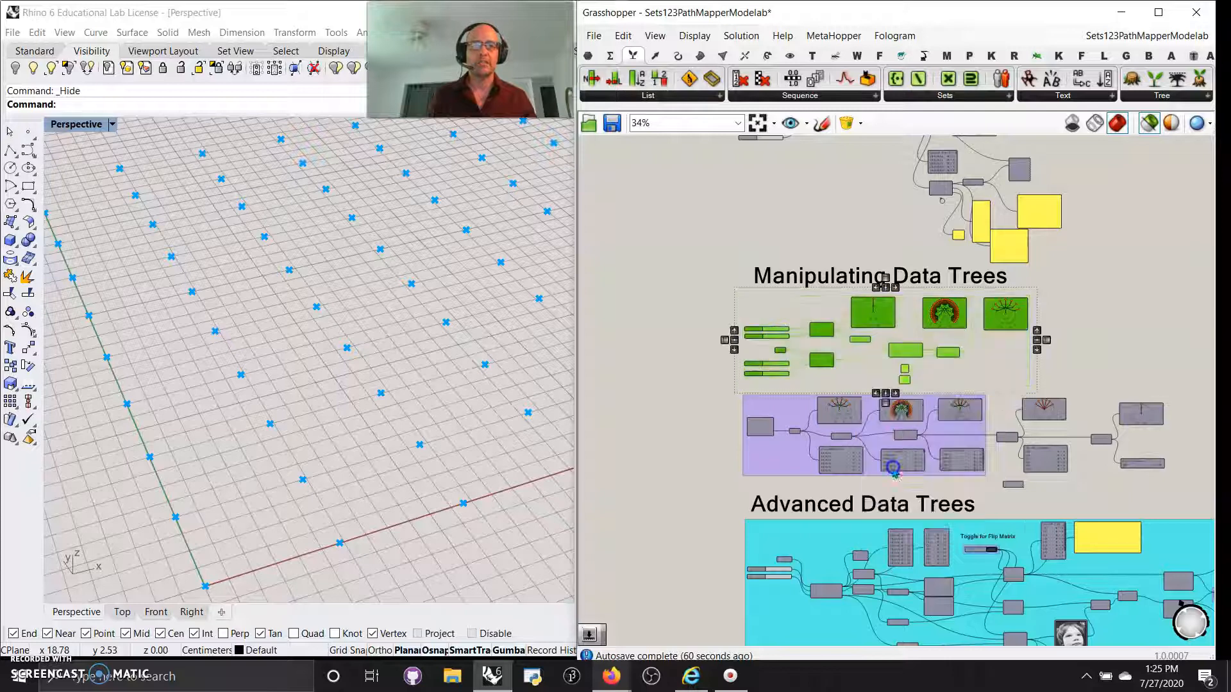
pyautogui.scroll(5, 801, 359)
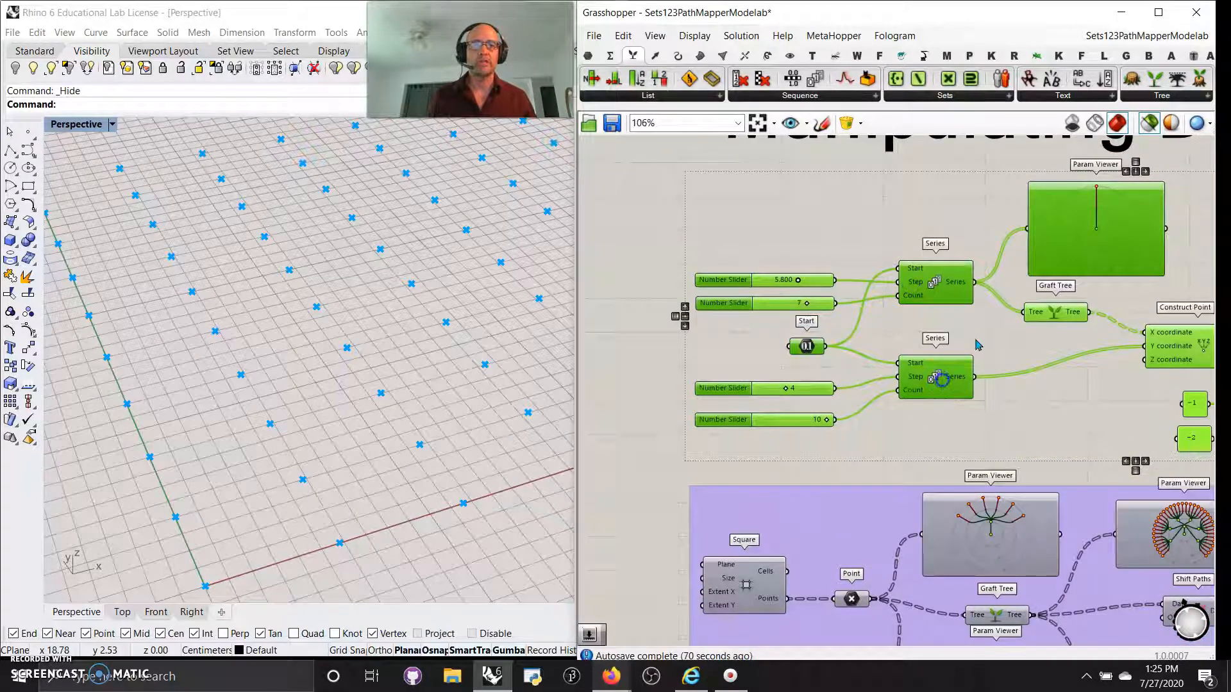
pyautogui.moveTo(490, 359); pyautogui.dragTo(322, 402, button='right')
pyautogui.moveTo(1086, 424); pyautogui.dragTo(784, 407, button='right')
# Toggle the top-right Param Viewer between its tree diagram and its 70-branch text list.
pyautogui.scroll(1, 791, 240)
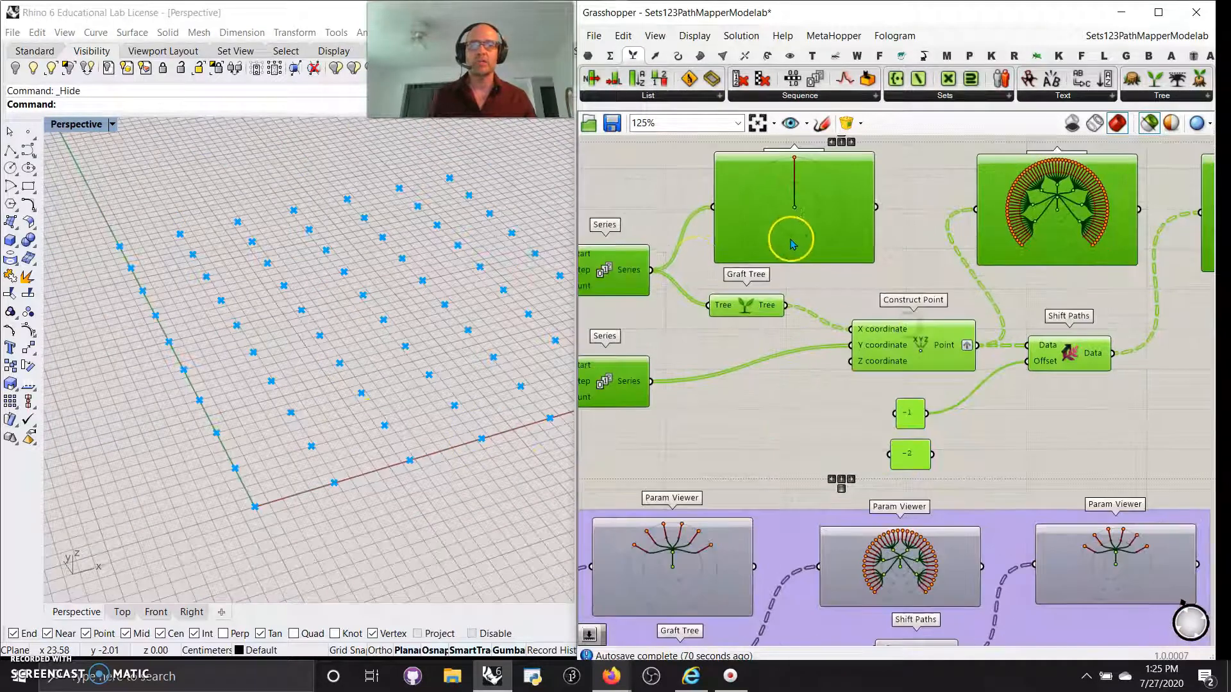
pyautogui.click(756, 216)
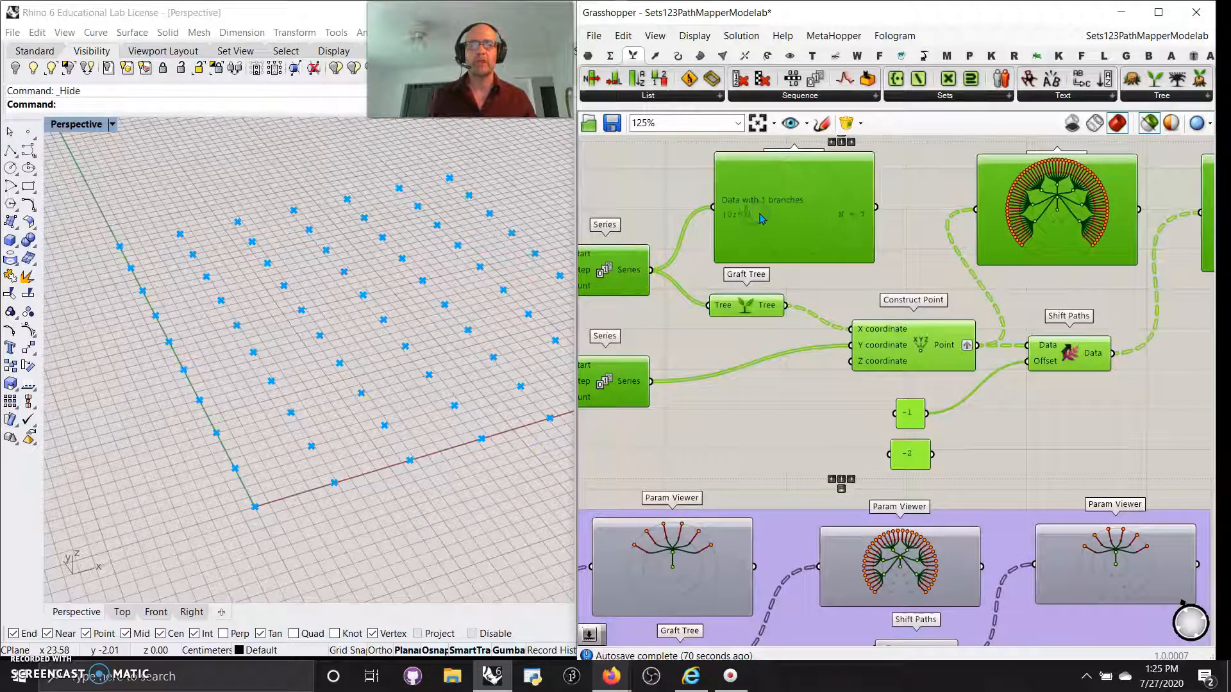
pyautogui.moveTo(967, 293); pyautogui.dragTo(911, 287, button='right')
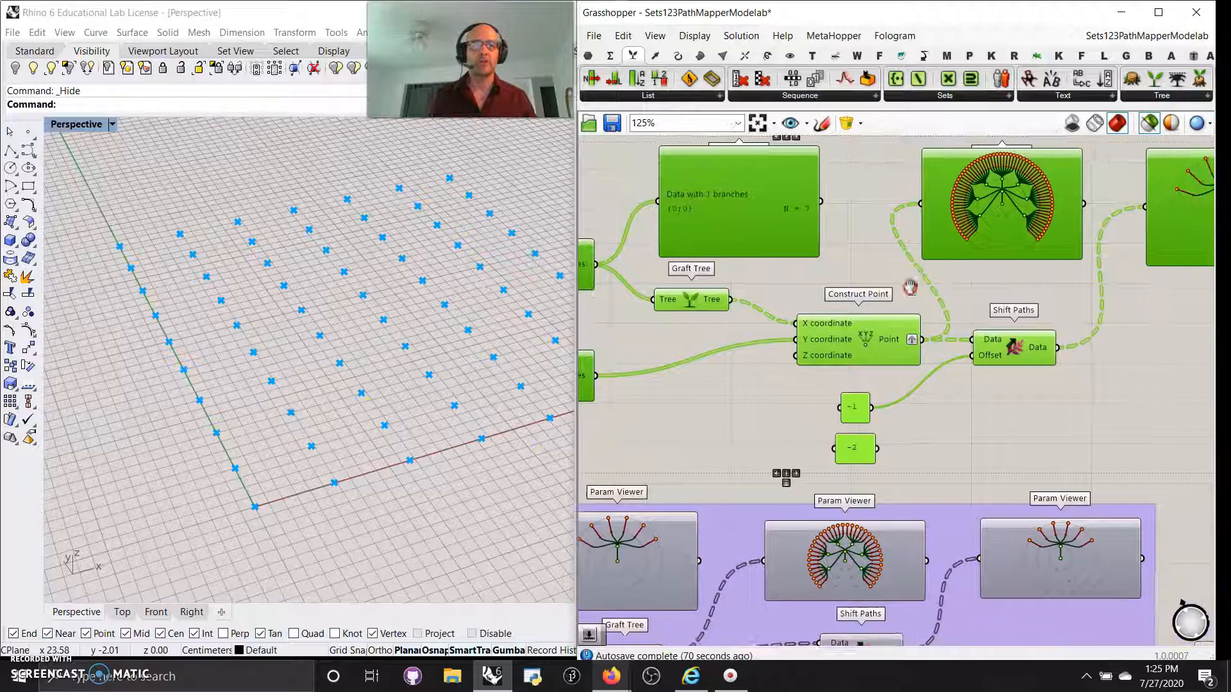
pyautogui.doubleClick(998, 220)
pyautogui.doubleClick(1001, 209)
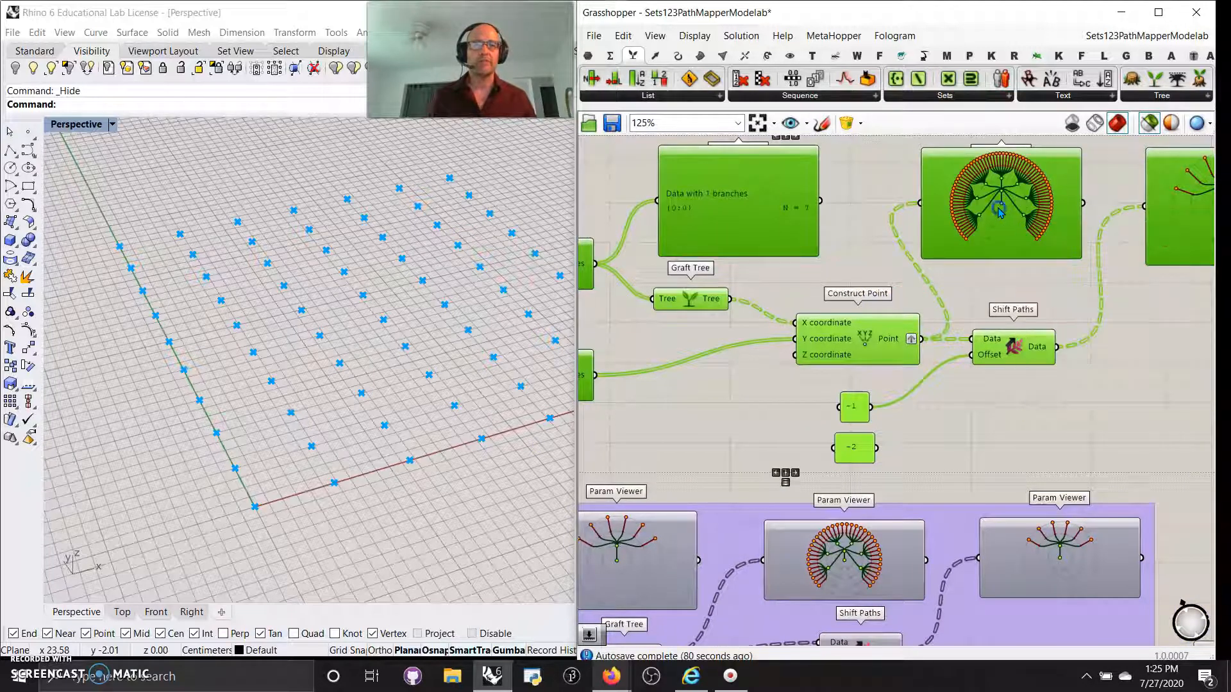
pyautogui.doubleClick(1000, 211)
# Pan to Shift Paths, switch its input viewer back to the tree diagram, and zoom in.
pyautogui.moveTo(961, 306); pyautogui.dragTo(926, 329, button='right')
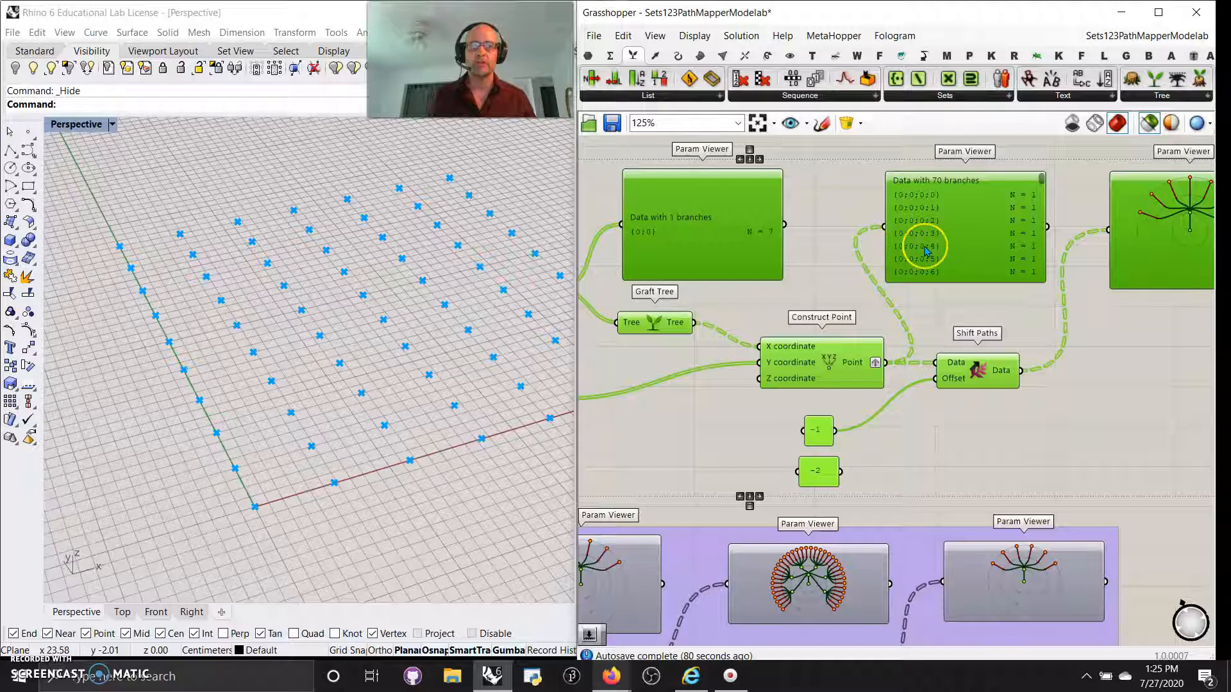
pyautogui.moveTo(933, 330); pyautogui.dragTo(909, 282, button='right')
pyautogui.moveTo(955, 377); pyautogui.dragTo(915, 438, button='right')
pyautogui.doubleClick(921, 252)
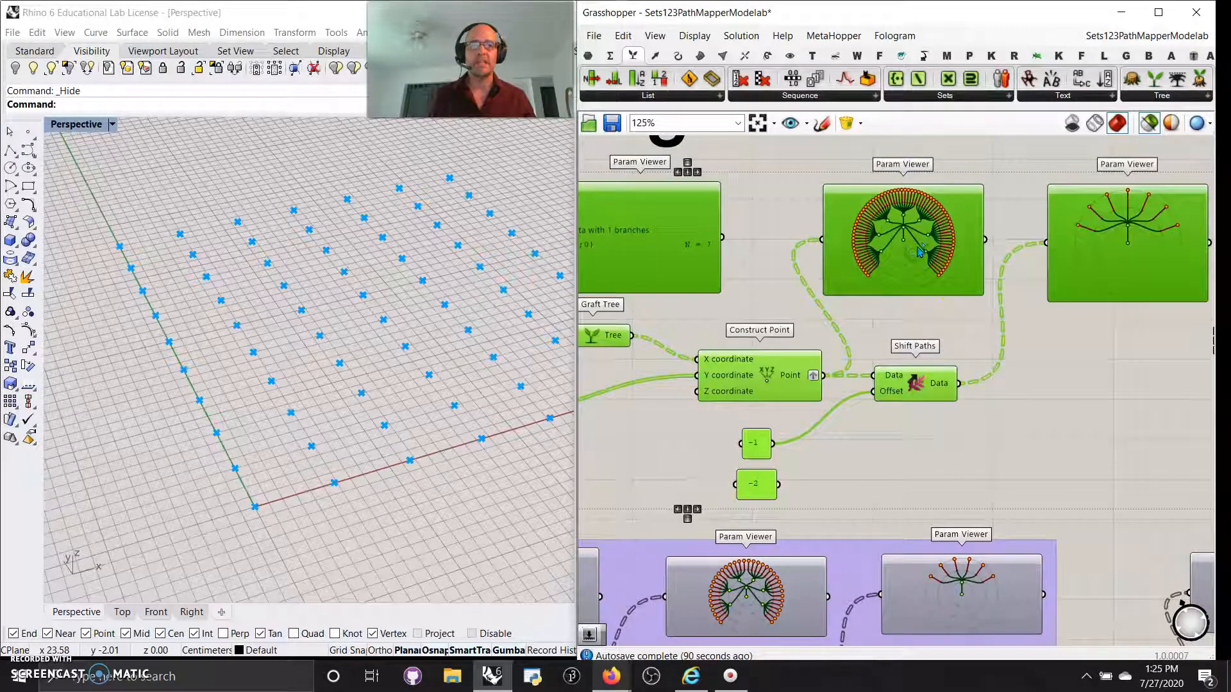
pyautogui.scroll(3, 924, 247)
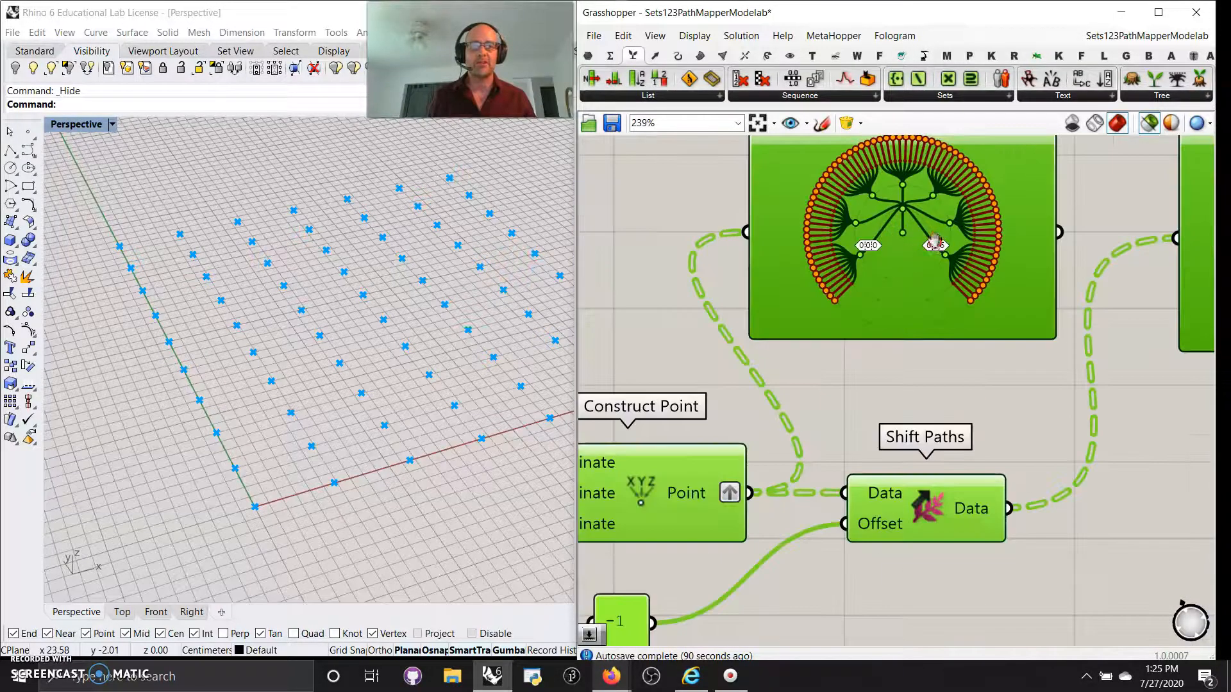
pyautogui.scroll(2, 906, 248)
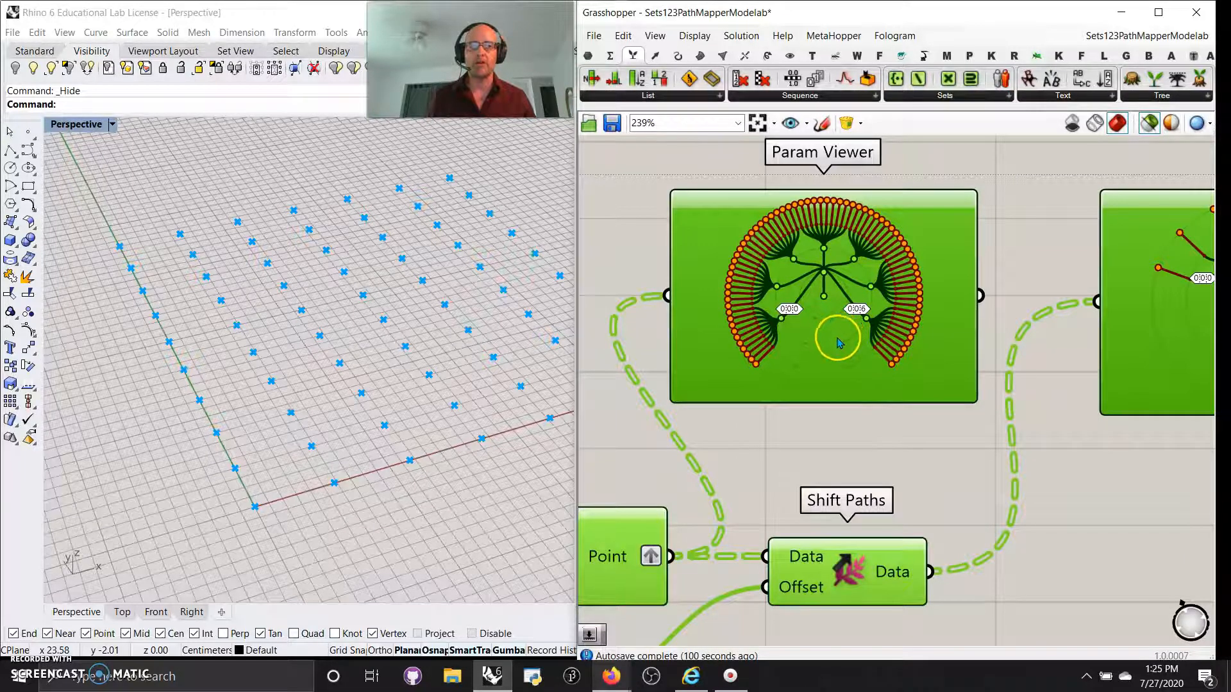
pyautogui.moveTo(833, 335); pyautogui.dragTo(857, 237, button='right')
pyautogui.scroll(-3, 888, 372)
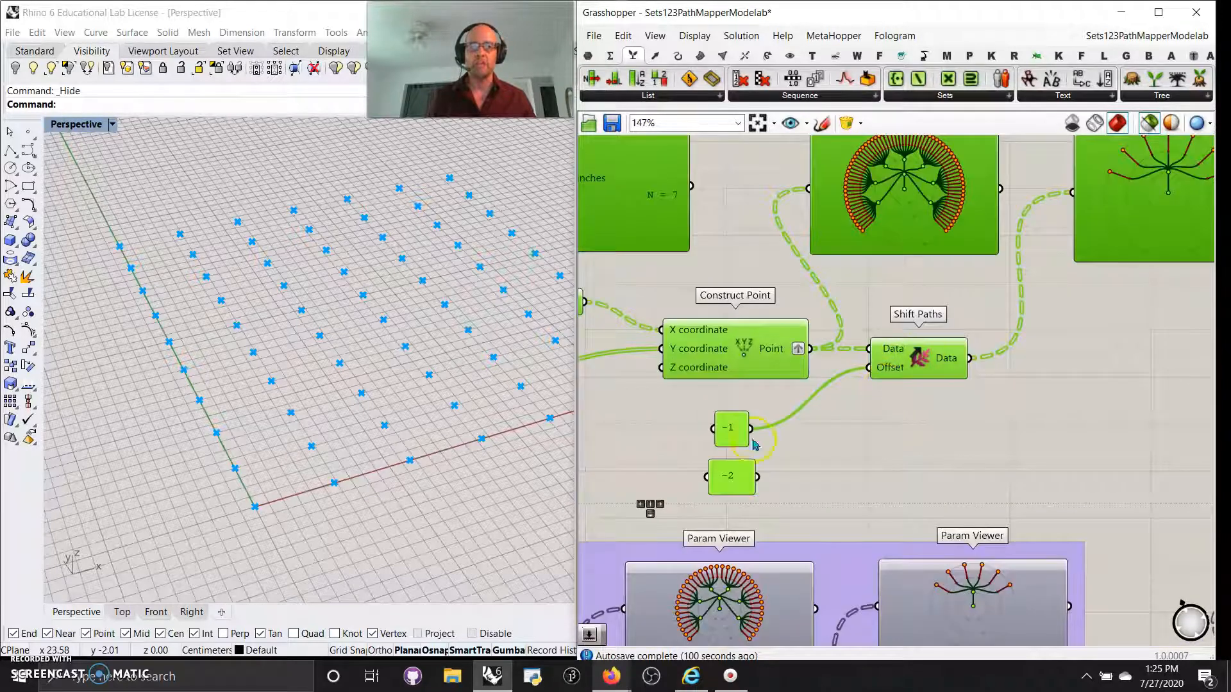
pyautogui.moveTo(1000, 424); pyautogui.dragTo(921, 453, button='right')
pyautogui.doubleClick(1102, 230)
pyautogui.doubleClick(813, 234)
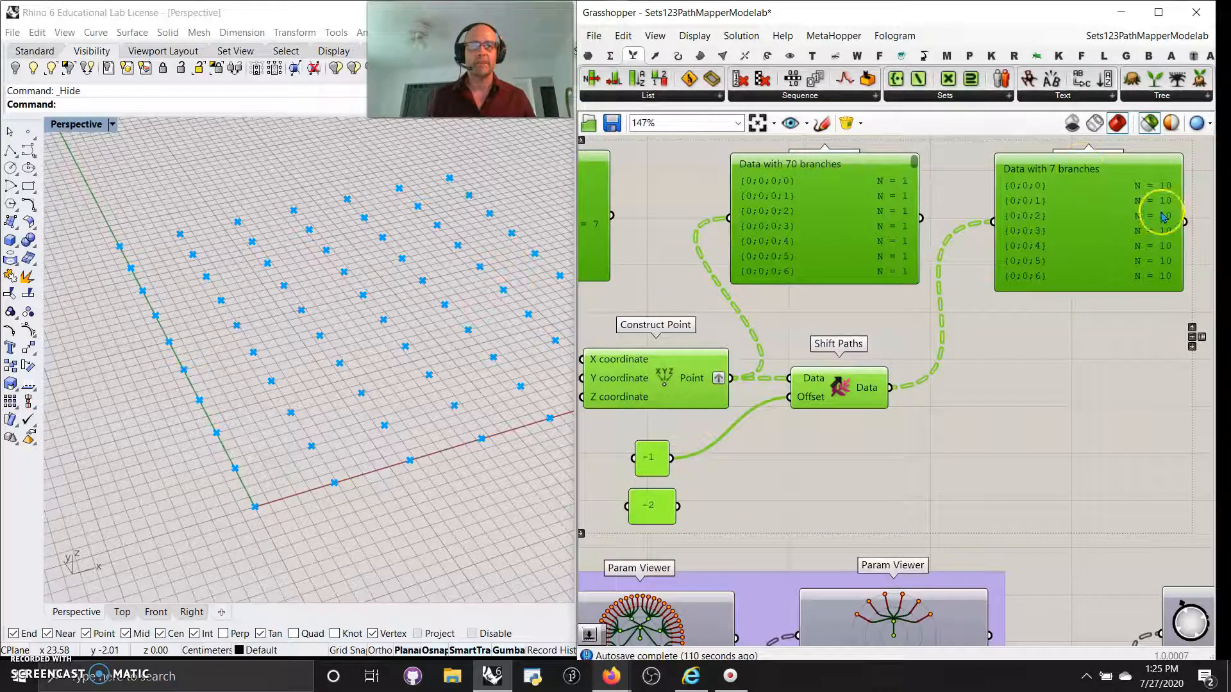
pyautogui.moveTo(677, 506); pyautogui.dragTo(792, 402)
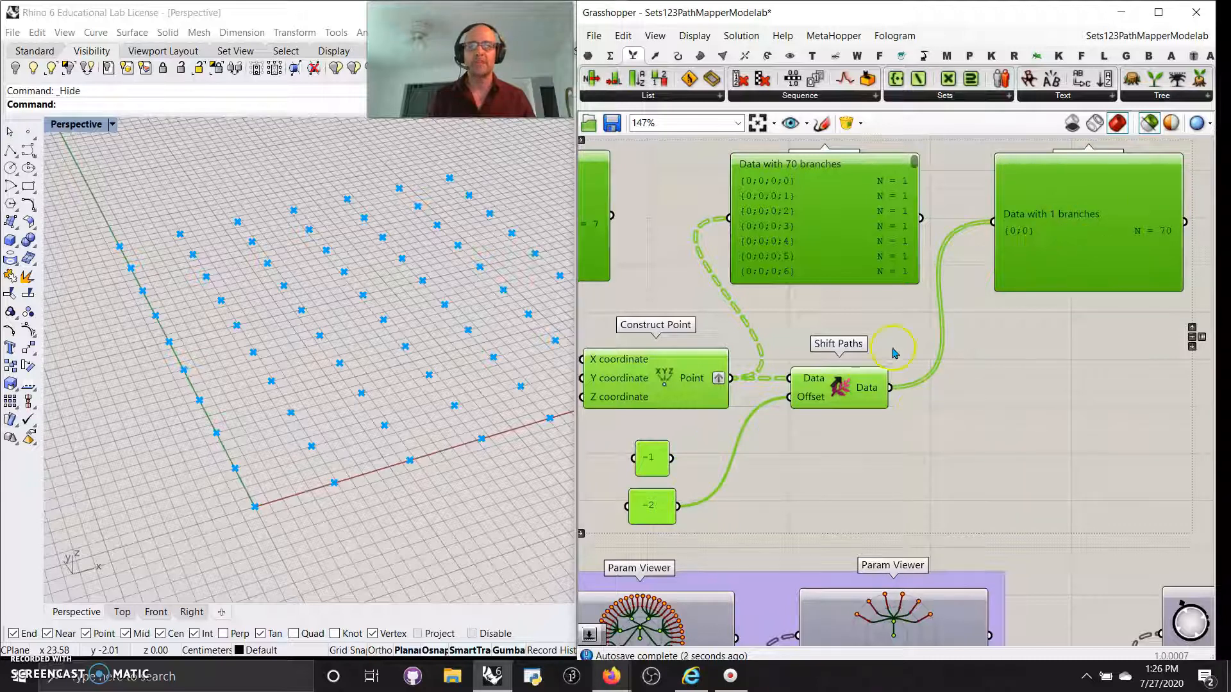
pyautogui.doubleClick(884, 229)
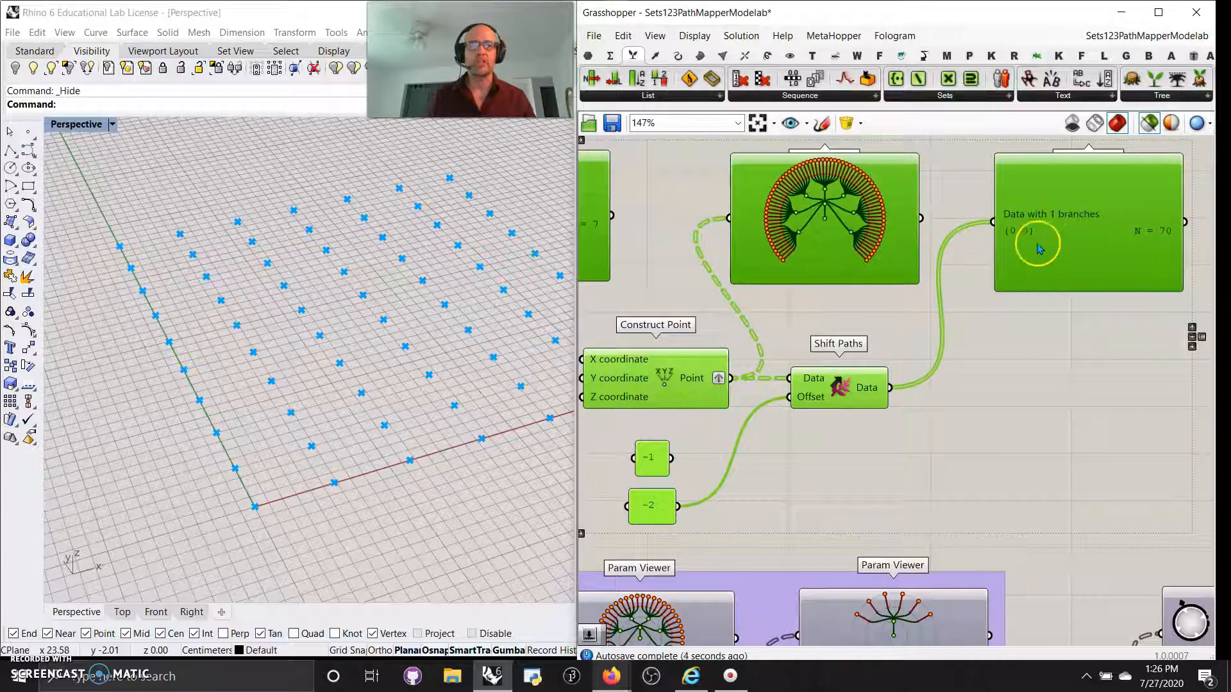
pyautogui.doubleClick(1074, 249)
pyautogui.moveTo(698, 455); pyautogui.dragTo(790, 397)
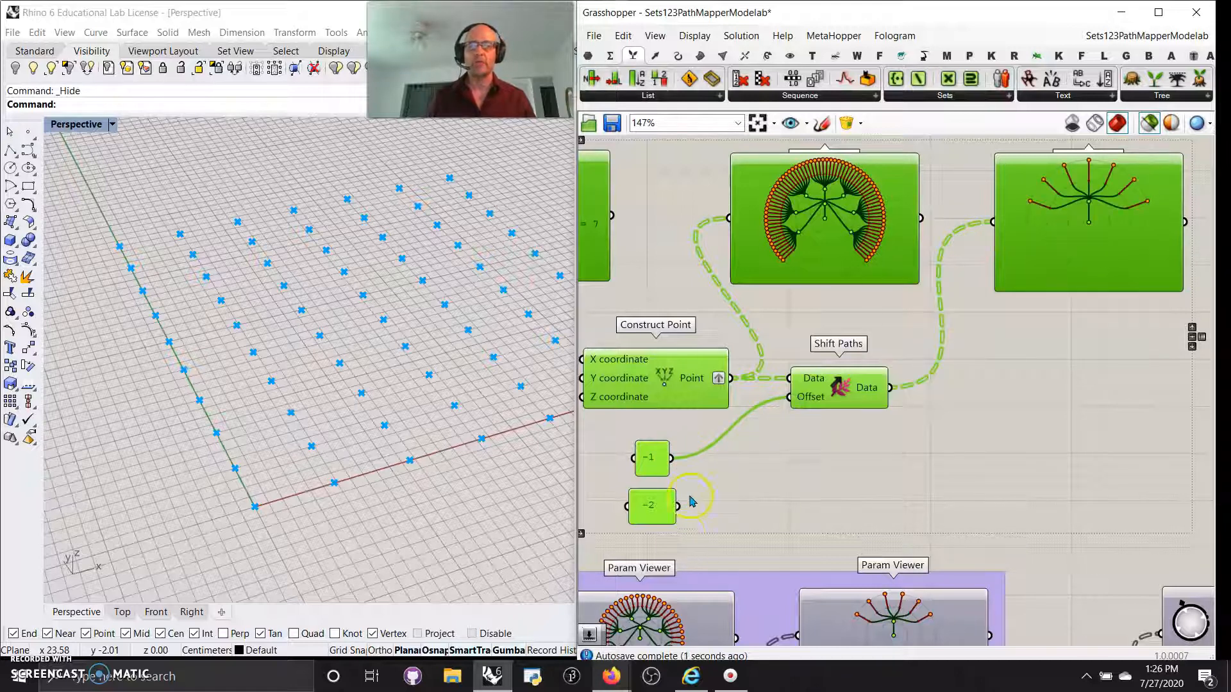
pyautogui.moveTo(742, 475); pyautogui.dragTo(897, 401, button='right')
pyautogui.scroll(-3, 862, 449)
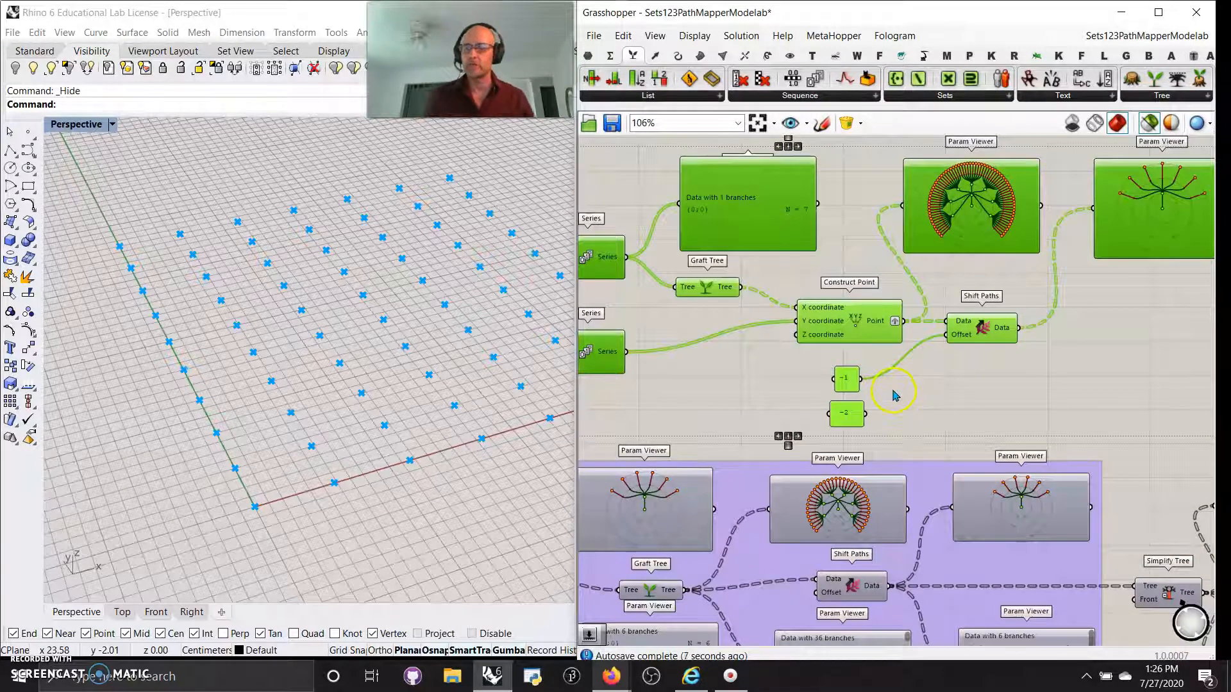
# Set Preview Off on the upper data-tree group, then window-select the lower group's components.
pyautogui.scroll(-2, 925, 404)
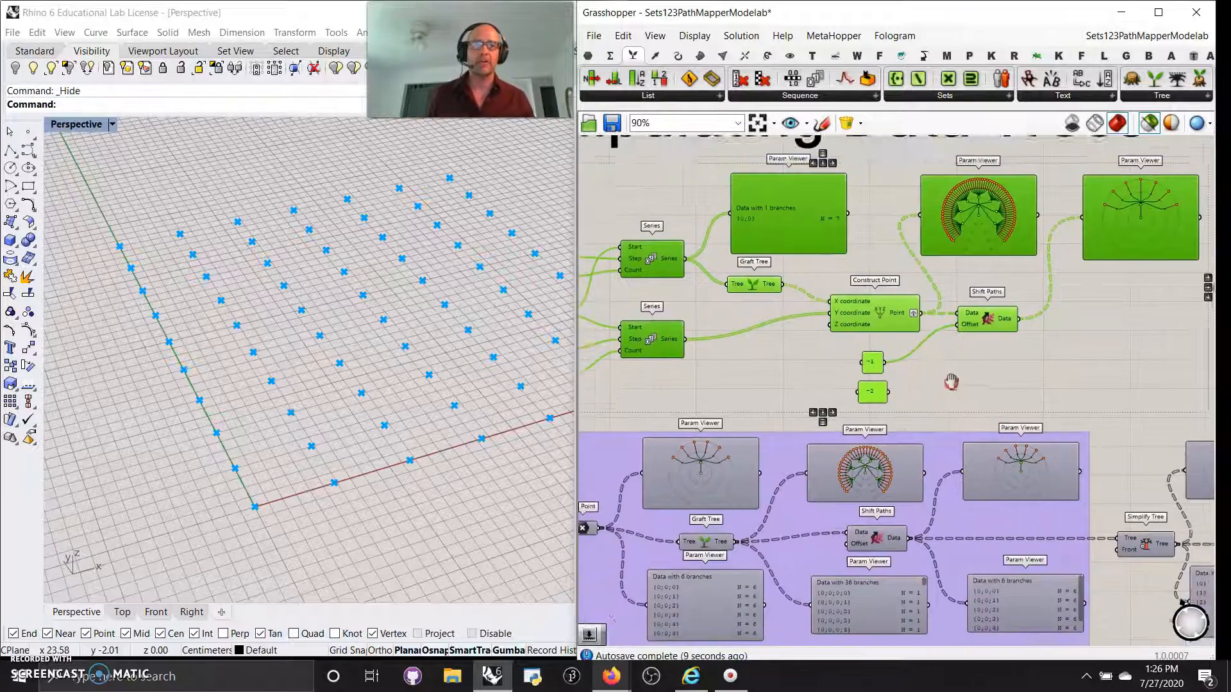
pyautogui.click(1160, 96)
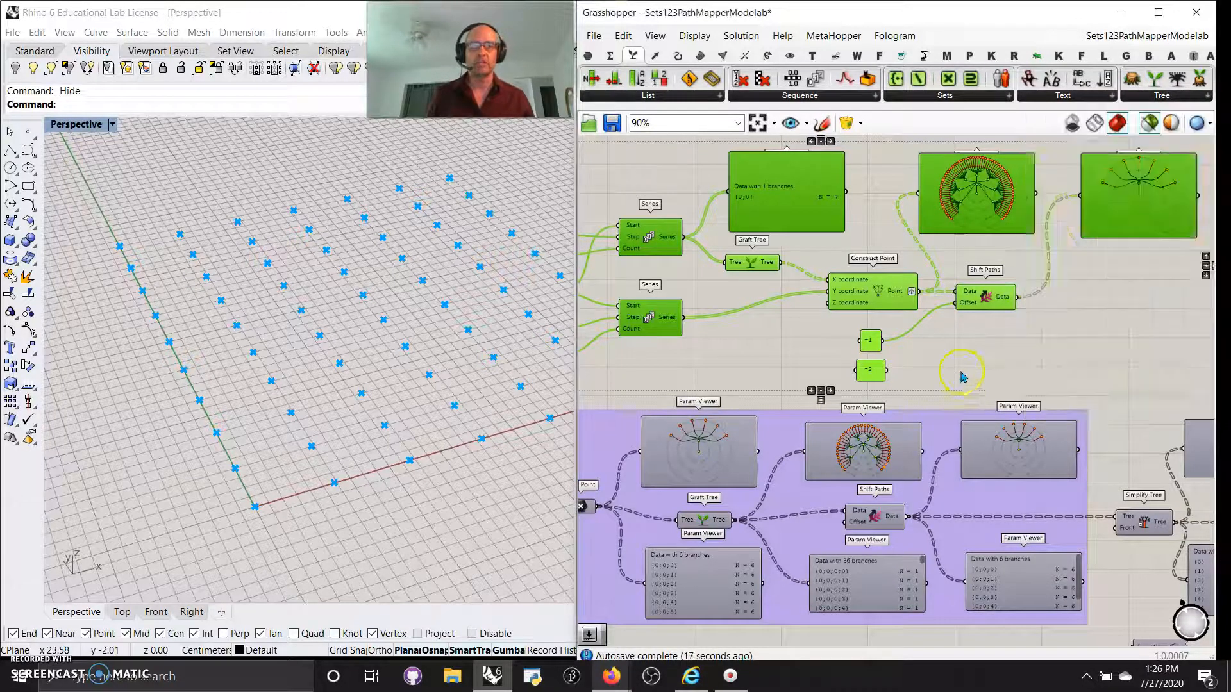
pyautogui.scroll(-5, 962, 377)
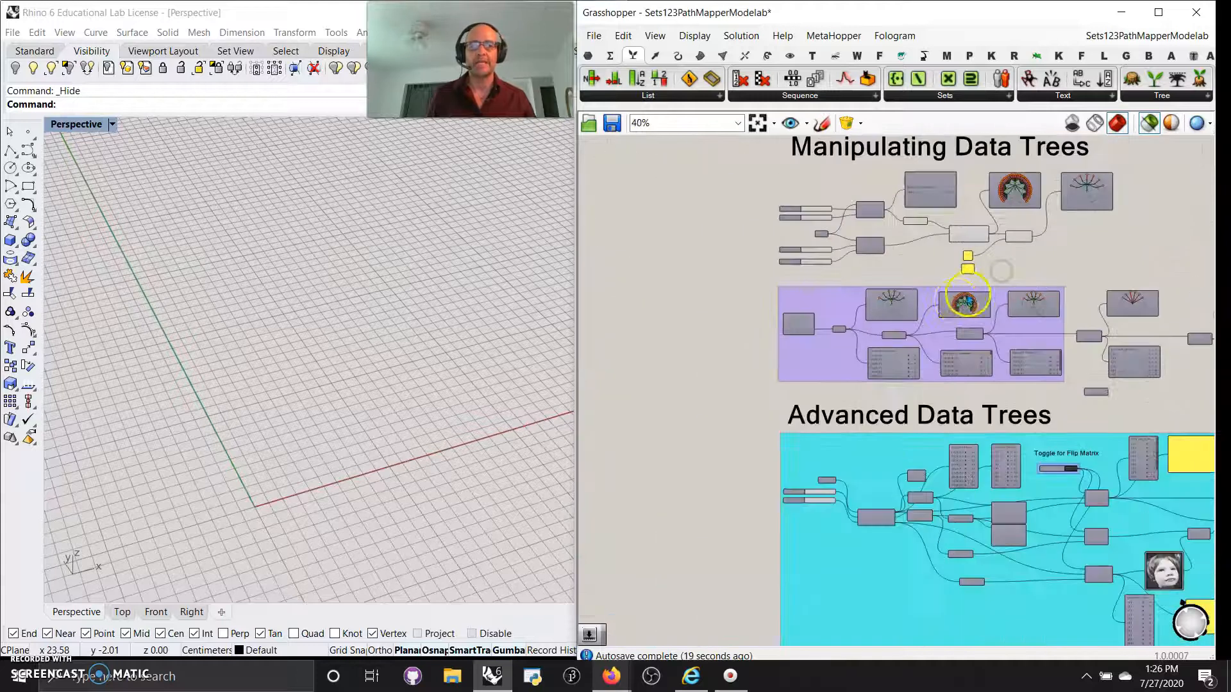
pyautogui.moveTo(965, 299); pyautogui.dragTo(849, 319, button='right')
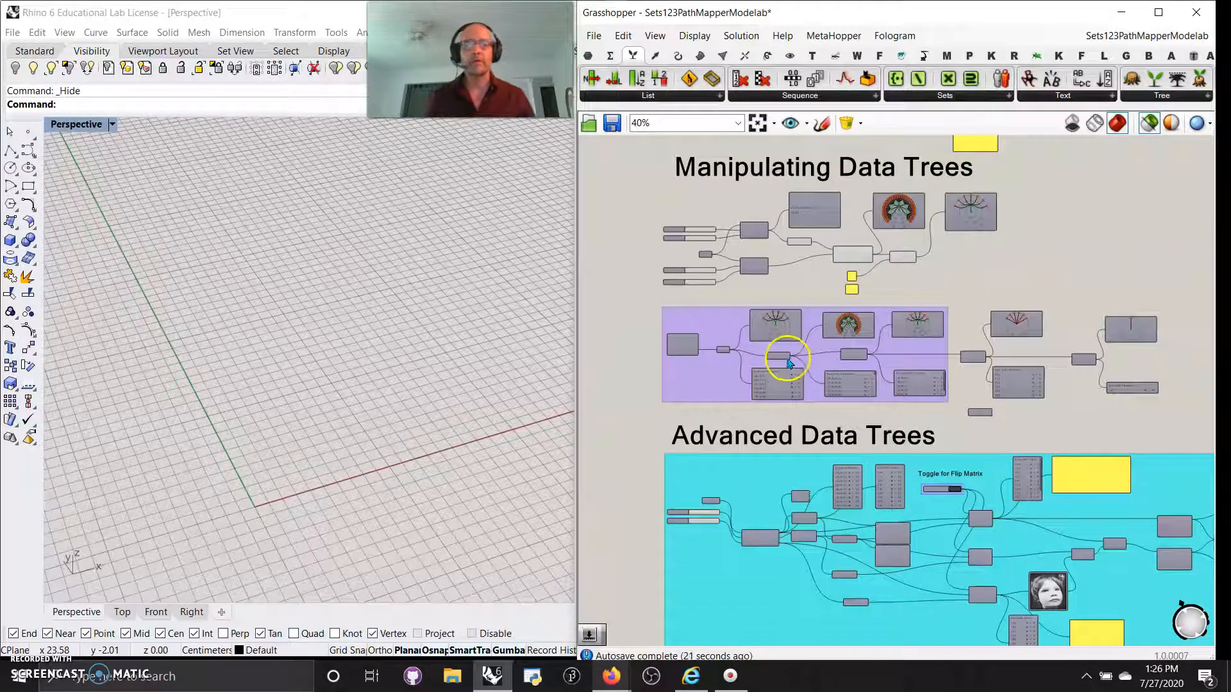
pyautogui.scroll(2, 788, 362)
pyautogui.scroll(-3, 788, 362)
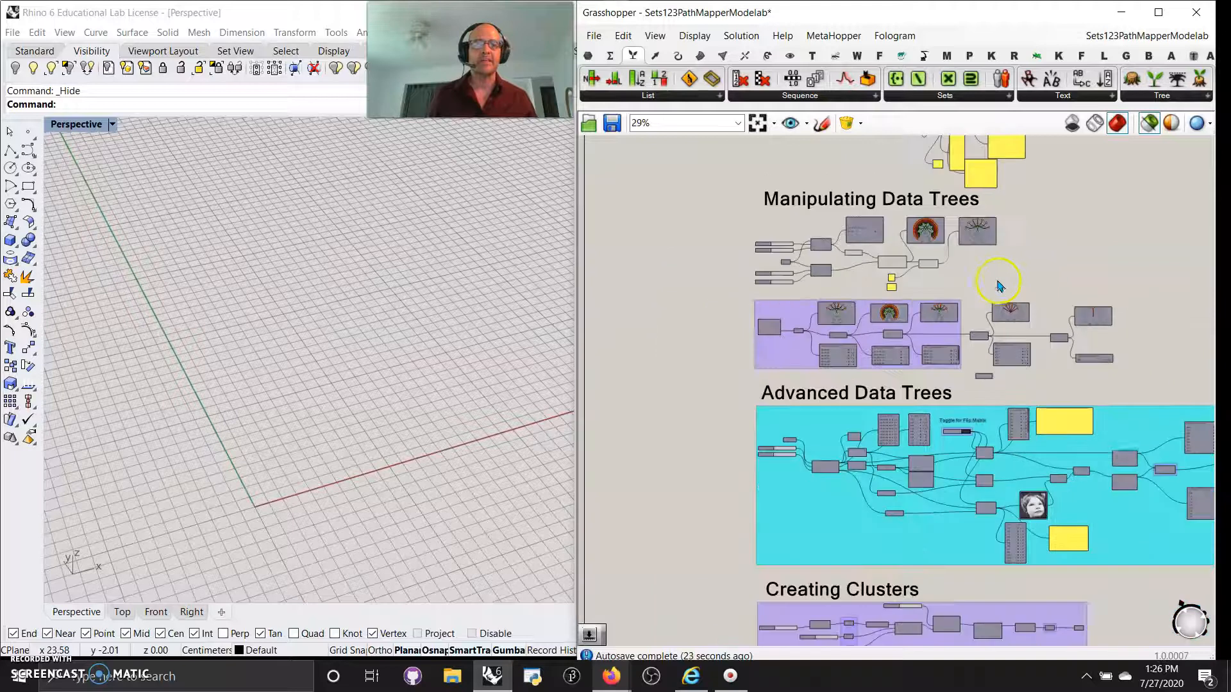
pyautogui.moveTo(1012, 295); pyautogui.dragTo(715, 182)
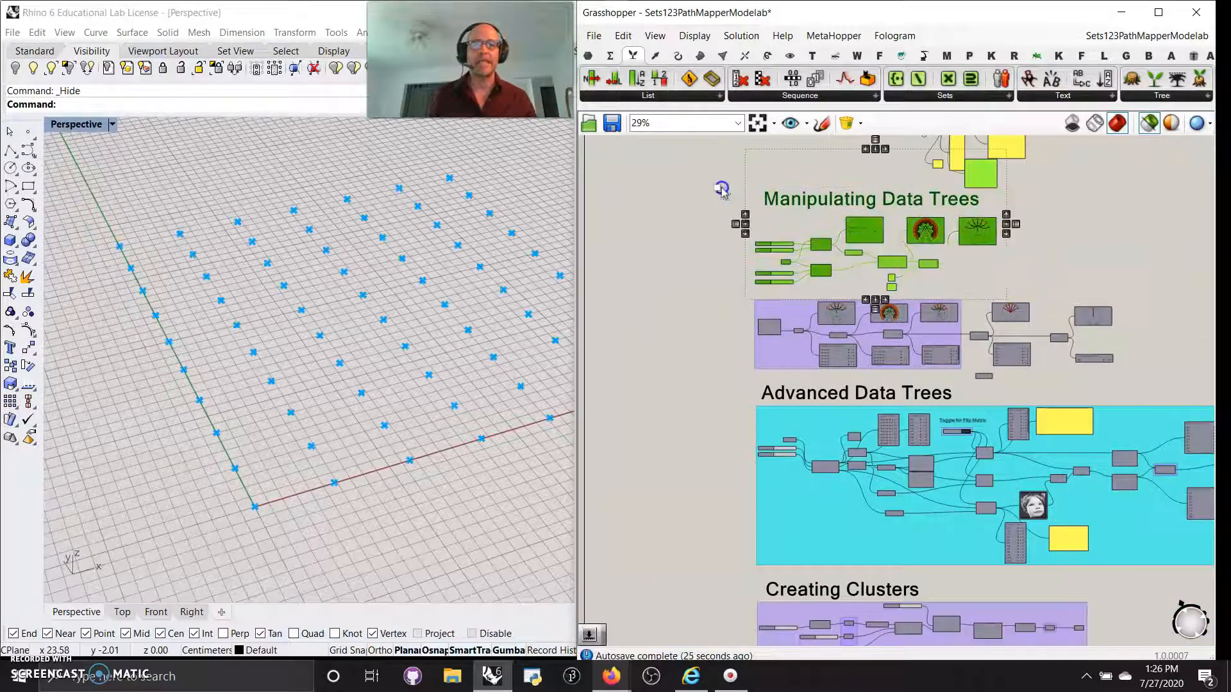
pyautogui.rightClick(665, 204)
pyautogui.click(706, 230)
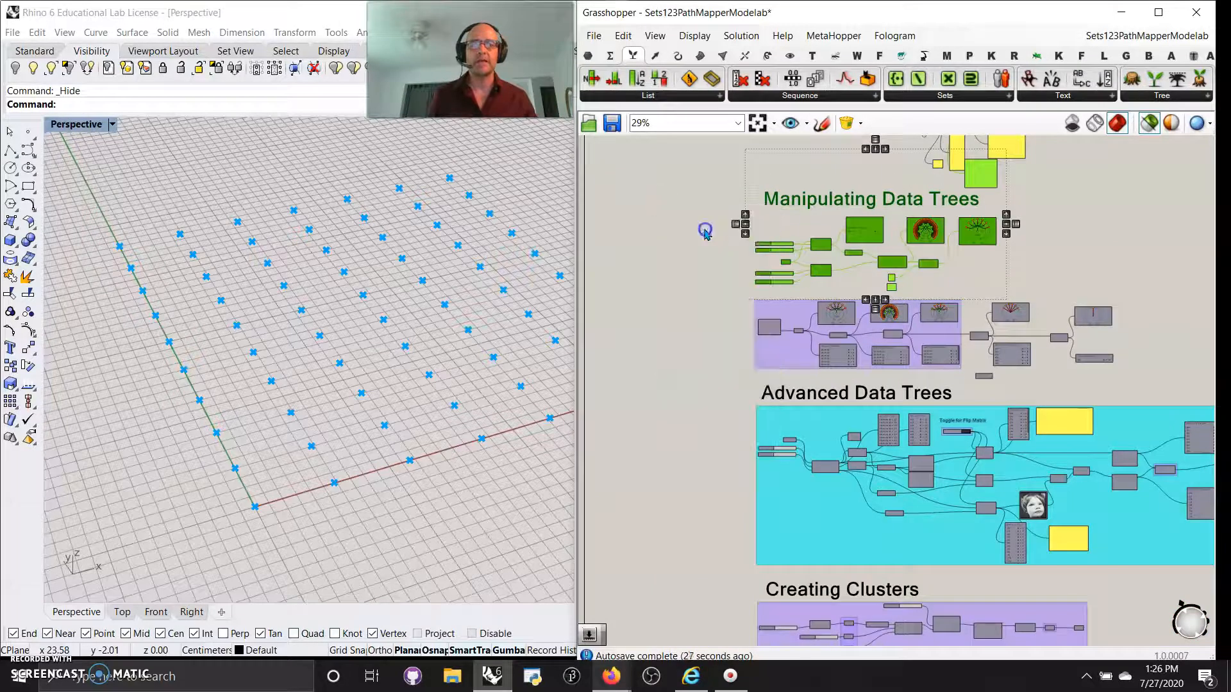
pyautogui.moveTo(695, 385); pyautogui.dragTo(672, 322, button='right')
pyautogui.moveTo(1125, 313); pyautogui.dragTo(686, 222)
# Turn Preview On for the lower group and select the Square and Point components.
pyautogui.rightClick(654, 279)
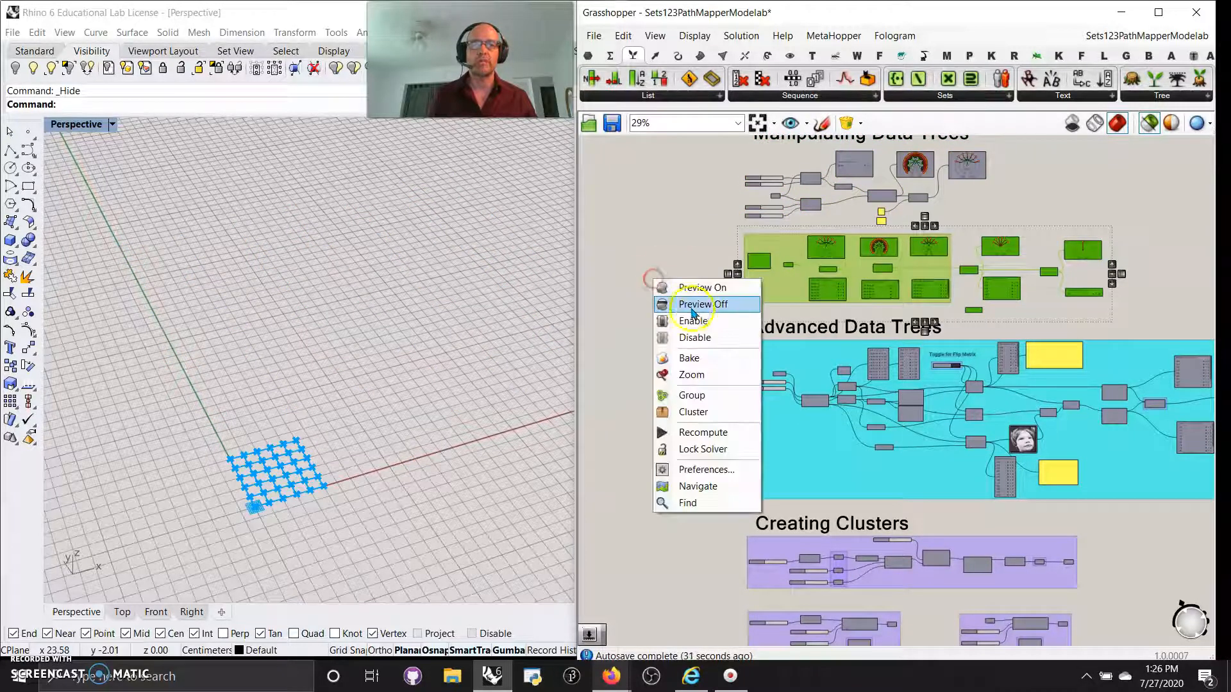
pyautogui.click(702, 287)
pyautogui.scroll(7, 834, 288)
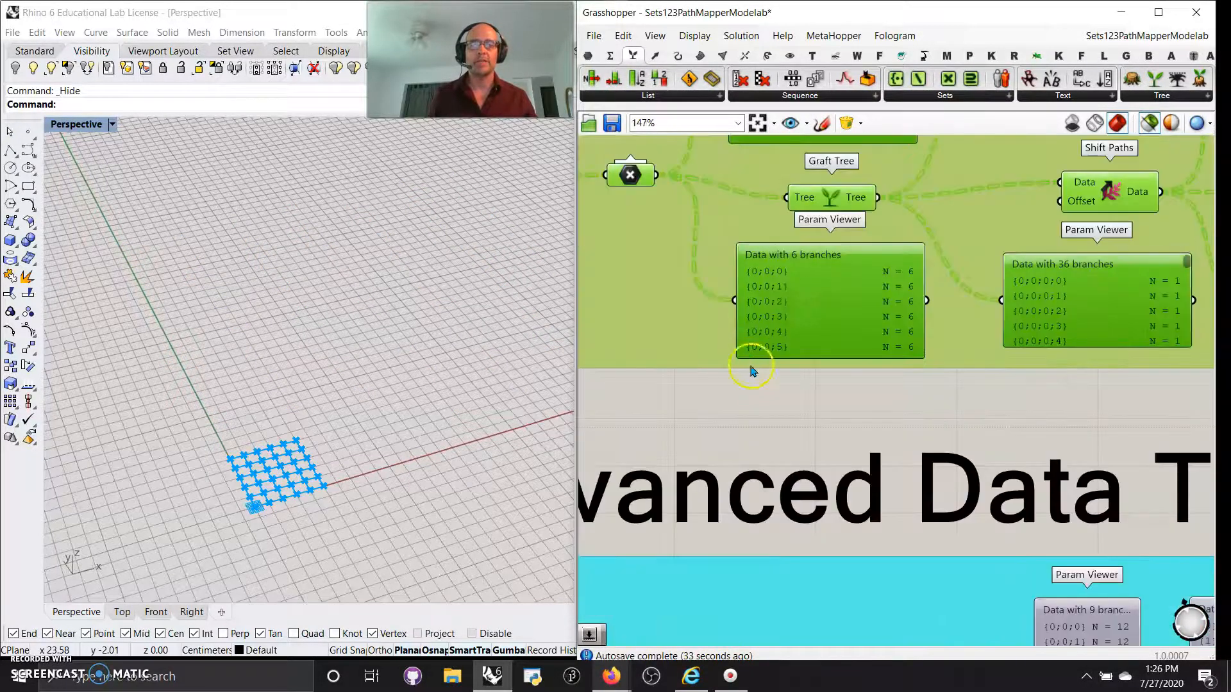
pyautogui.click(741, 412)
pyautogui.moveTo(742, 411); pyautogui.dragTo(906, 571, button='right')
pyautogui.click(648, 299)
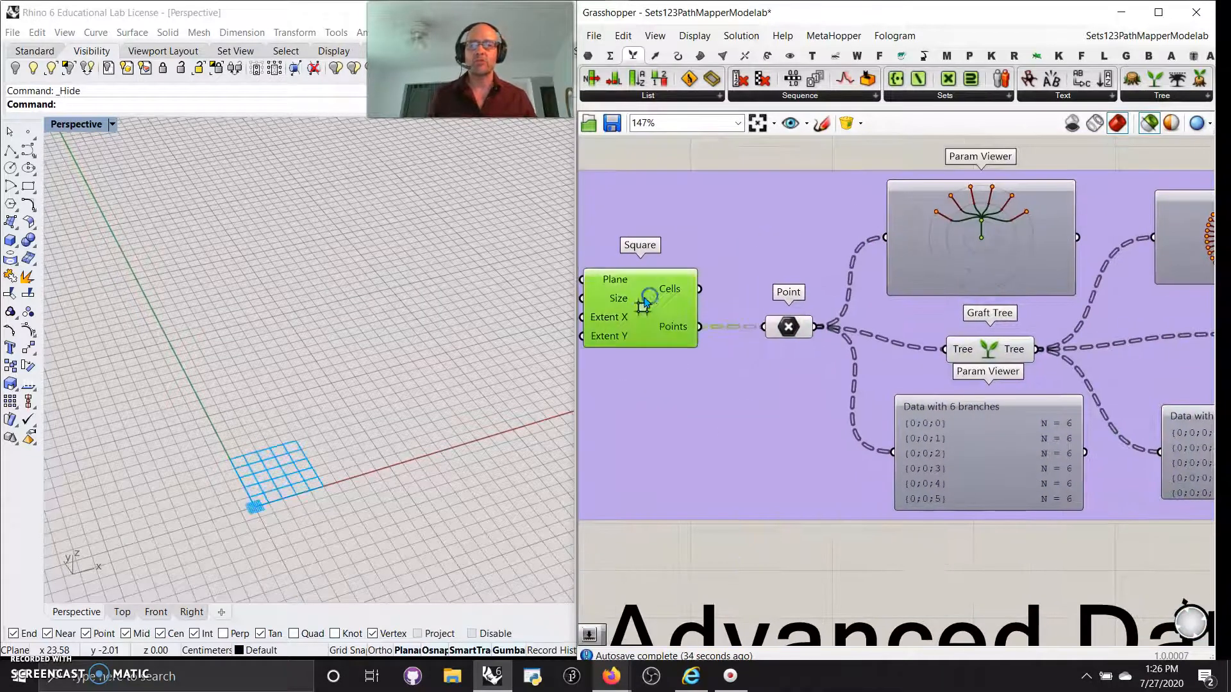
pyautogui.click(791, 328)
# Toggle the Graft Tree viewer to a branch list and back, then centre Shift Paths.
pyautogui.moveTo(908, 594); pyautogui.dragTo(838, 588, button='right')
pyautogui.doubleClick(900, 232)
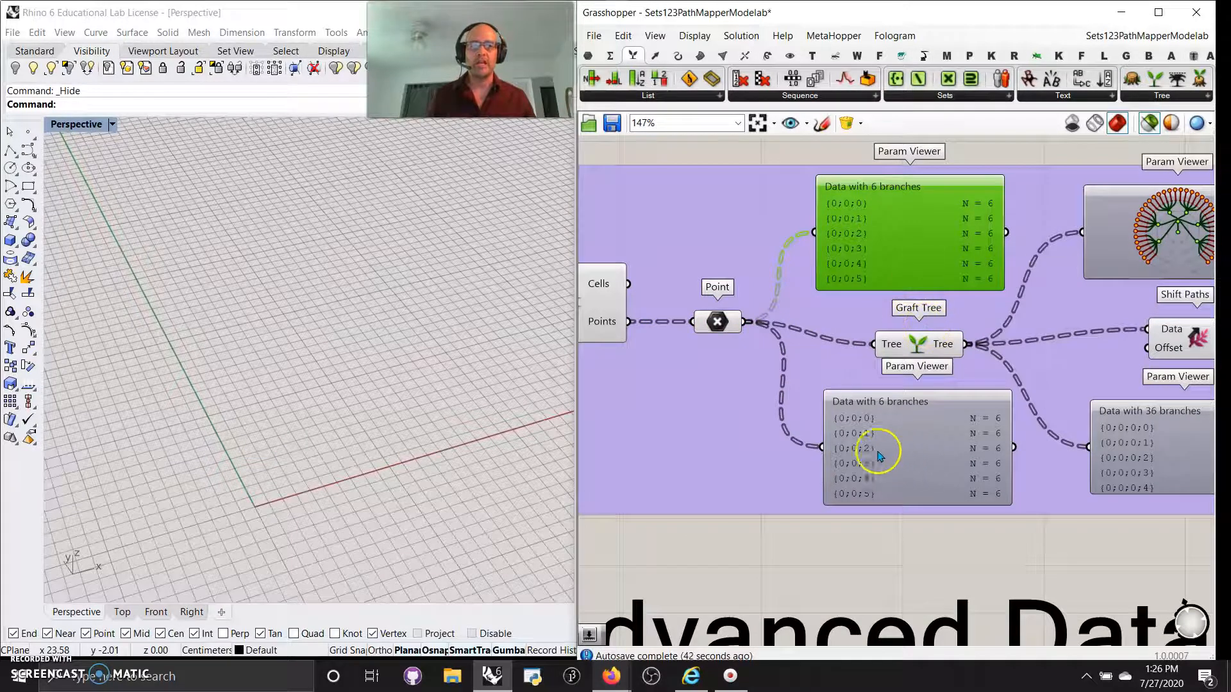
pyautogui.doubleClick(930, 245)
pyautogui.moveTo(1061, 335); pyautogui.dragTo(900, 304, button='right')
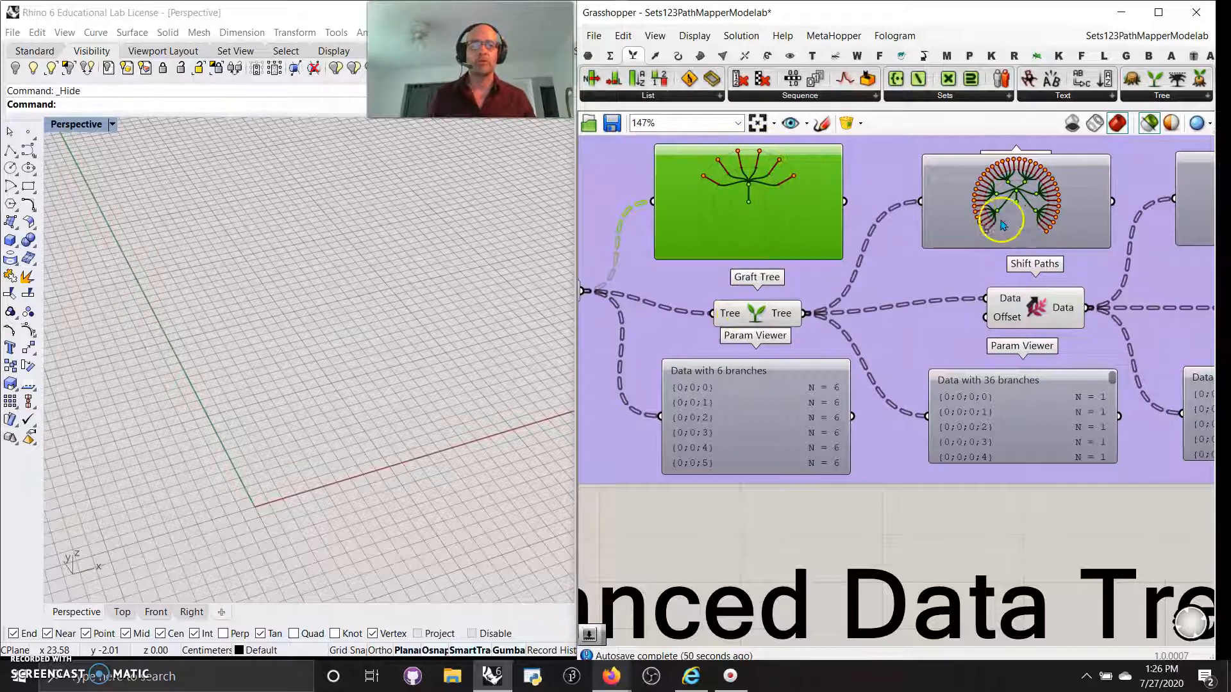
pyautogui.moveTo(1055, 503)
pyautogui.mouseDown(button='right')
pyautogui.moveTo(959, 523)
pyautogui.moveTo(847, 518)
pyautogui.mouseUp(button='right')
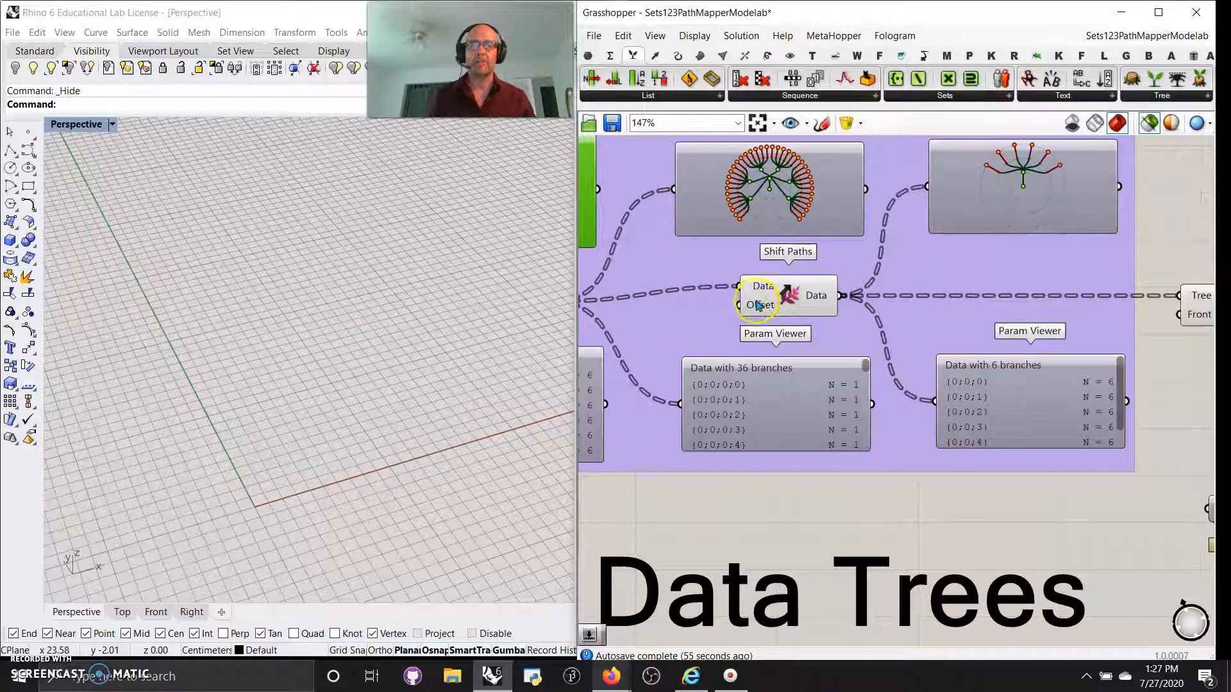
pyautogui.doubleClick(678, 322)
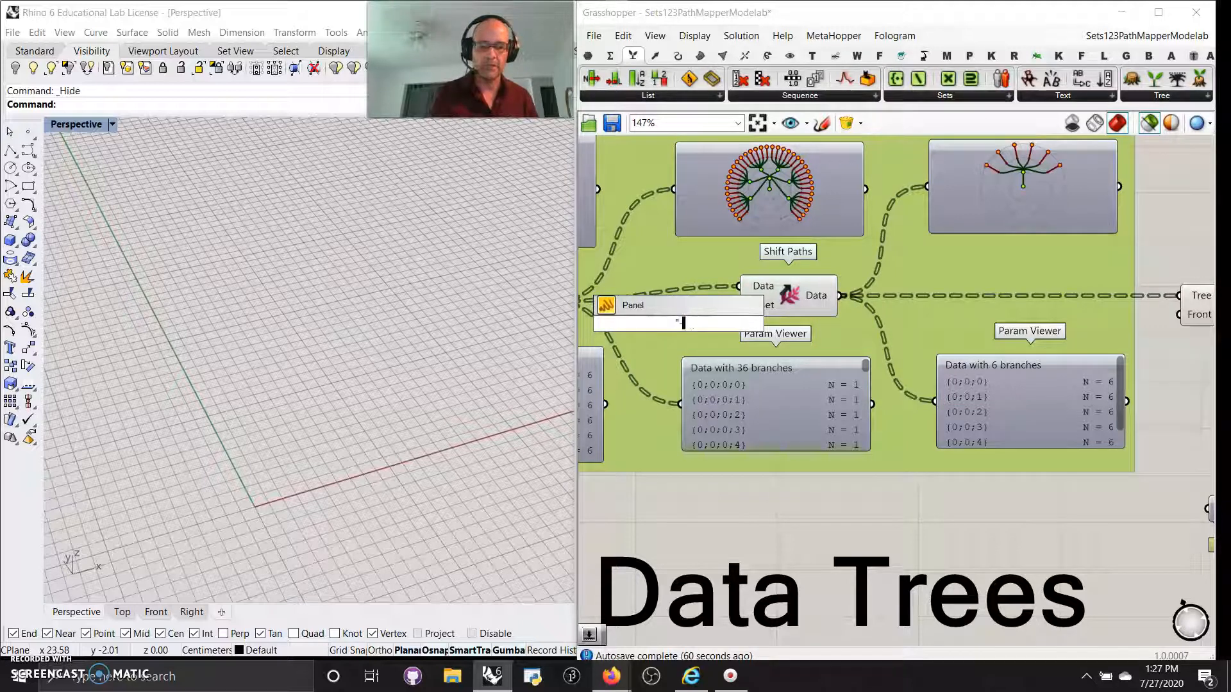
# Create a Panel holding -1 and wire it into Shift Paths' Offset input.
pyautogui.write('"-1')
pyautogui.press('Return')
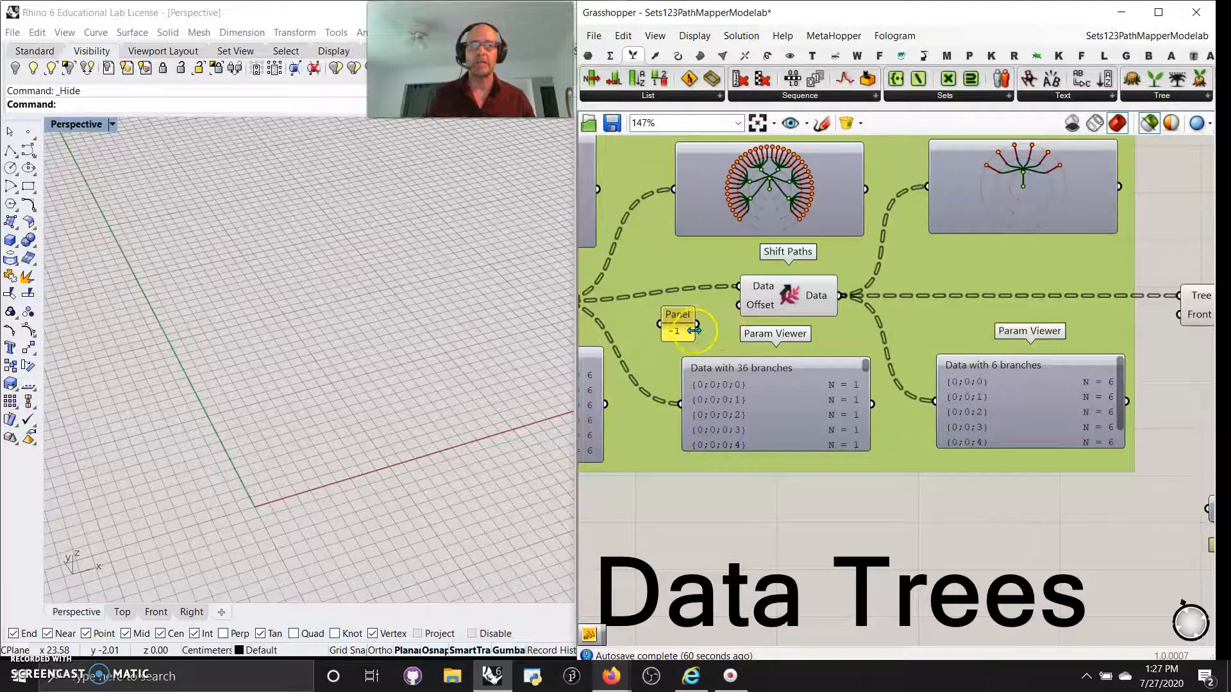
pyautogui.moveTo(734, 311); pyautogui.dragTo(738, 305)
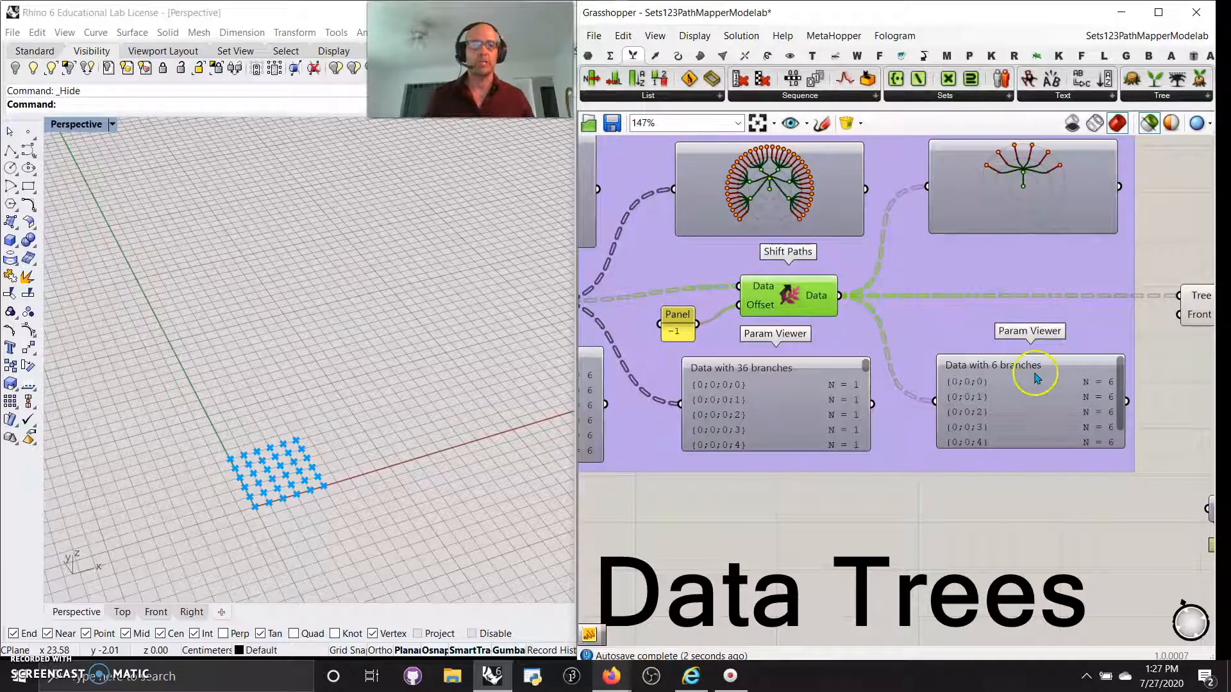
# Bring Simplify Tree and its Param Viewers into view to review the simplified paths.
pyautogui.scroll(-2, 1012, 418)
pyautogui.moveTo(1052, 393); pyautogui.dragTo(780, 367, button='right')
pyautogui.scroll(2, 871, 329)
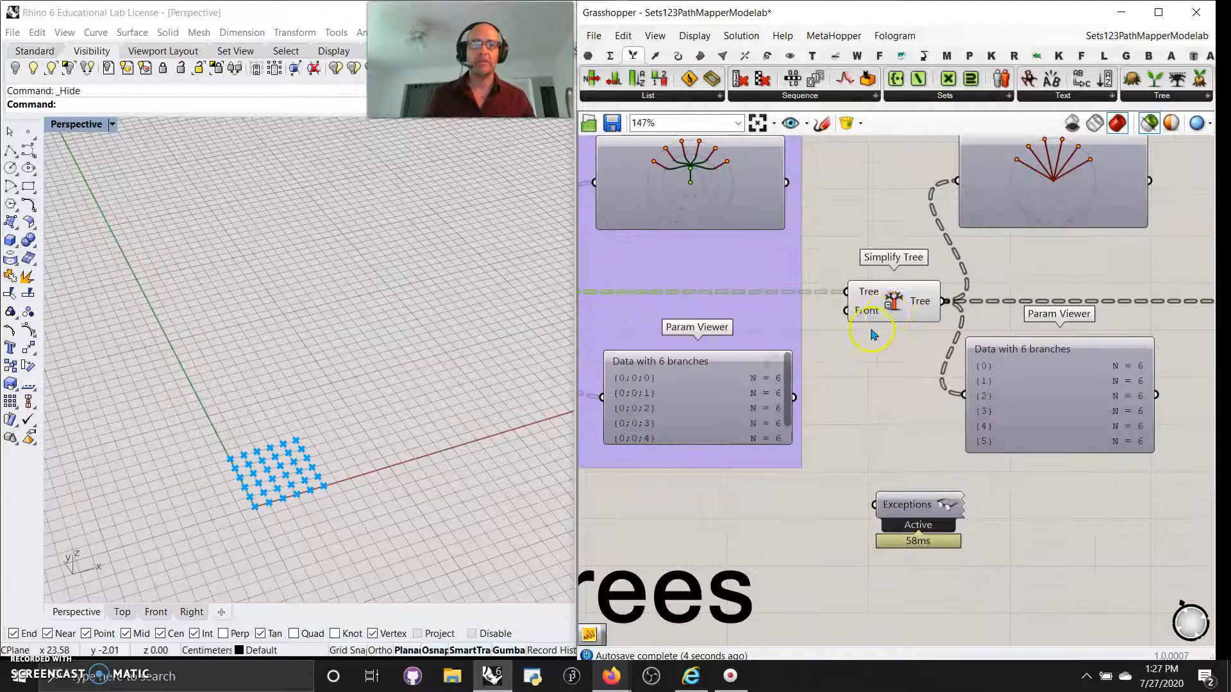
pyautogui.doubleClick(901, 304)
pyautogui.click(908, 414)
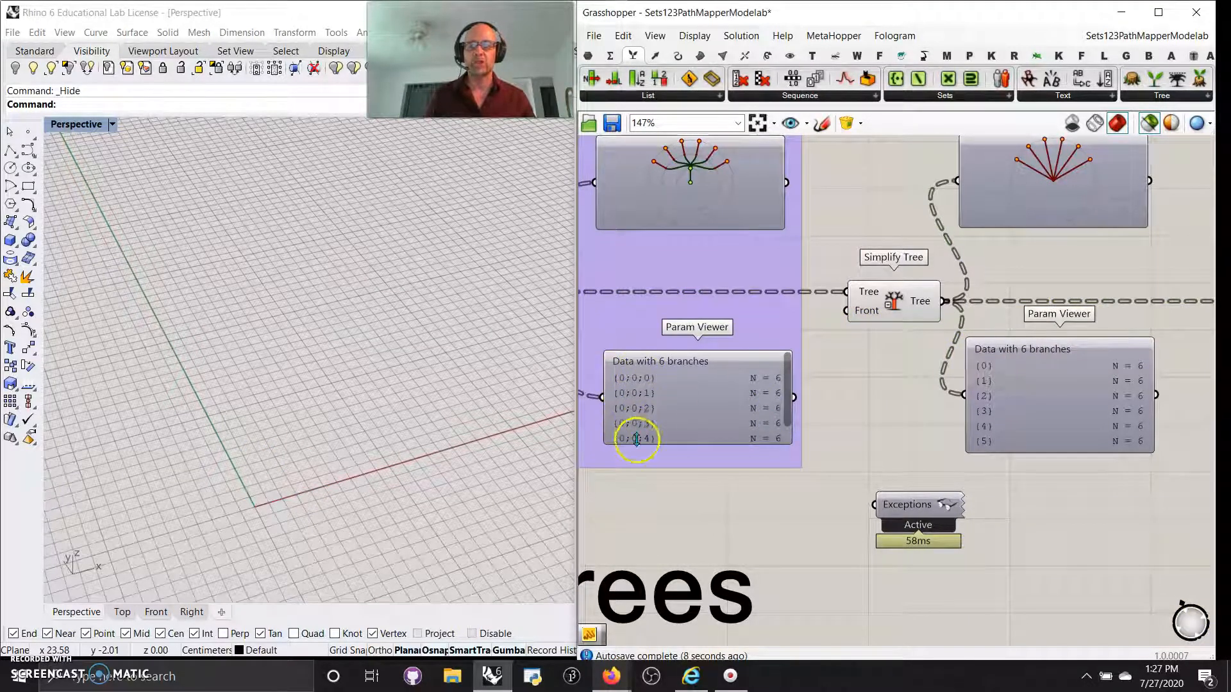
pyautogui.moveTo(927, 357); pyautogui.dragTo(843, 414, button='right')
pyautogui.moveTo(799, 323); pyautogui.dragTo(868, 330, button='right')
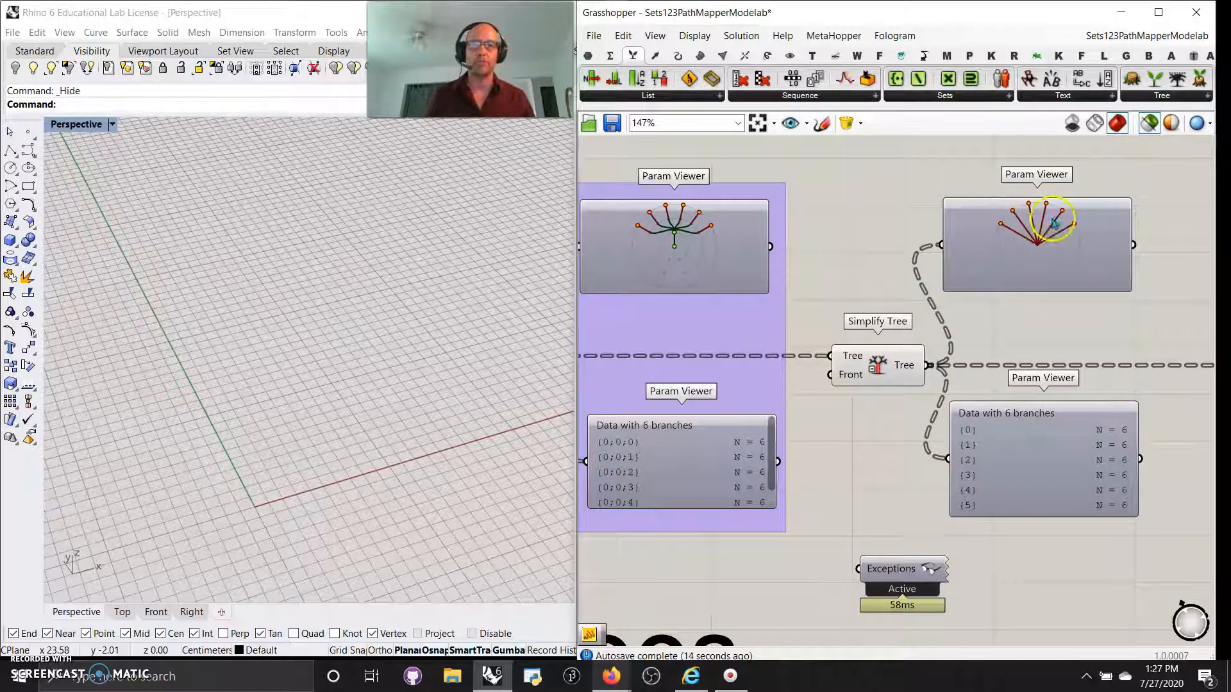
# Preview Flatten Tree's single 36-point branch in Rhino and zoom out to all groups.
pyautogui.moveTo(1097, 442); pyautogui.dragTo(852, 421, button='right')
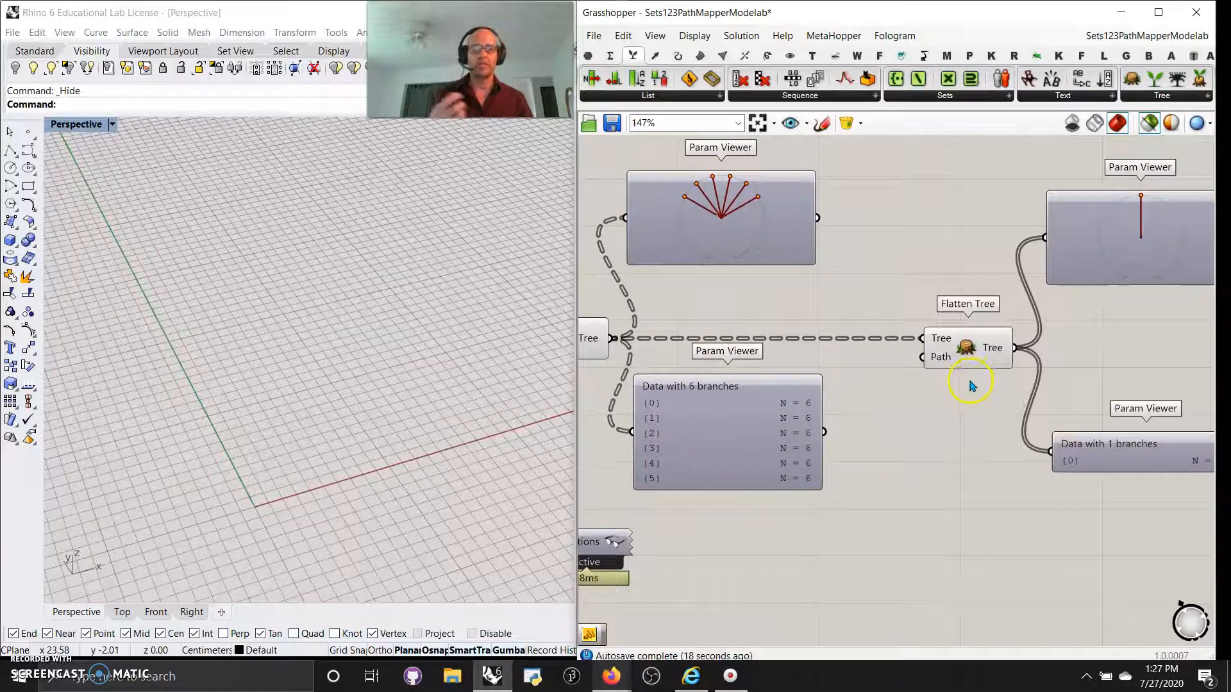
pyautogui.moveTo(968, 437); pyautogui.dragTo(815, 438, button='right')
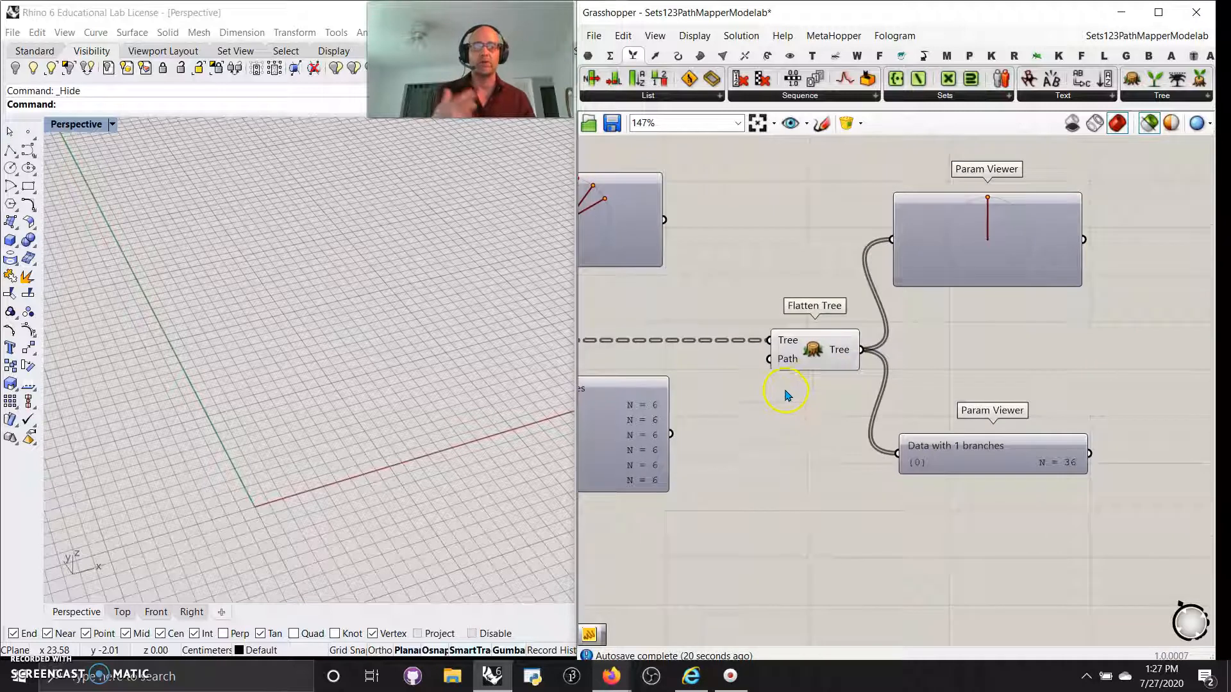
pyautogui.click(826, 357)
pyautogui.scroll(-4, 961, 428)
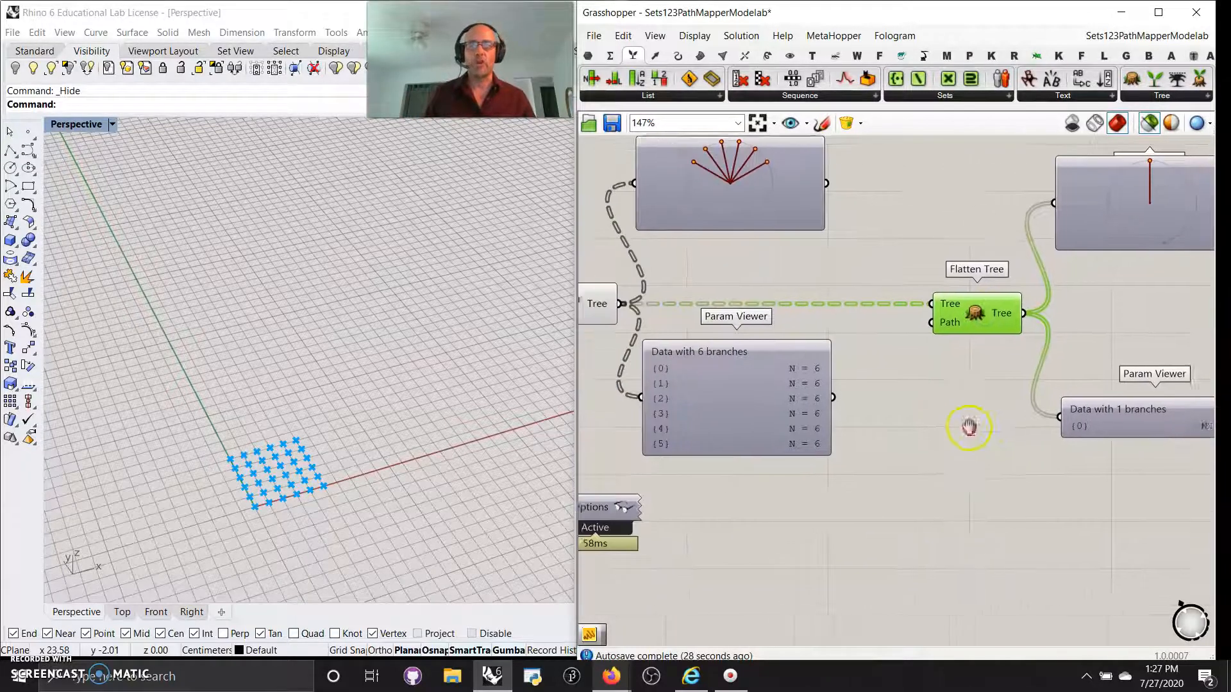
pyautogui.scroll(-3, 934, 426)
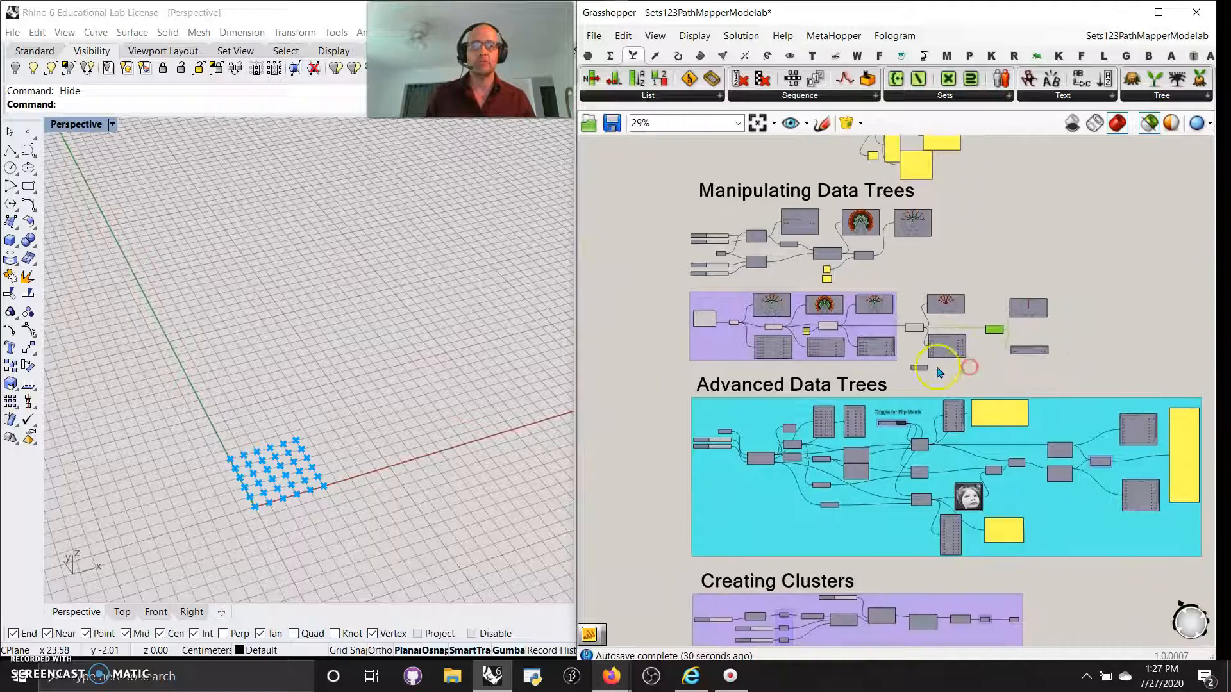
pyautogui.scroll(-3, 921, 371)
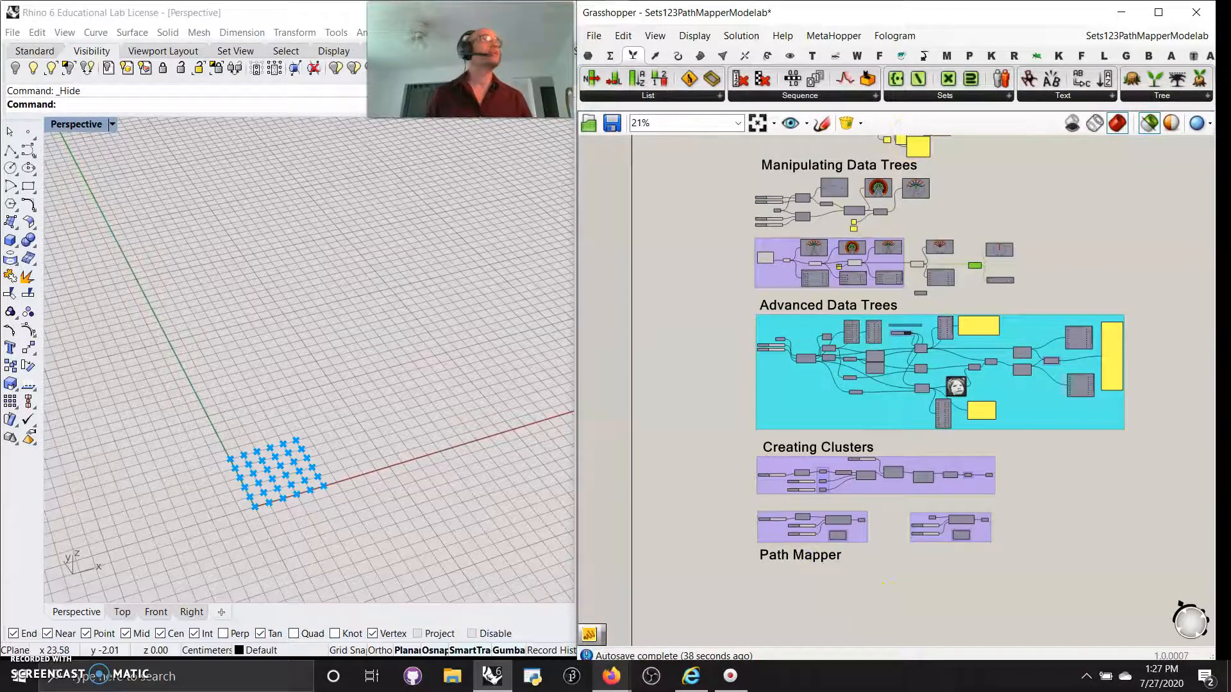
pyautogui.click(611, 677)
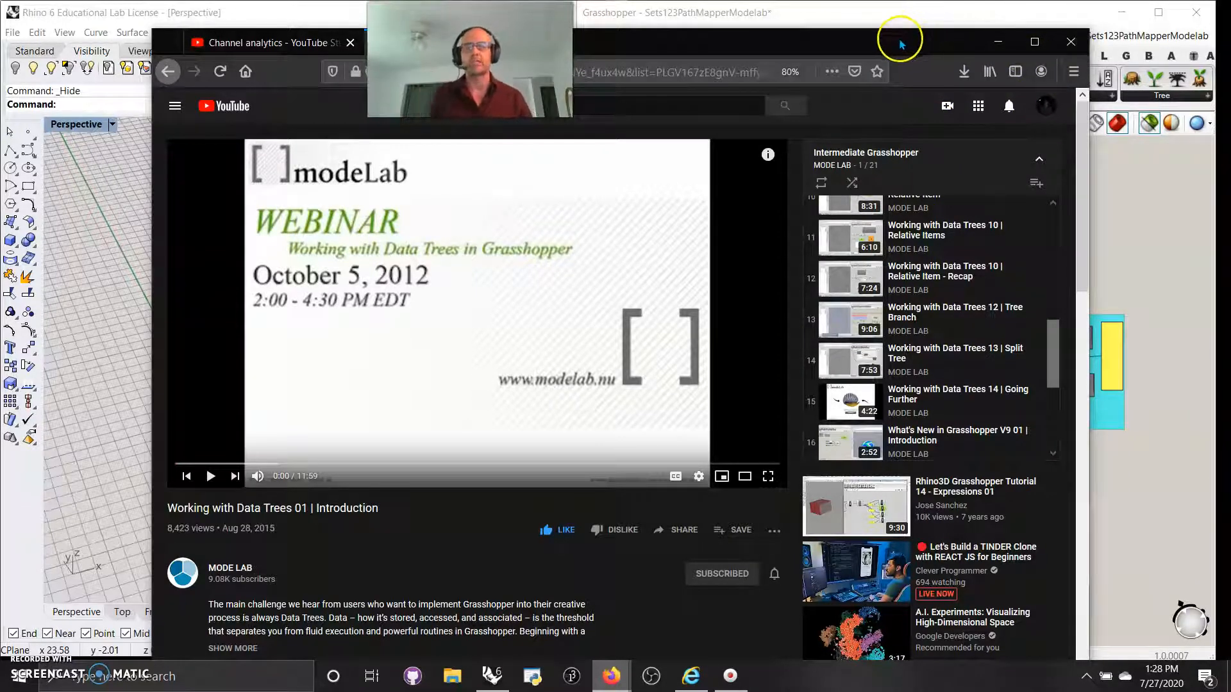
pyautogui.moveTo(898, 43); pyautogui.dragTo(1230, 64)
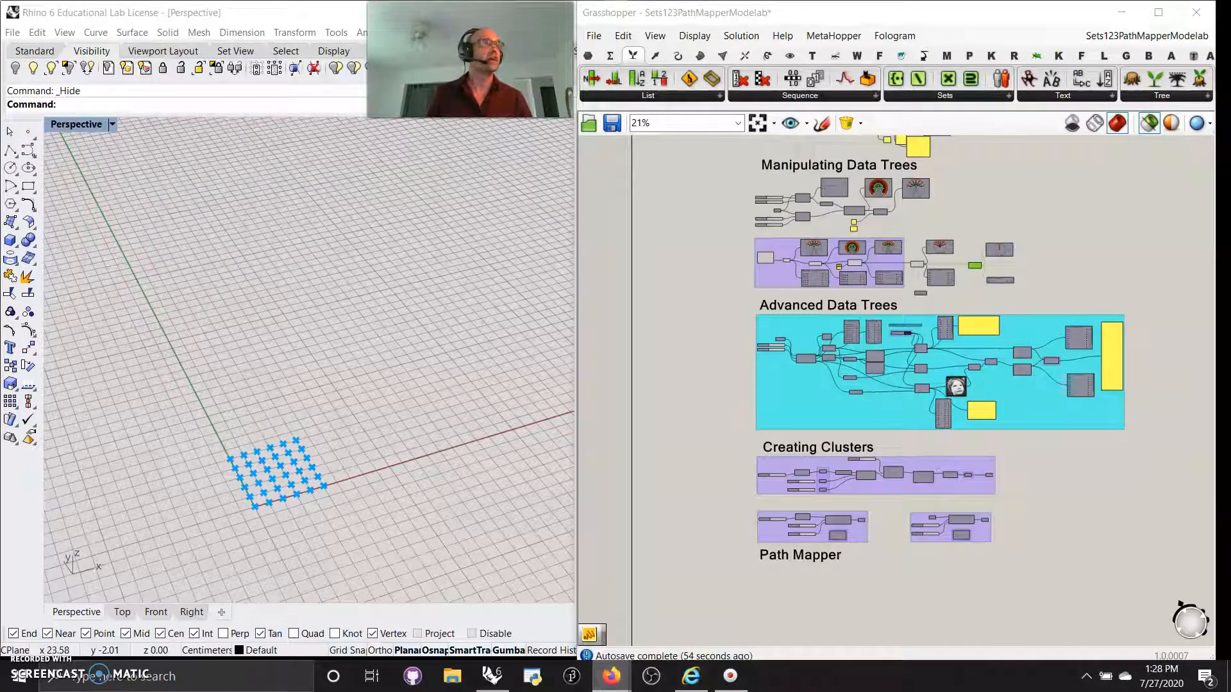